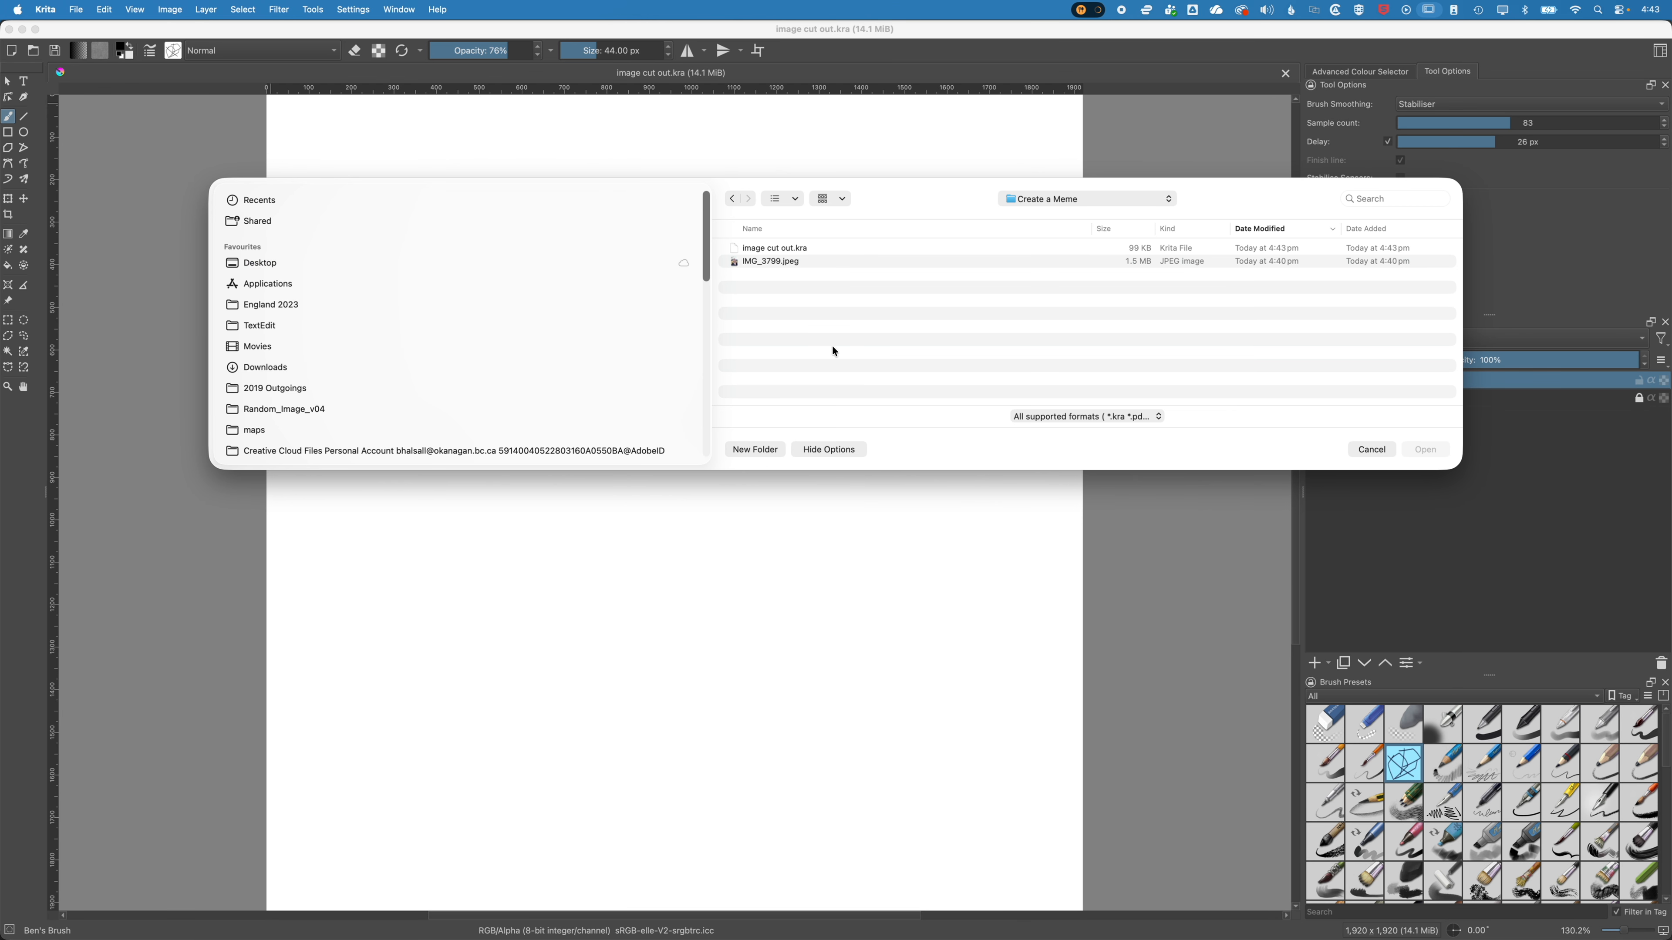
# - Open IMG_3799.jpeg from the Create a Meme folder and copy the entire image
pyautogui.click(759, 259)
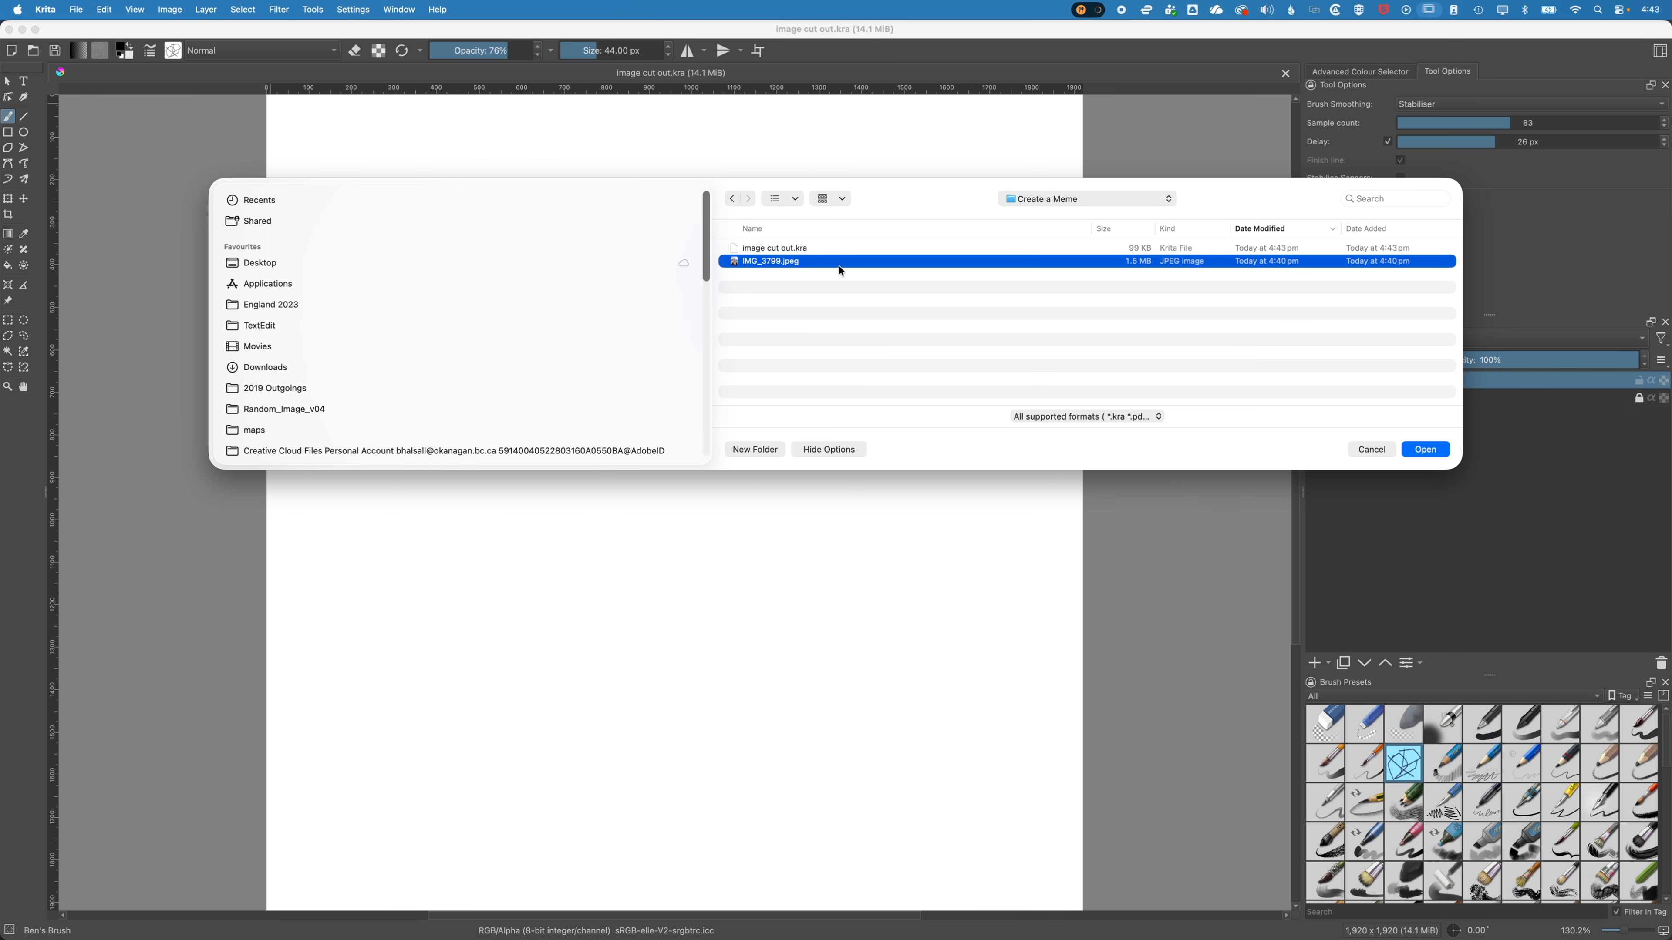
pyautogui.click(1424, 451)
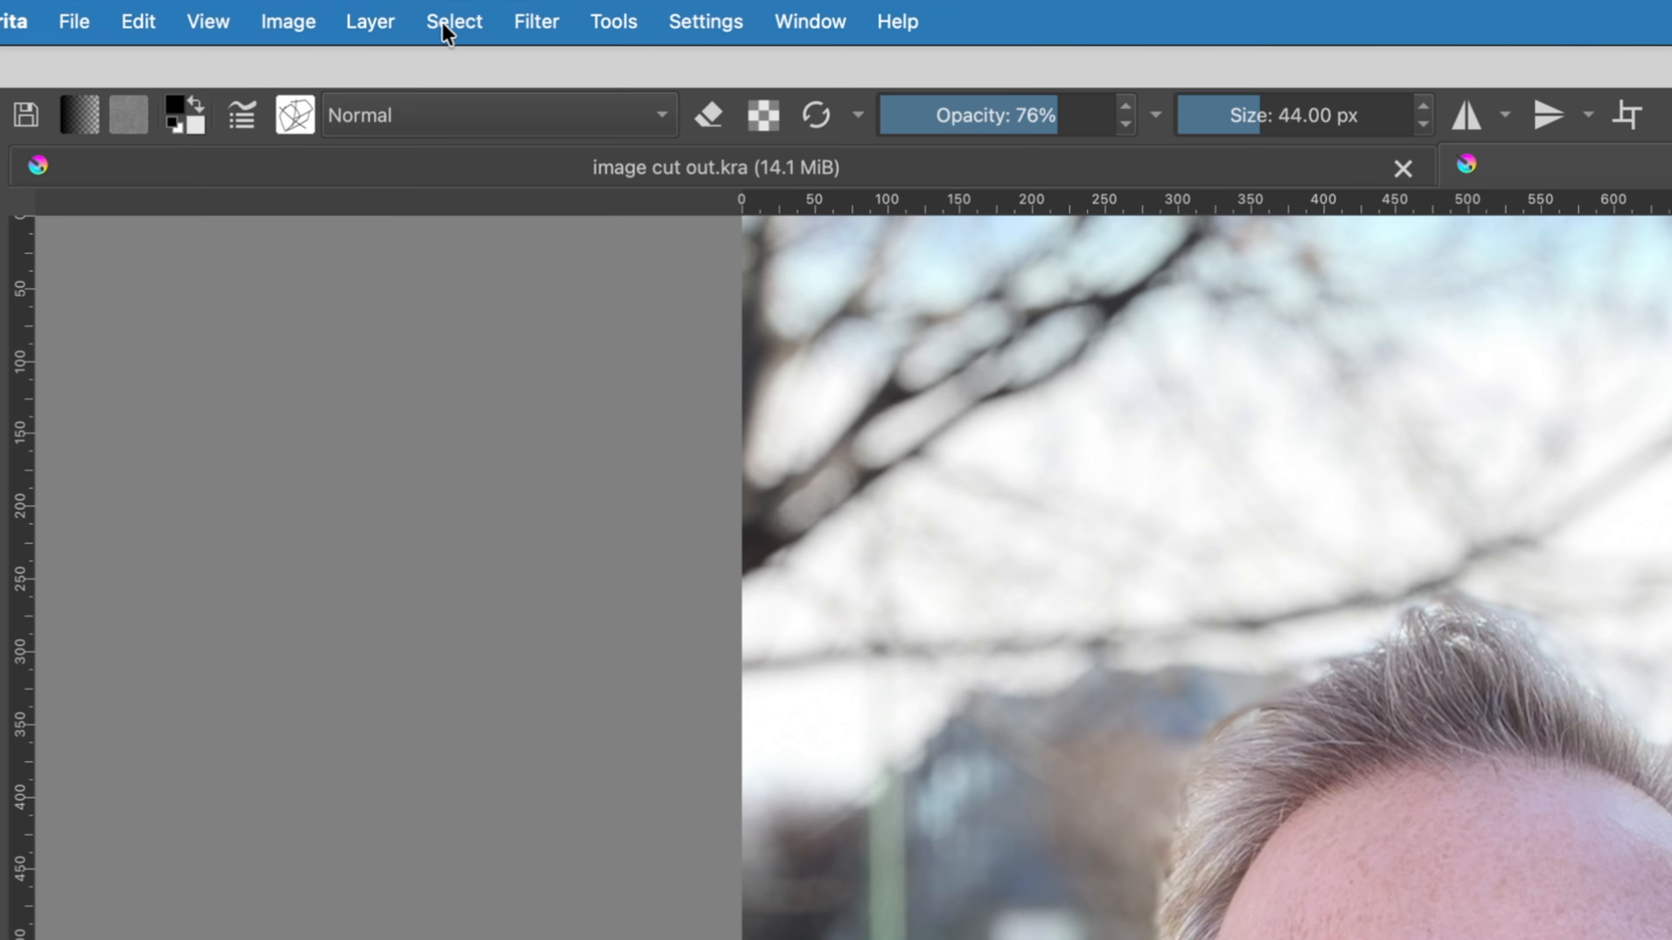
pyautogui.click(242, 9)
pyautogui.click(461, 73)
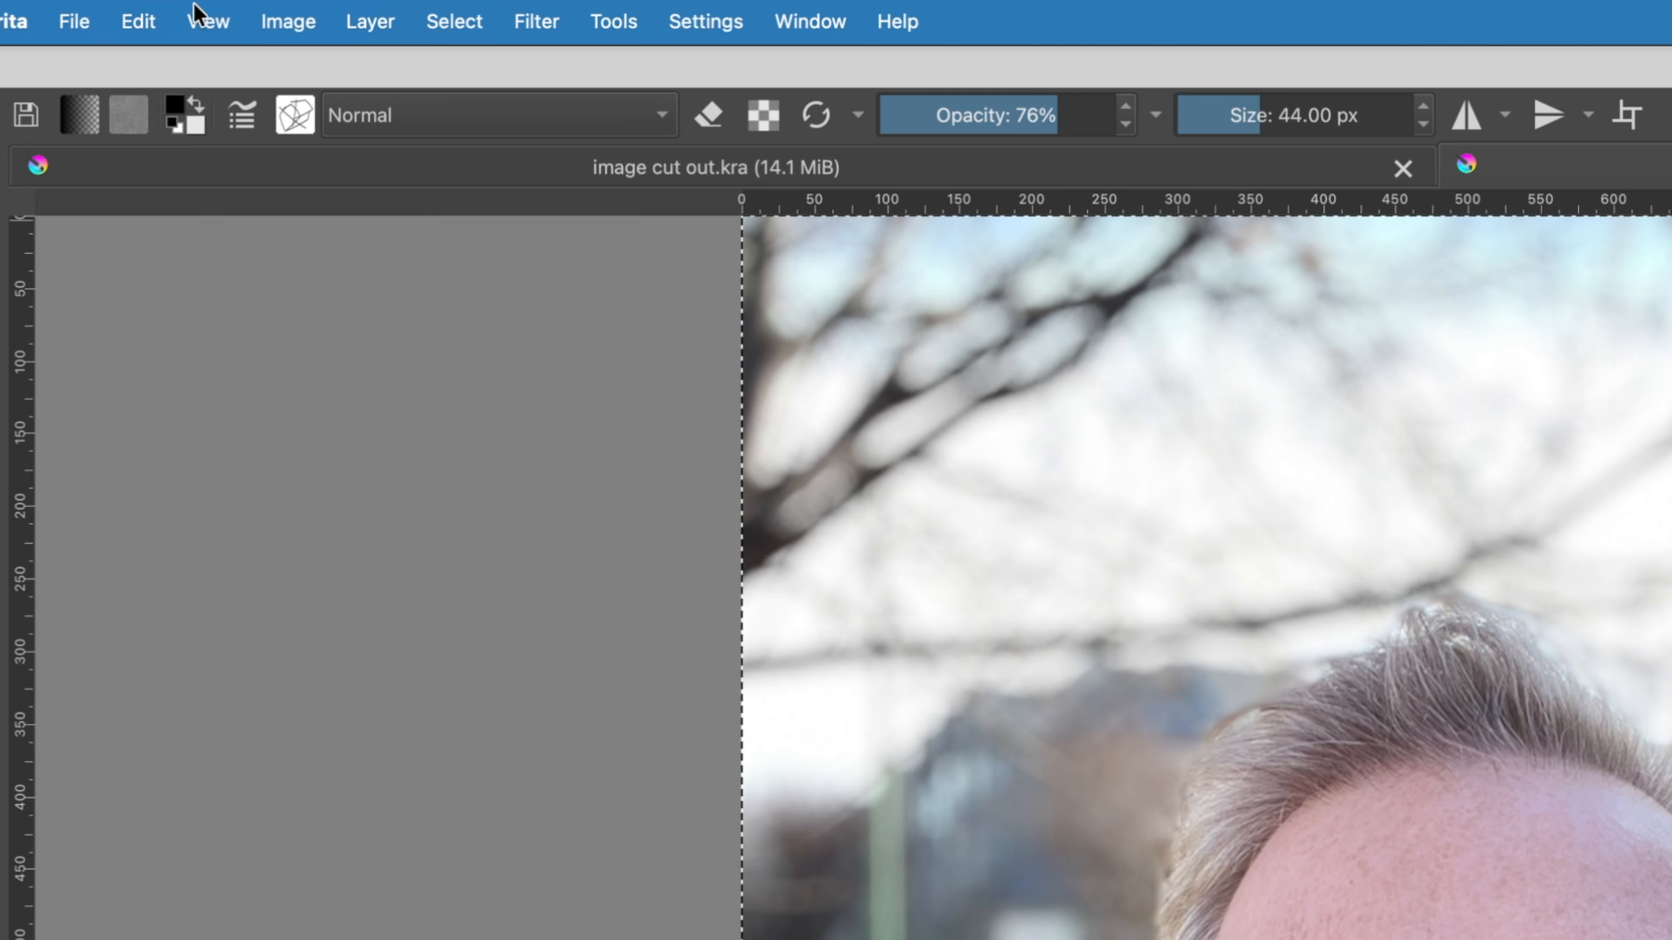
pyautogui.click(140, 20)
pyautogui.click(184, 197)
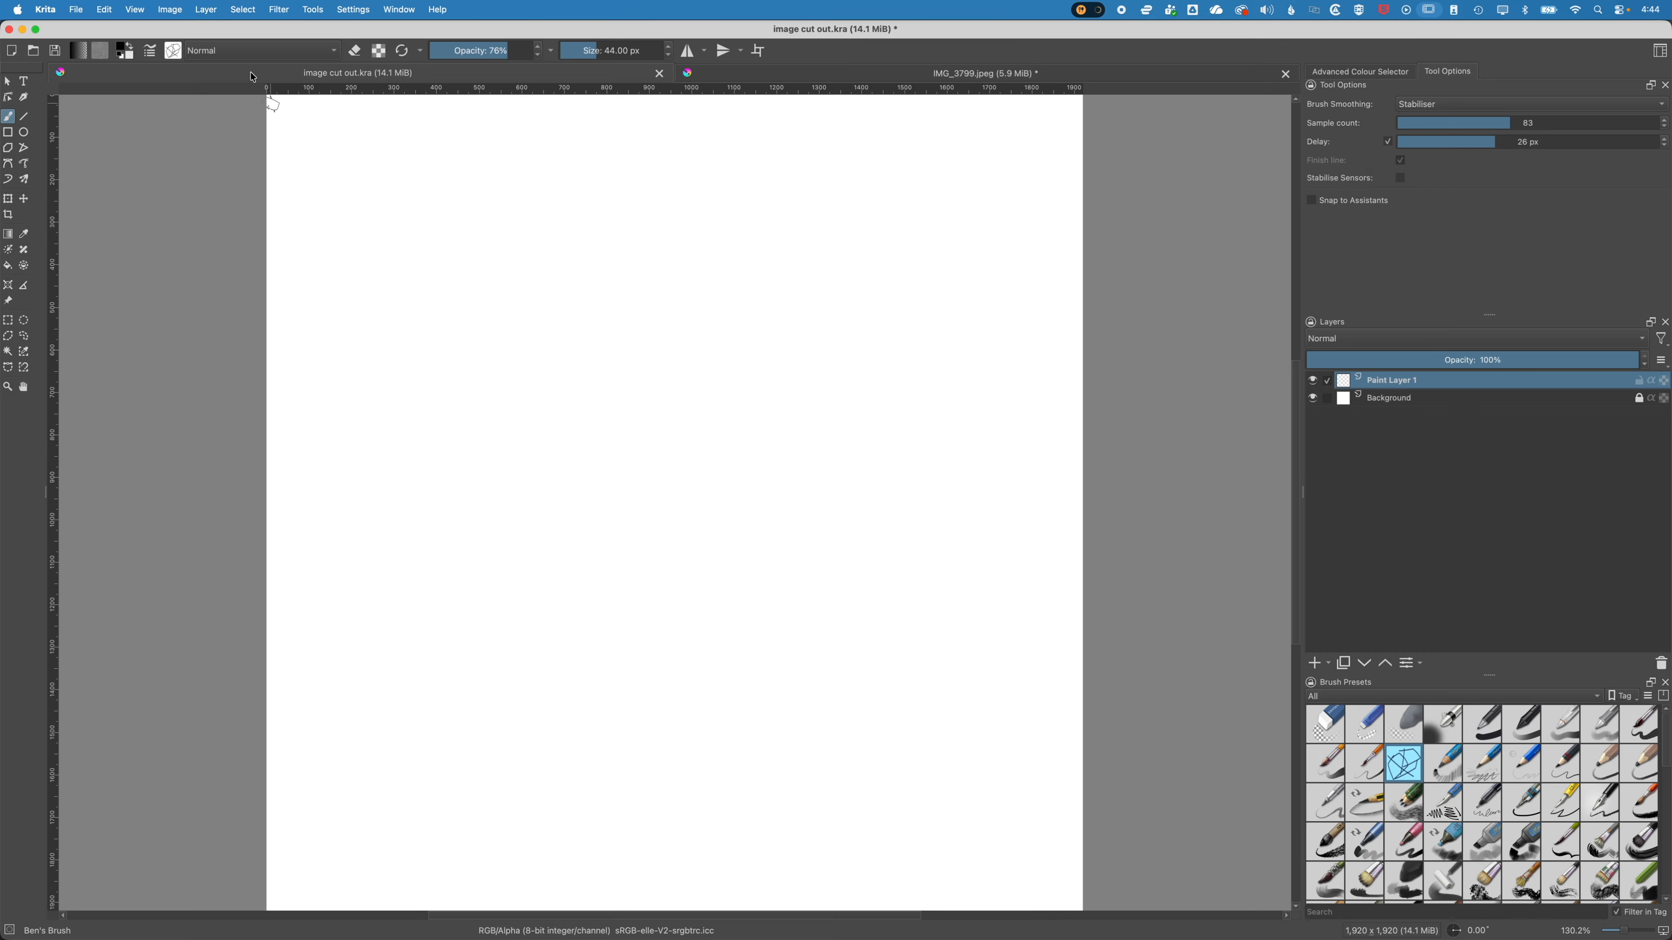
# - Paste the copied photo into image cut out.kra and move it toward the middle of the canvas
pyautogui.click(105, 9)
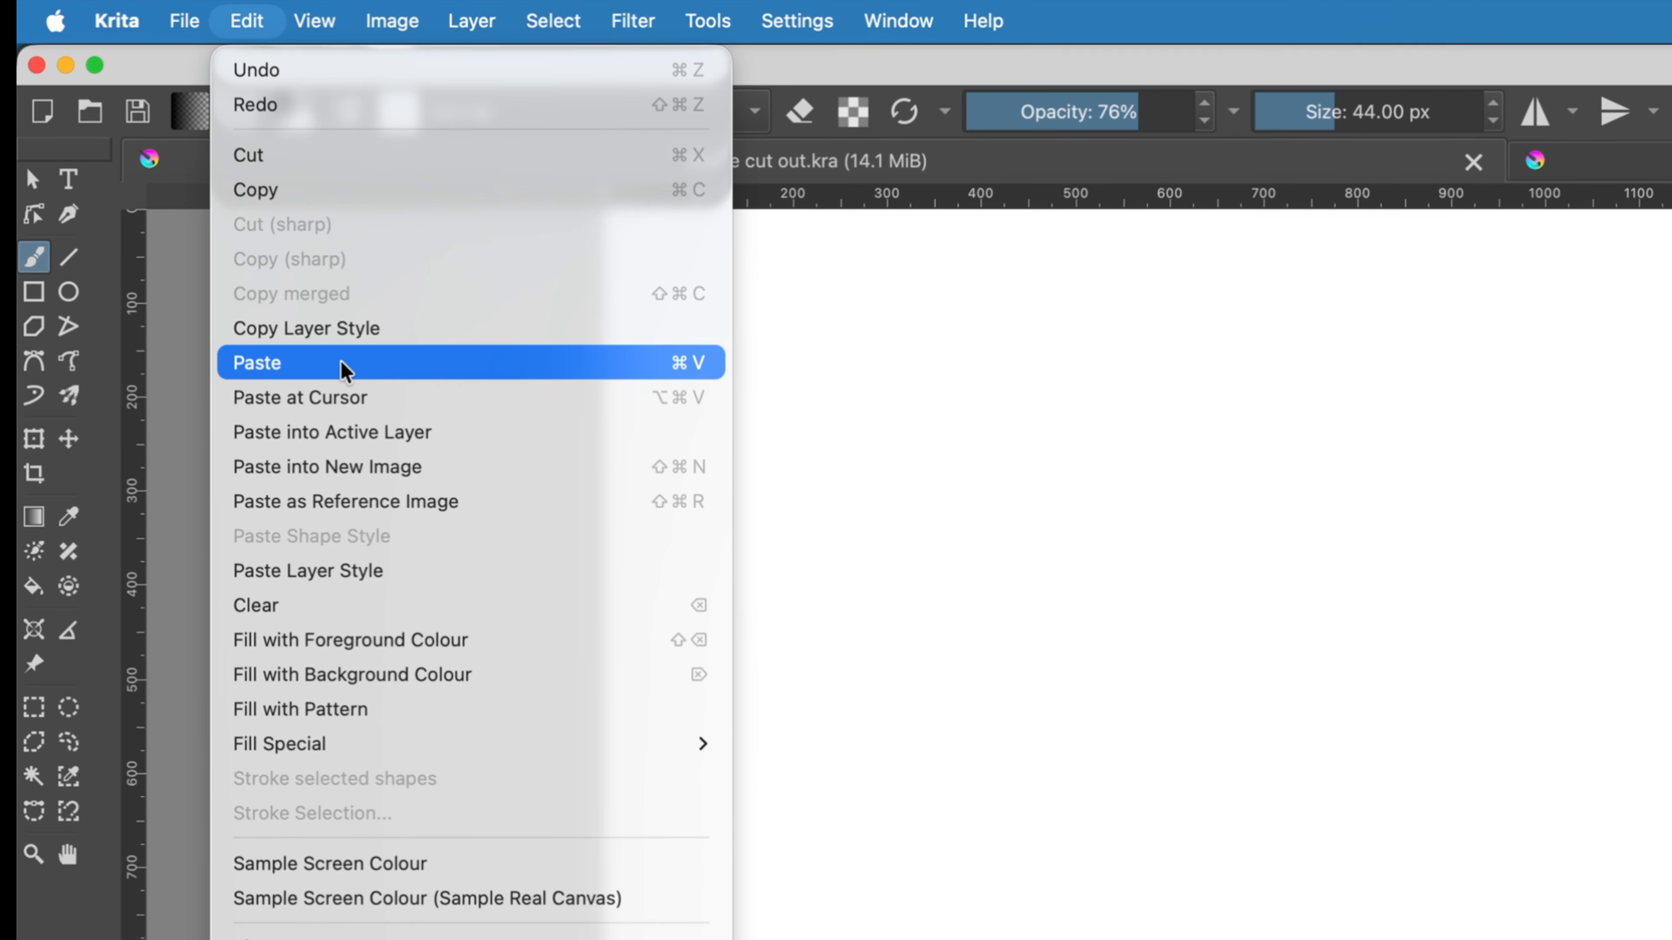
pyautogui.click(146, 165)
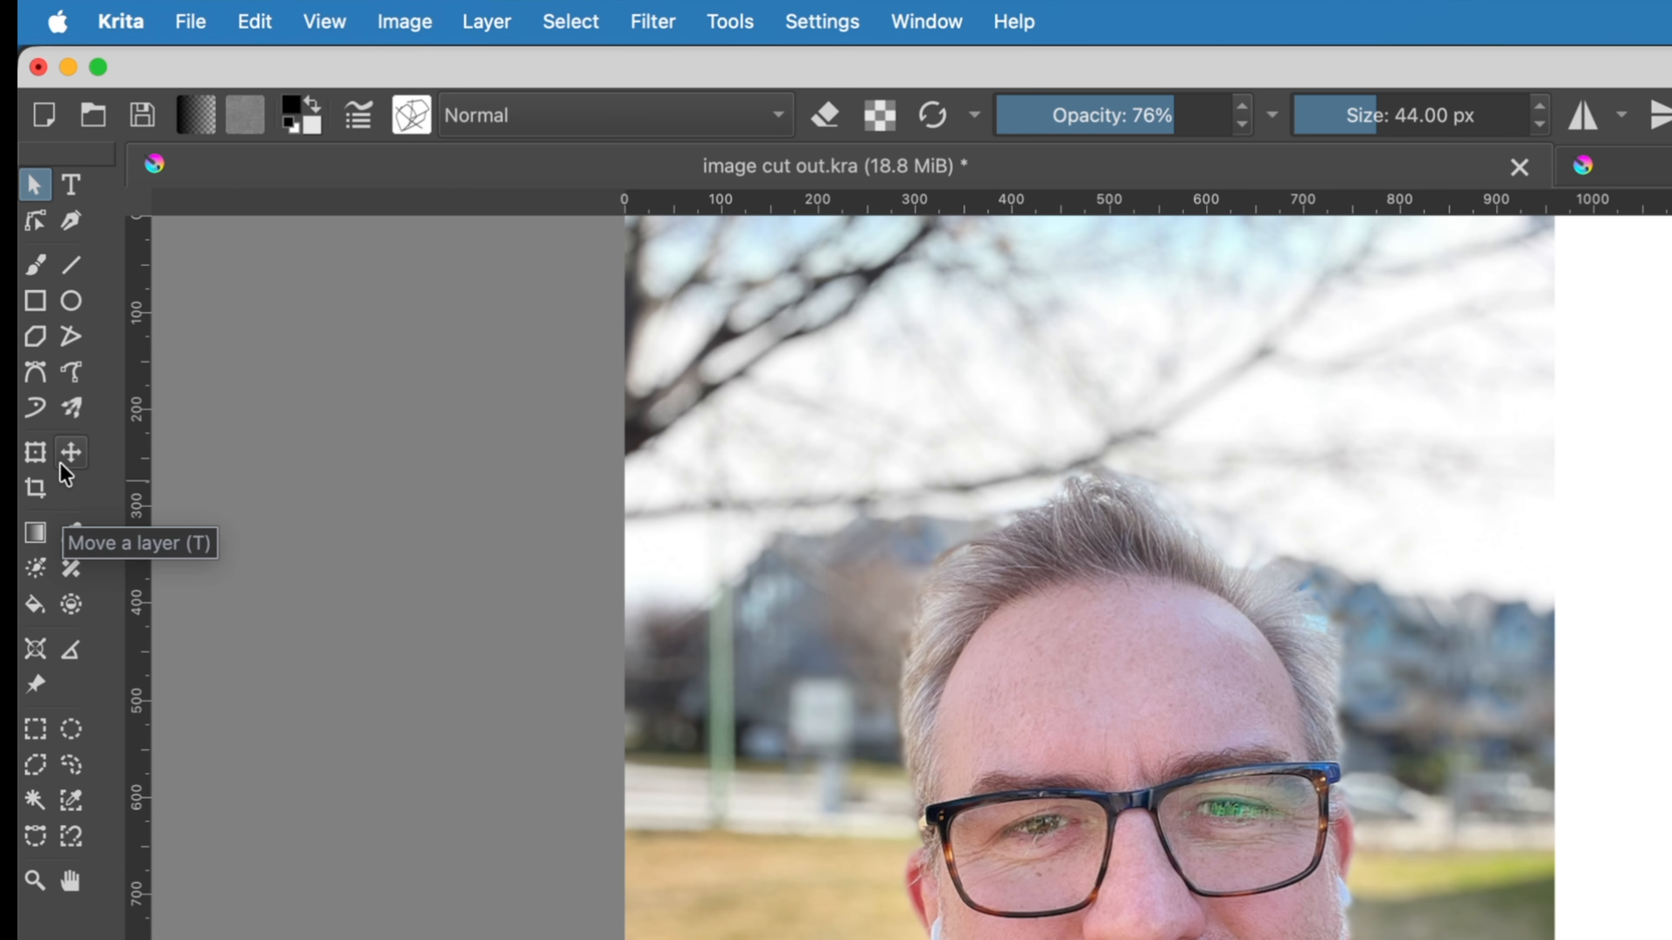
pyautogui.click(66, 458)
pyautogui.moveTo(875, 571); pyautogui.dragTo(1414, 810)
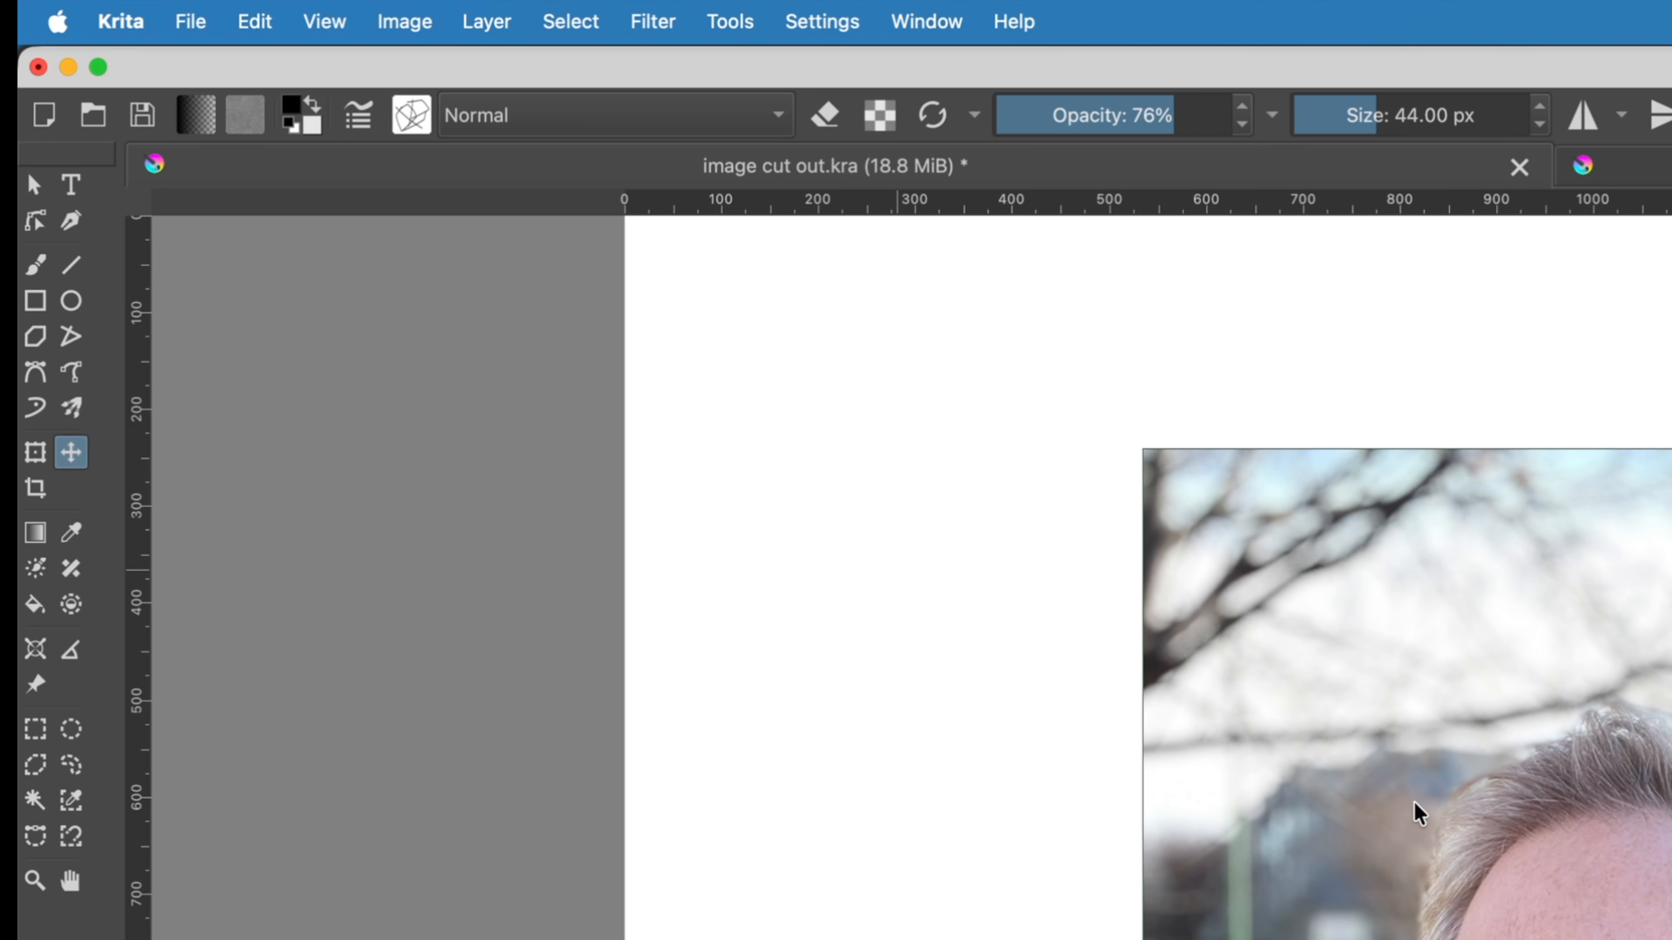
# - Transform the pasted photo, scaling it up proportionally to nearly the full canvas height and centring it
pyautogui.click(36, 454)
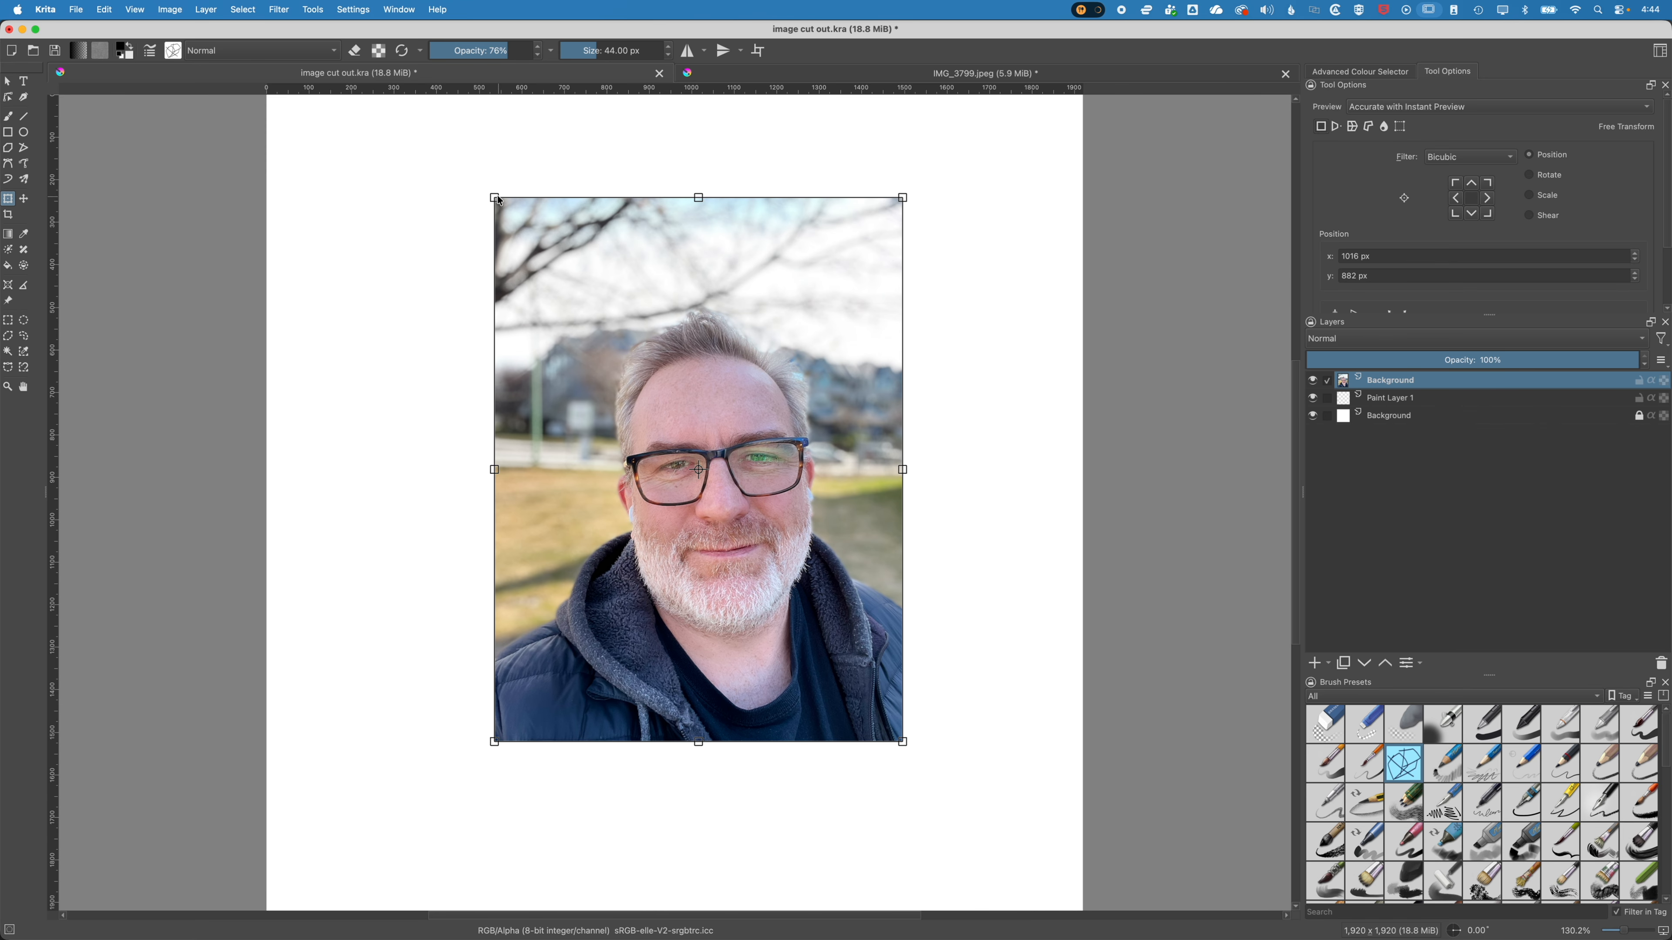
pyautogui.moveTo(499, 201); pyautogui.dragTo(339, 166)
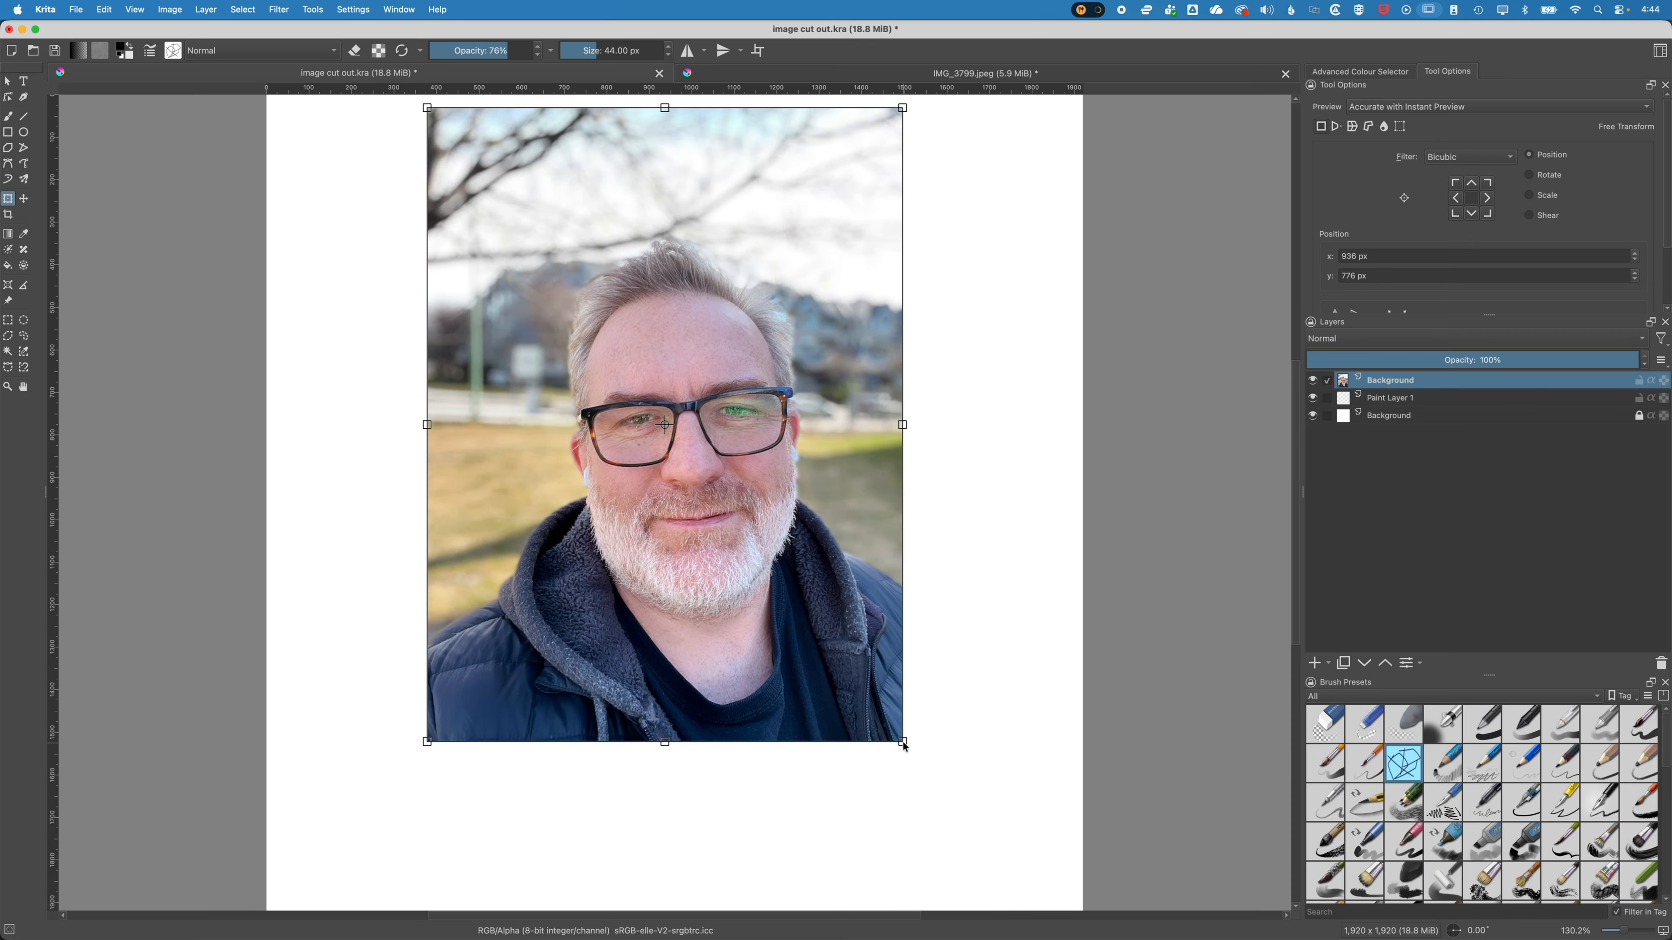
pyautogui.moveTo(903, 742); pyautogui.dragTo(1075, 850)
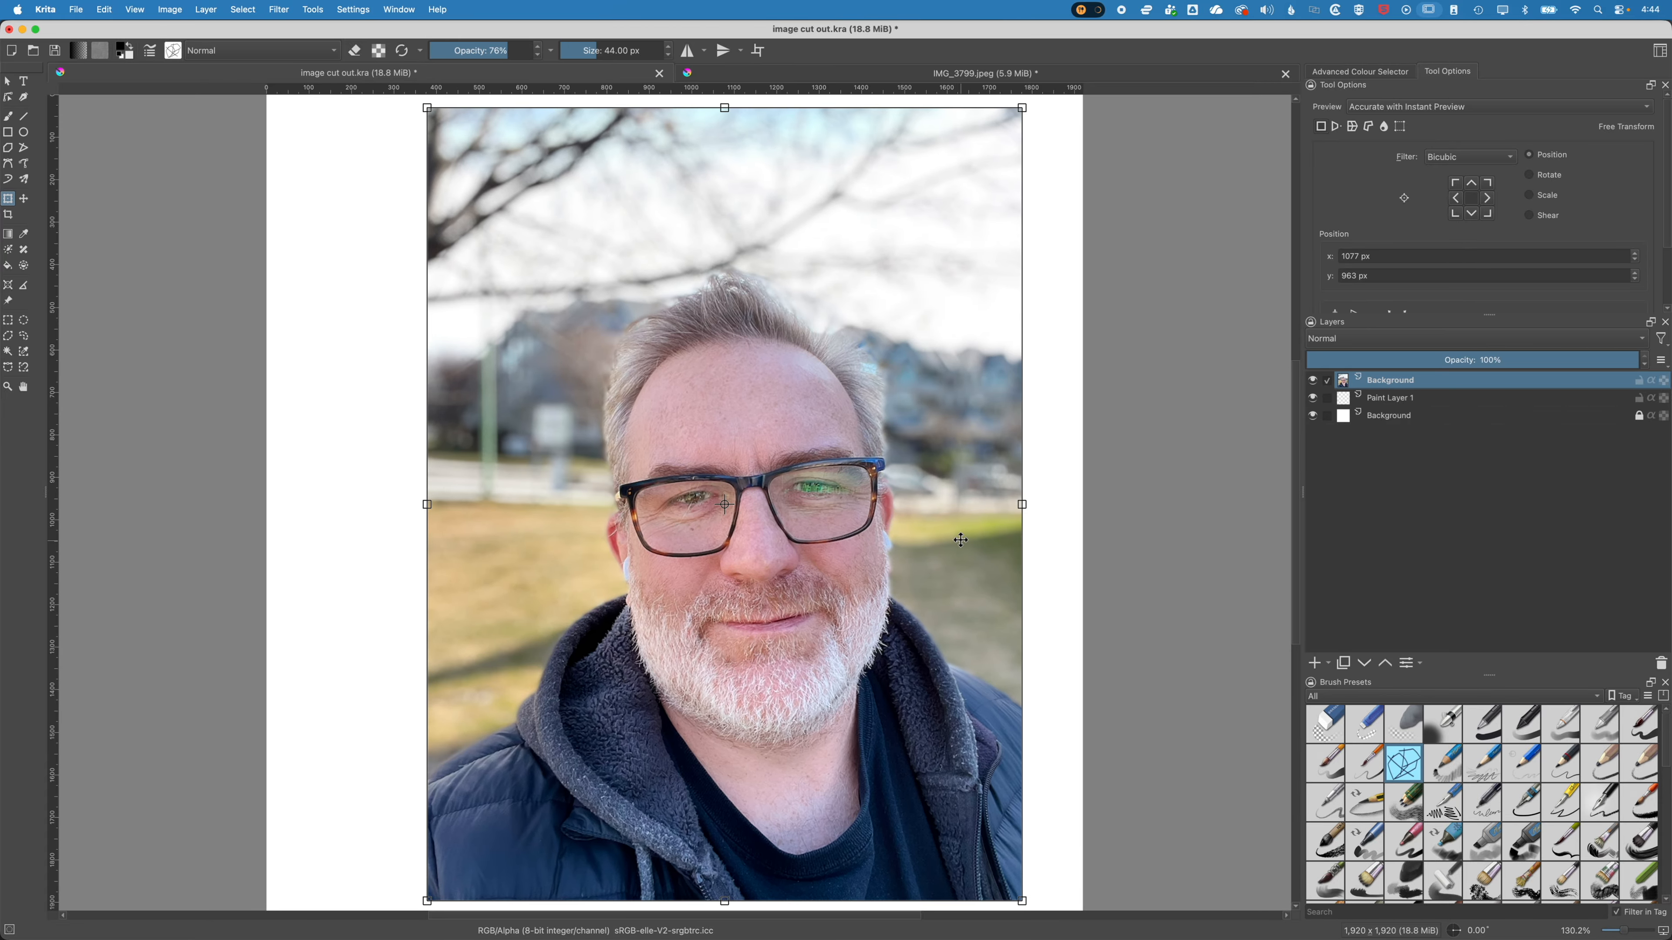
pyautogui.moveTo(961, 540); pyautogui.dragTo(902, 535)
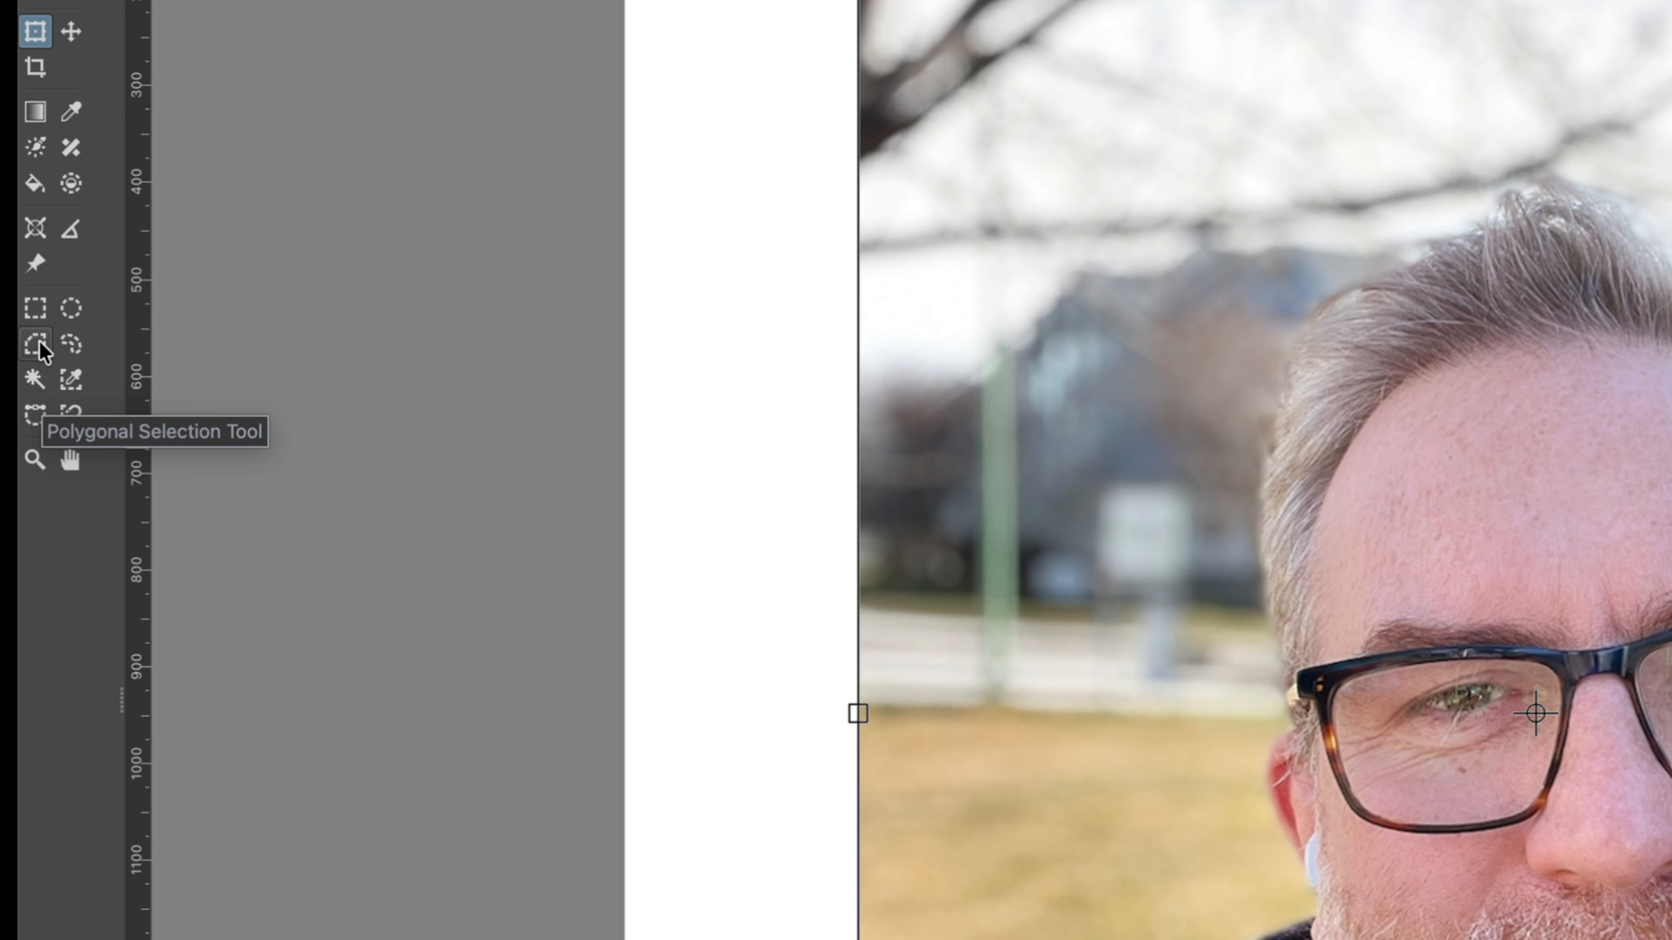
# - Start a polygonal selection at the hairline beside the temple and outline past the glasses, ear and earbud
pyautogui.click(8, 335)
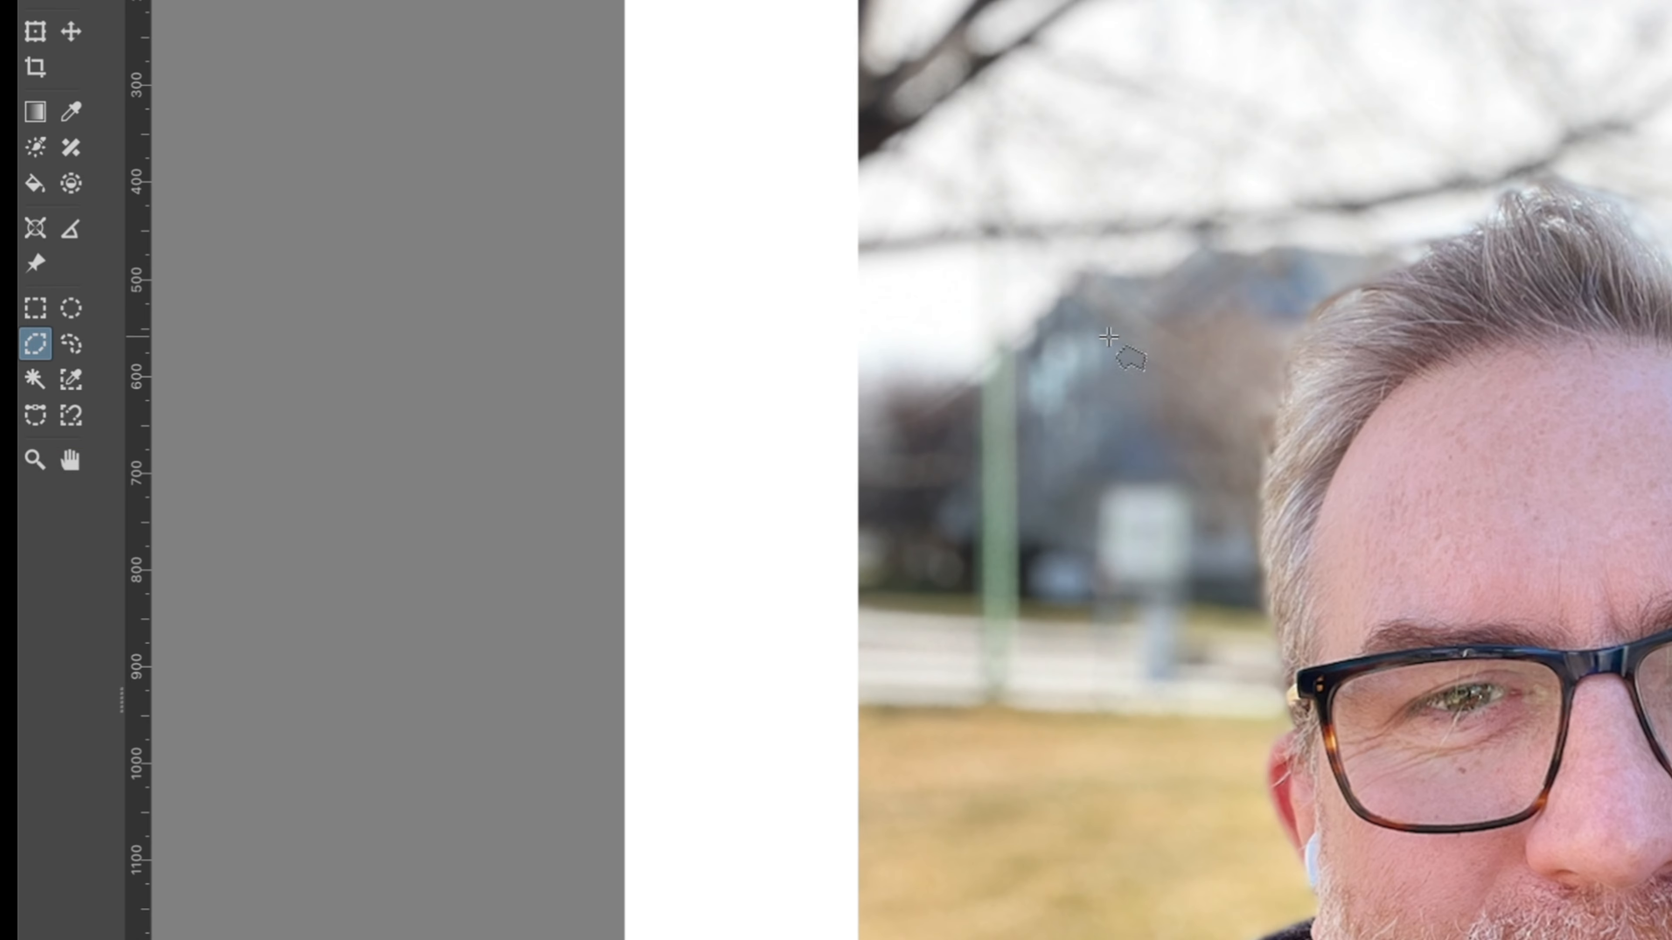
pyautogui.click(1269, 401)
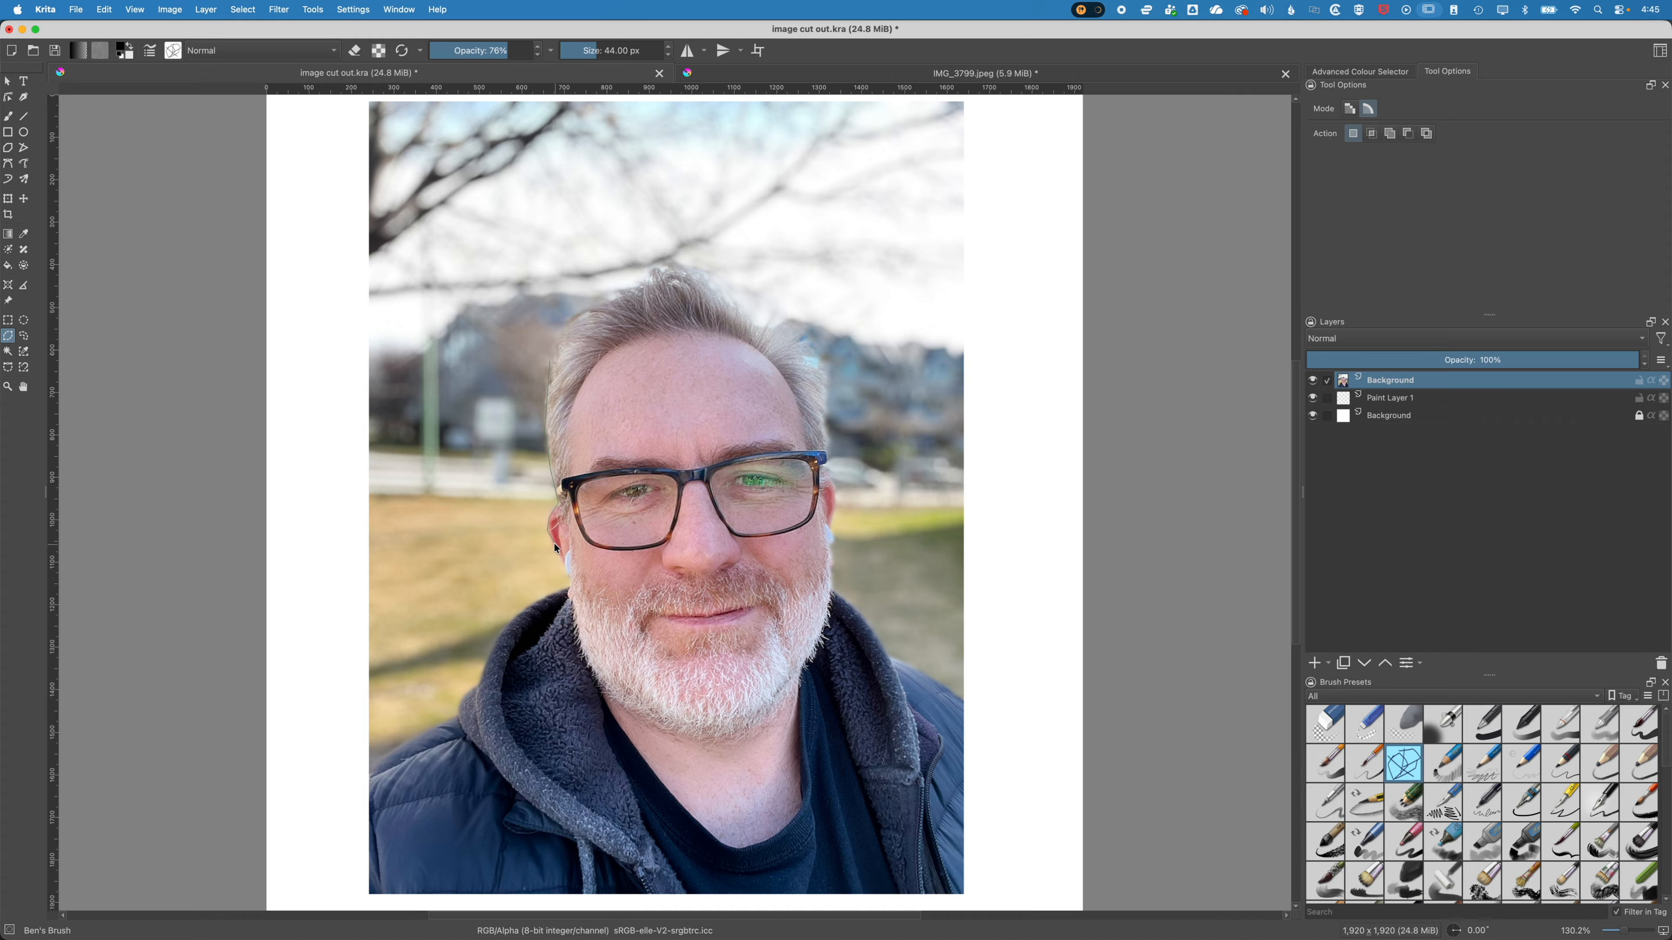
pyautogui.press('+')
pyautogui.press('+')
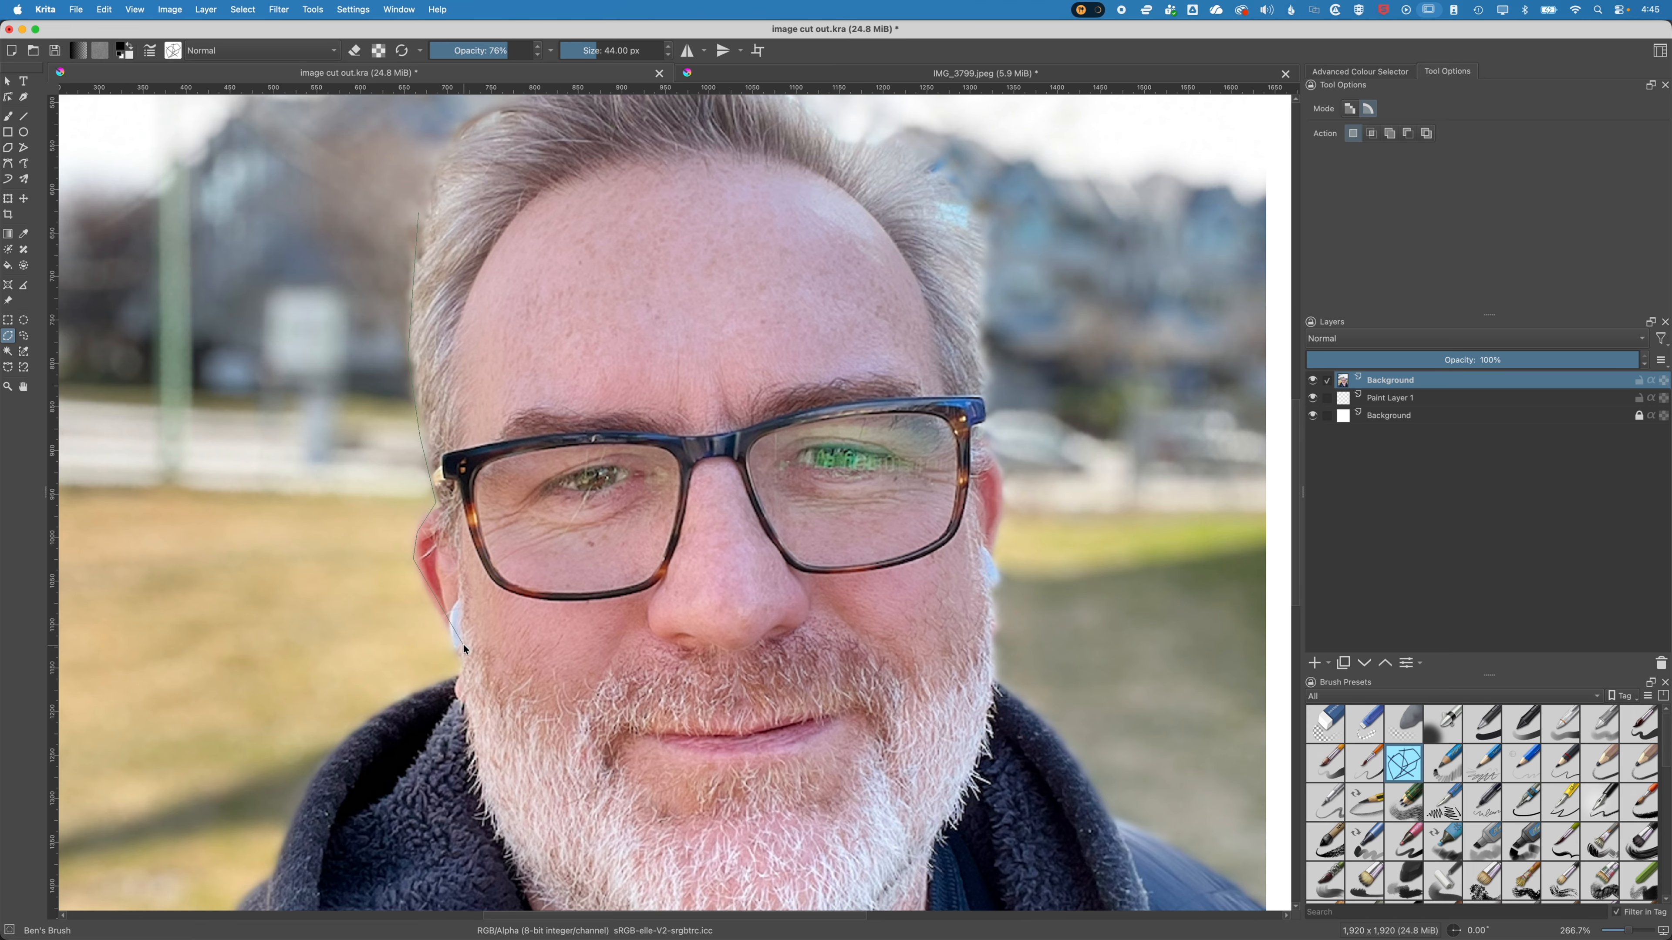
pyautogui.moveTo(463, 644); pyautogui.dragTo(505, 626)
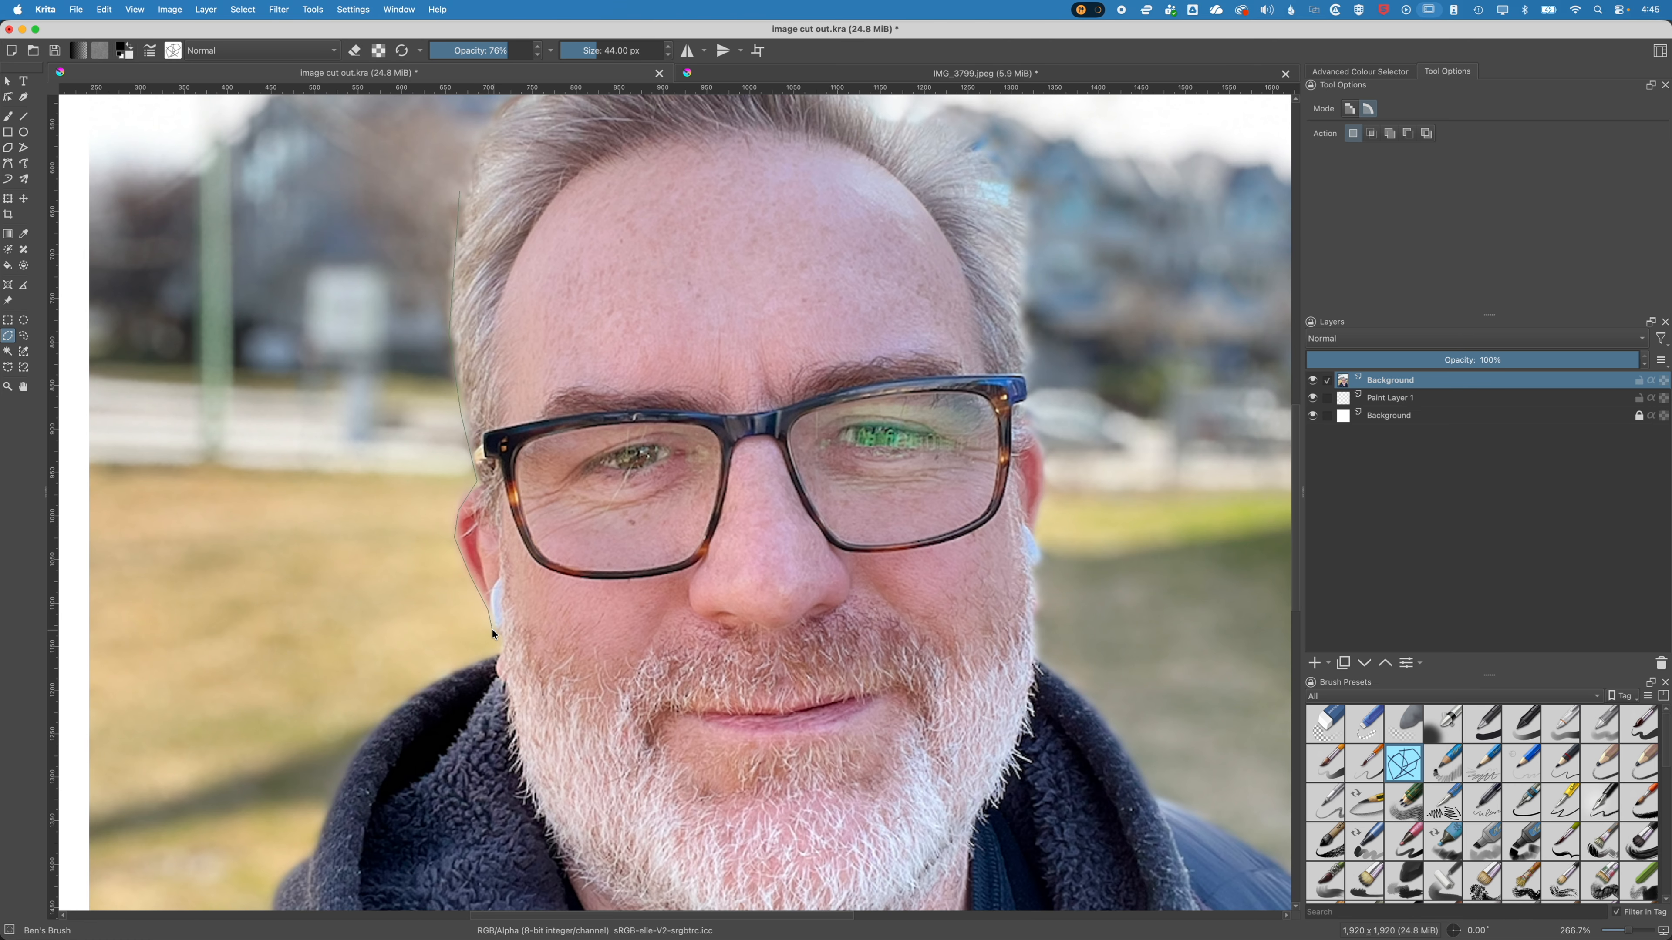
pyautogui.click(503, 637)
# - Continue the polygonal selection along the lower edge of the beard and up to the opposite ear
pyautogui.scroll(-9, 533, 798)
pyautogui.hscroll(5, 534, 798)
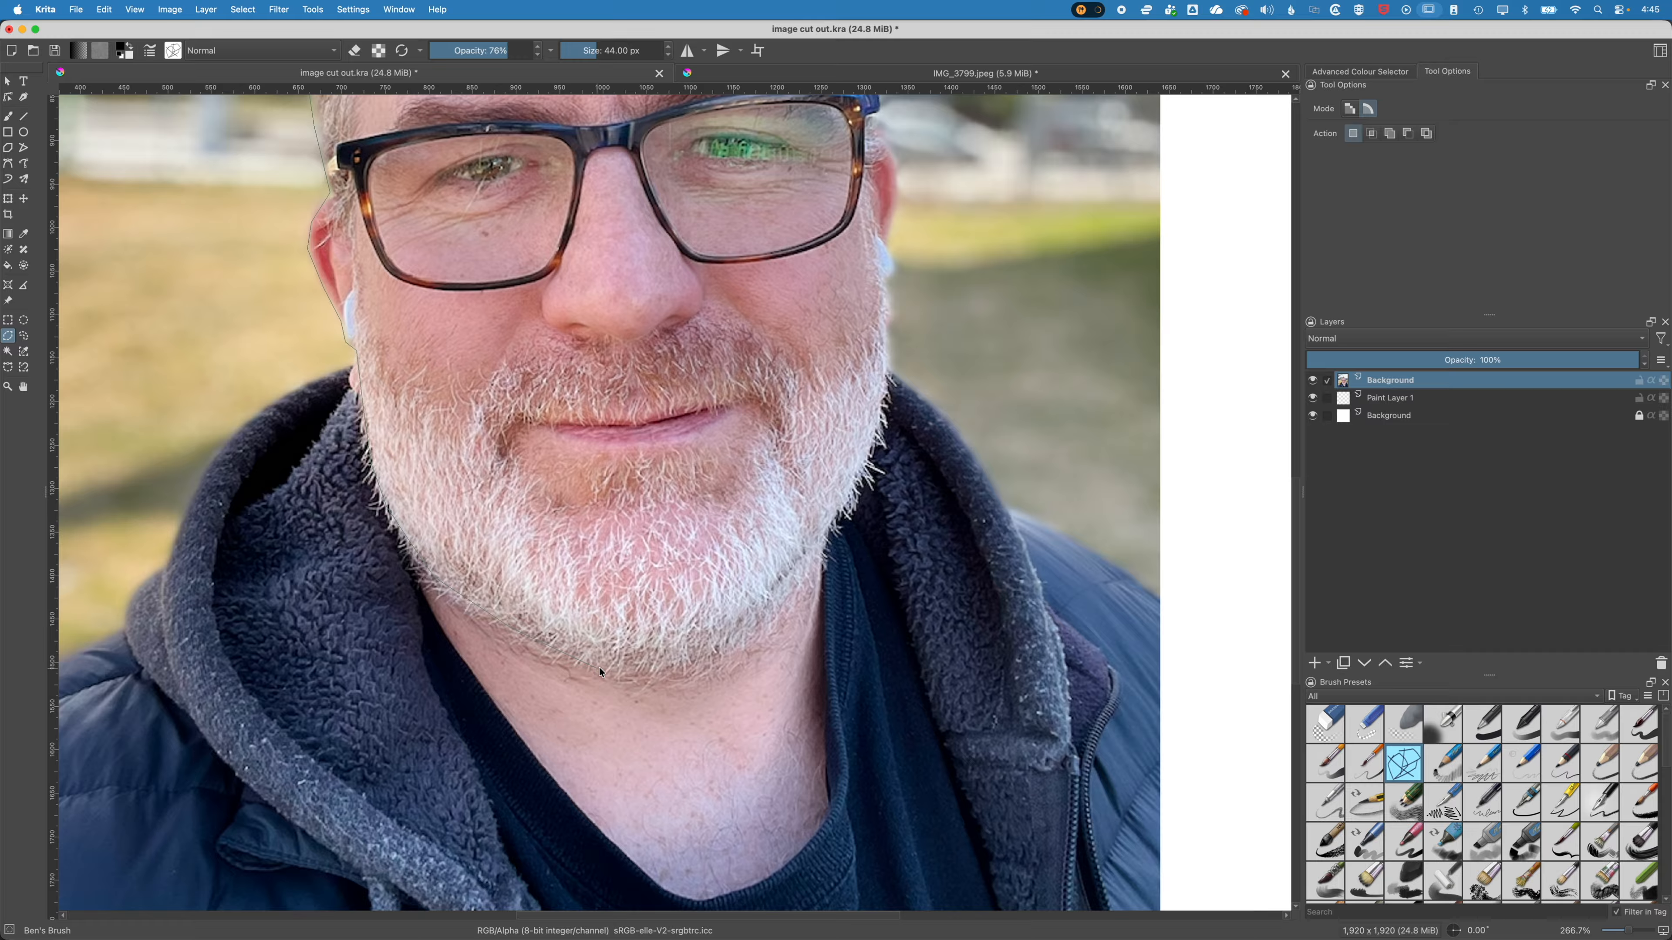
pyautogui.click(774, 614)
pyautogui.click(884, 392)
pyautogui.moveTo(892, 222); pyautogui.dragTo(737, 747)
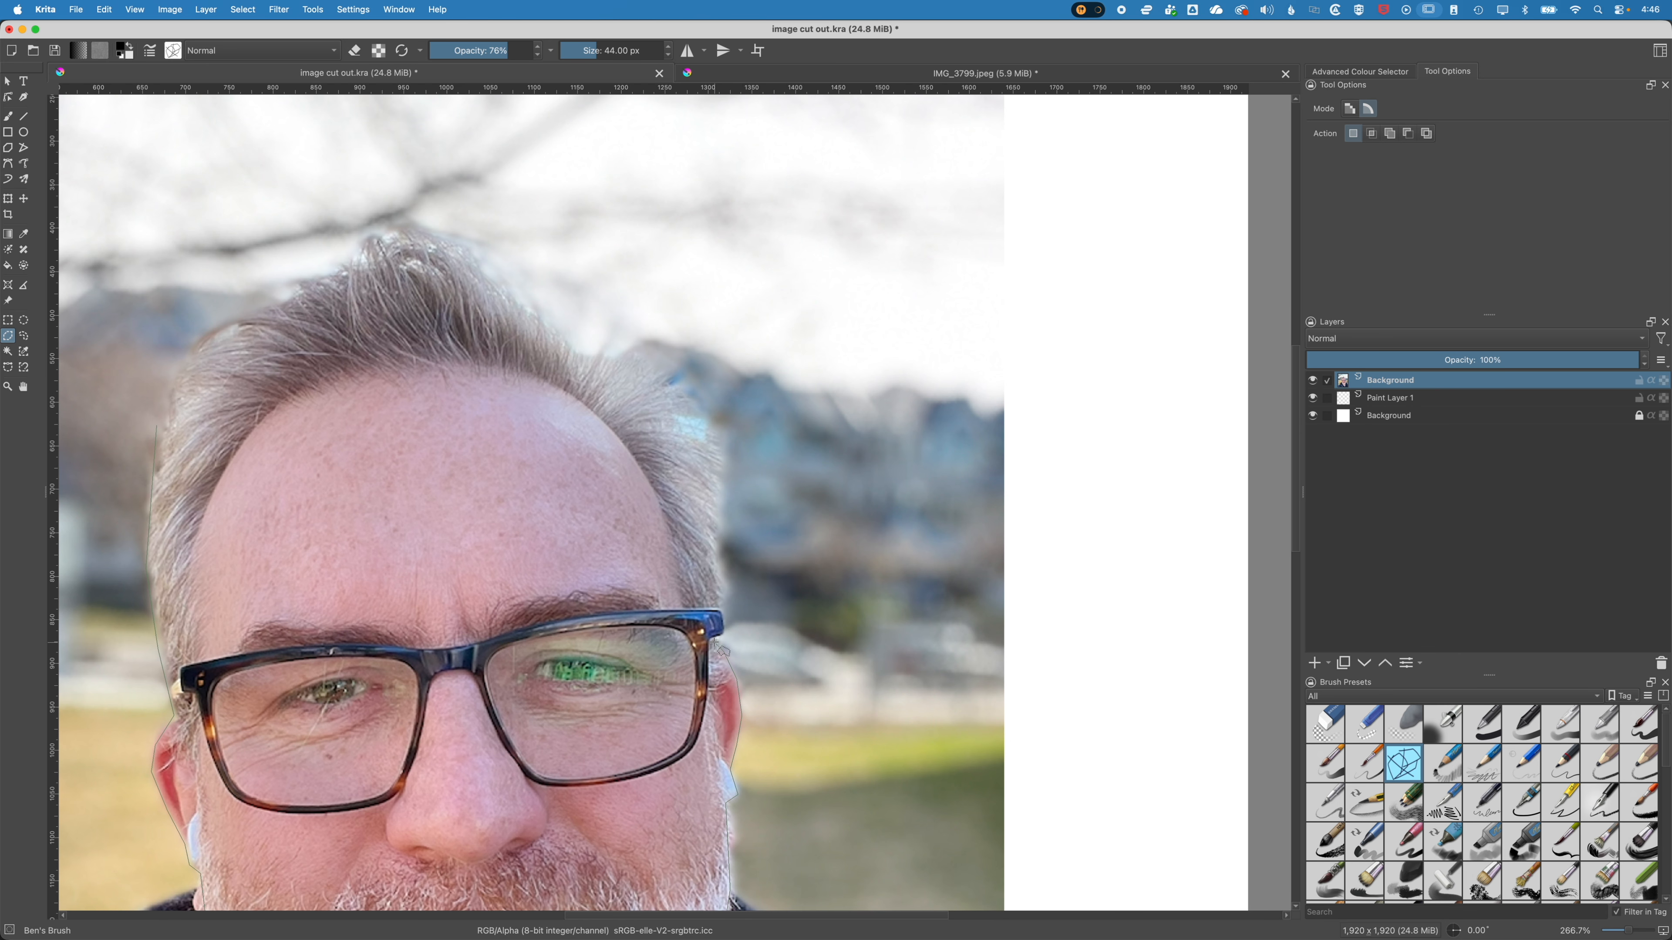
# - Trace the selection past the glasses' far corner and up the side of the hair, skirting the pale blue patch
pyautogui.hotkey('ctrl', '=')
pyautogui.hotkey('ctrl', '=')
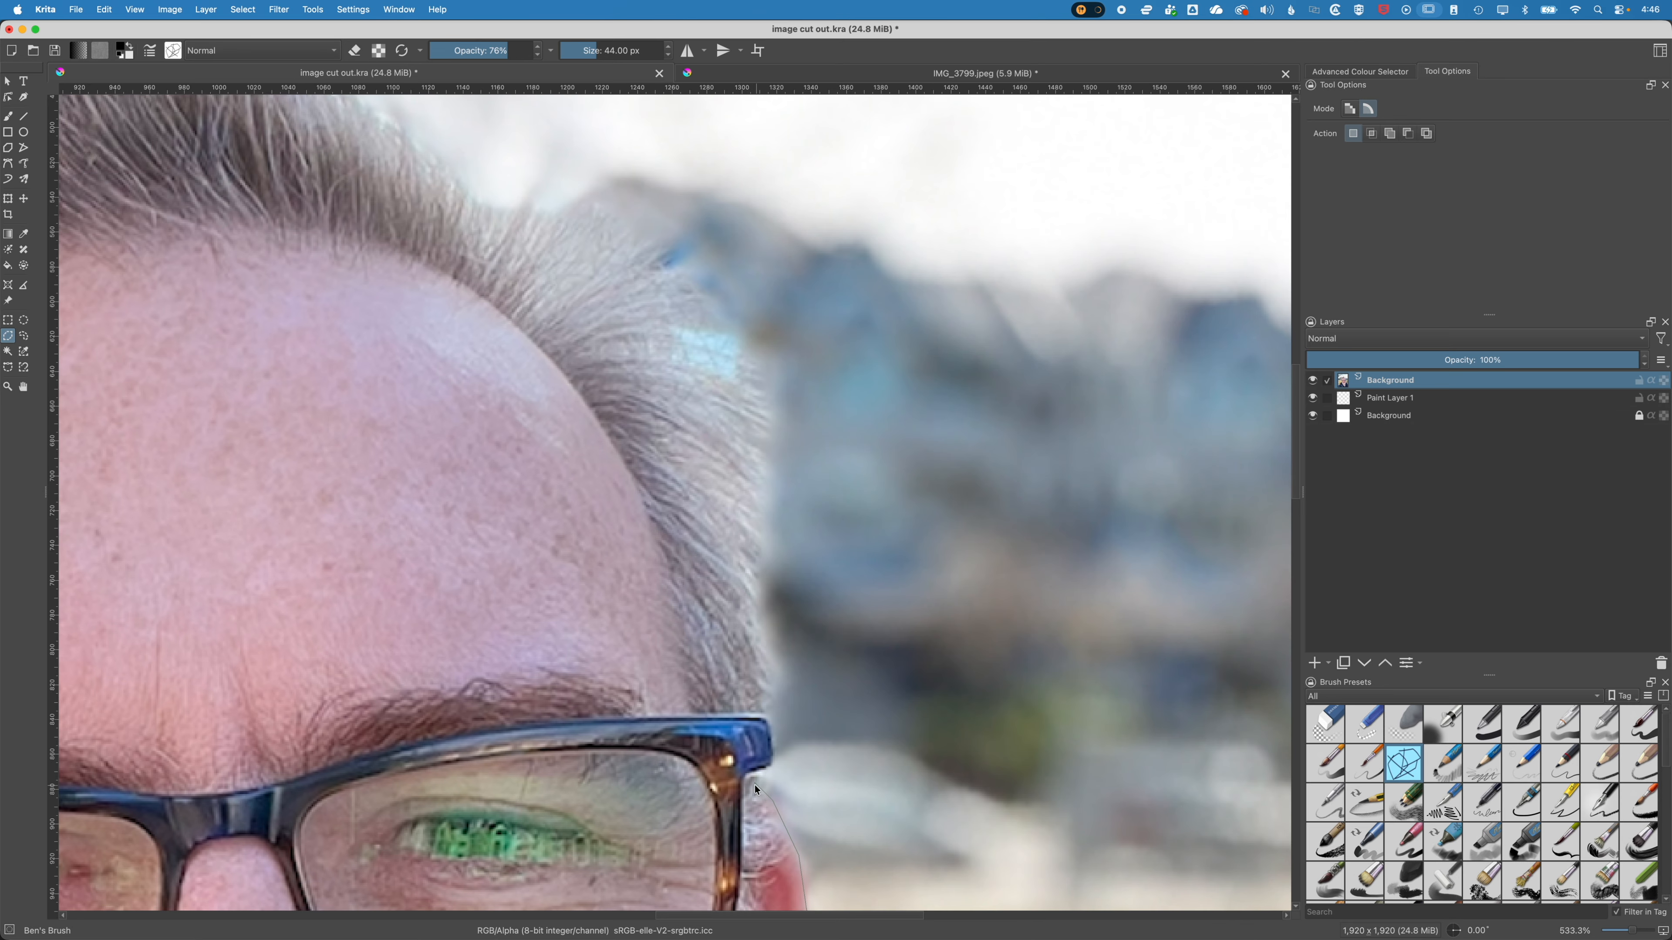
pyautogui.click(773, 766)
pyautogui.click(760, 433)
pyautogui.moveTo(482, 199); pyautogui.dragTo(868, 519)
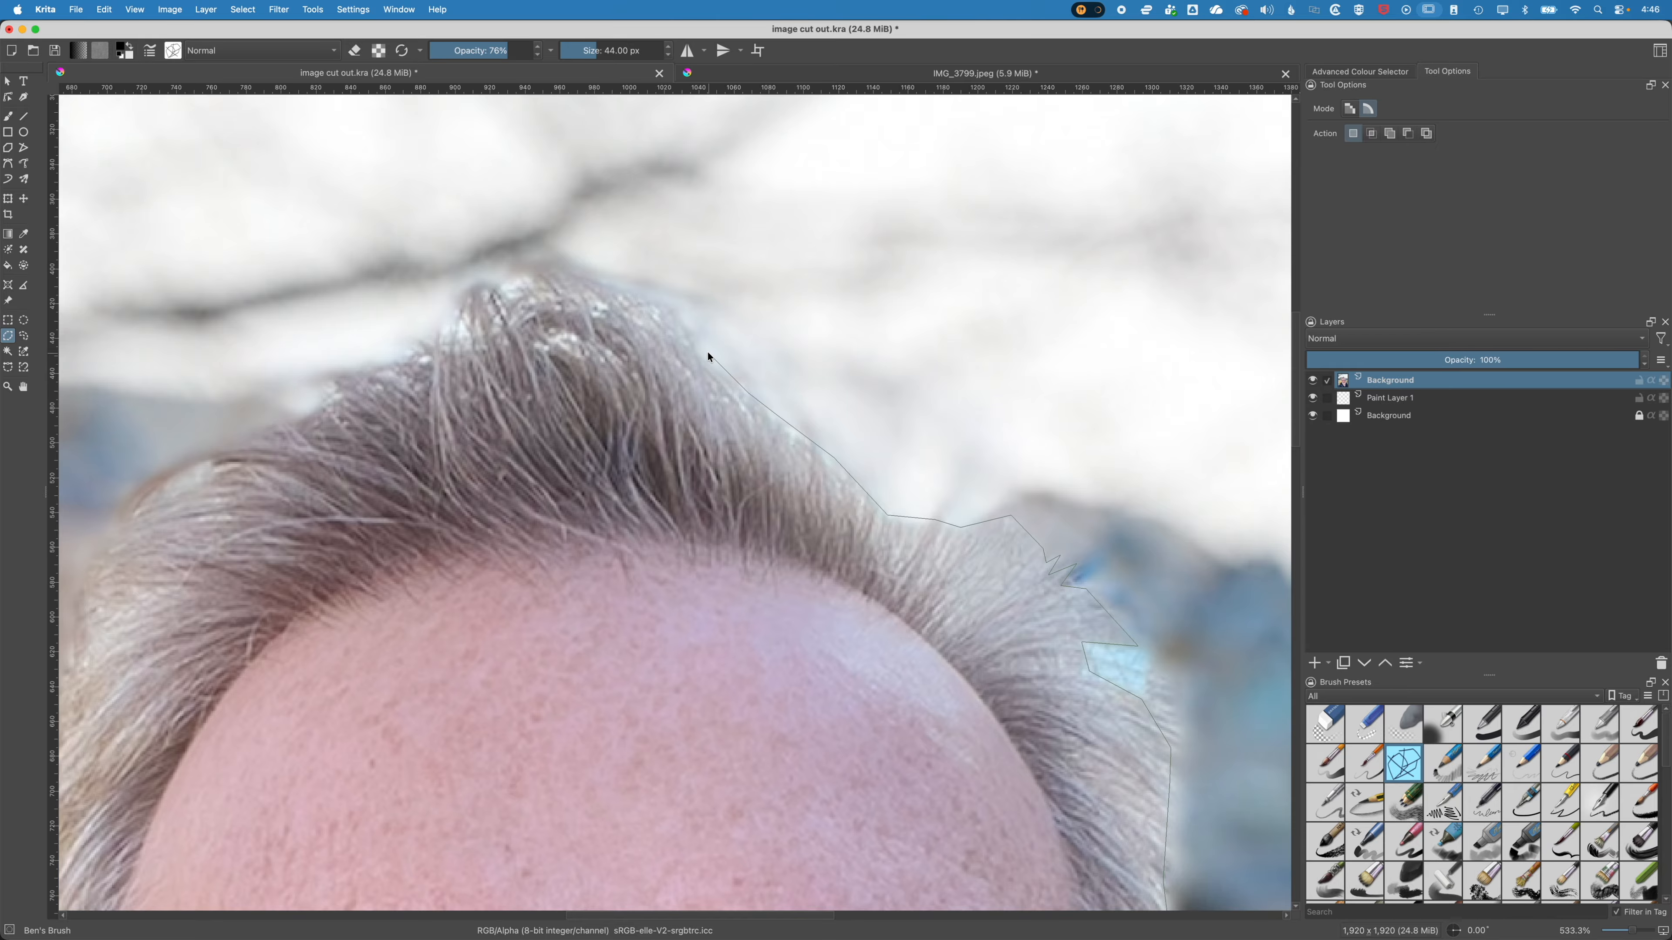
# - Trace the selection over the top of the hair and down to its starting point, closing it around the head
pyautogui.moveTo(703, 350); pyautogui.dragTo(454, 326)
pyautogui.click(334, 395)
pyautogui.click(292, 424)
pyautogui.click(246, 433)
pyautogui.moveTo(191, 457); pyautogui.dragTo(717, 331)
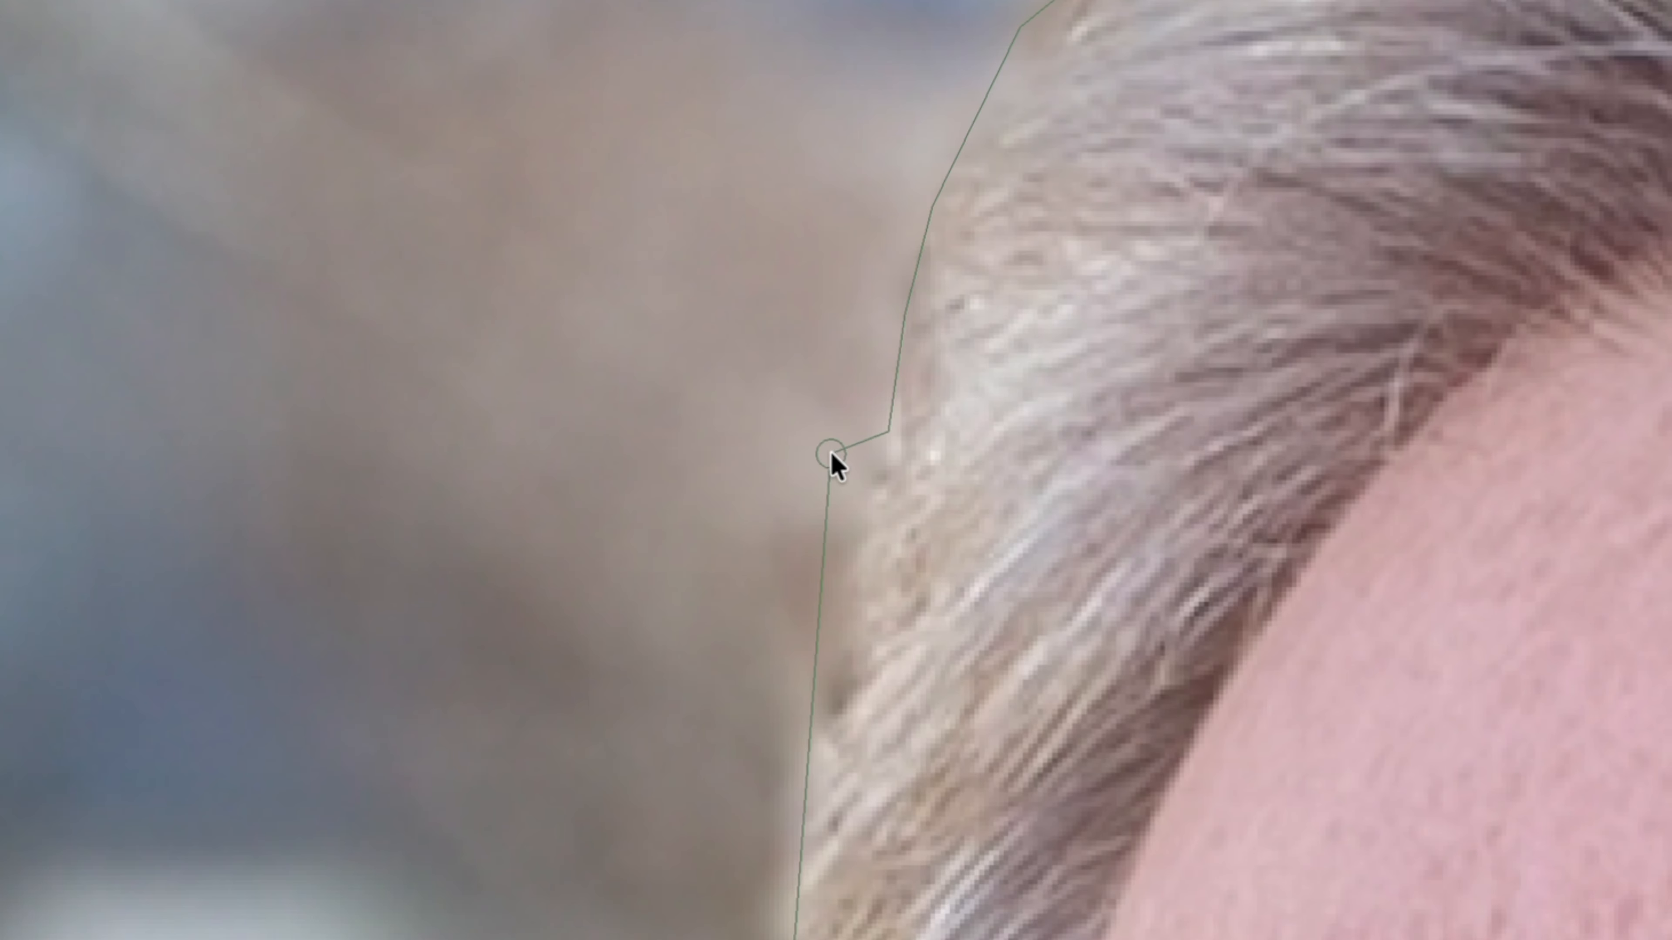
pyautogui.click(831, 451)
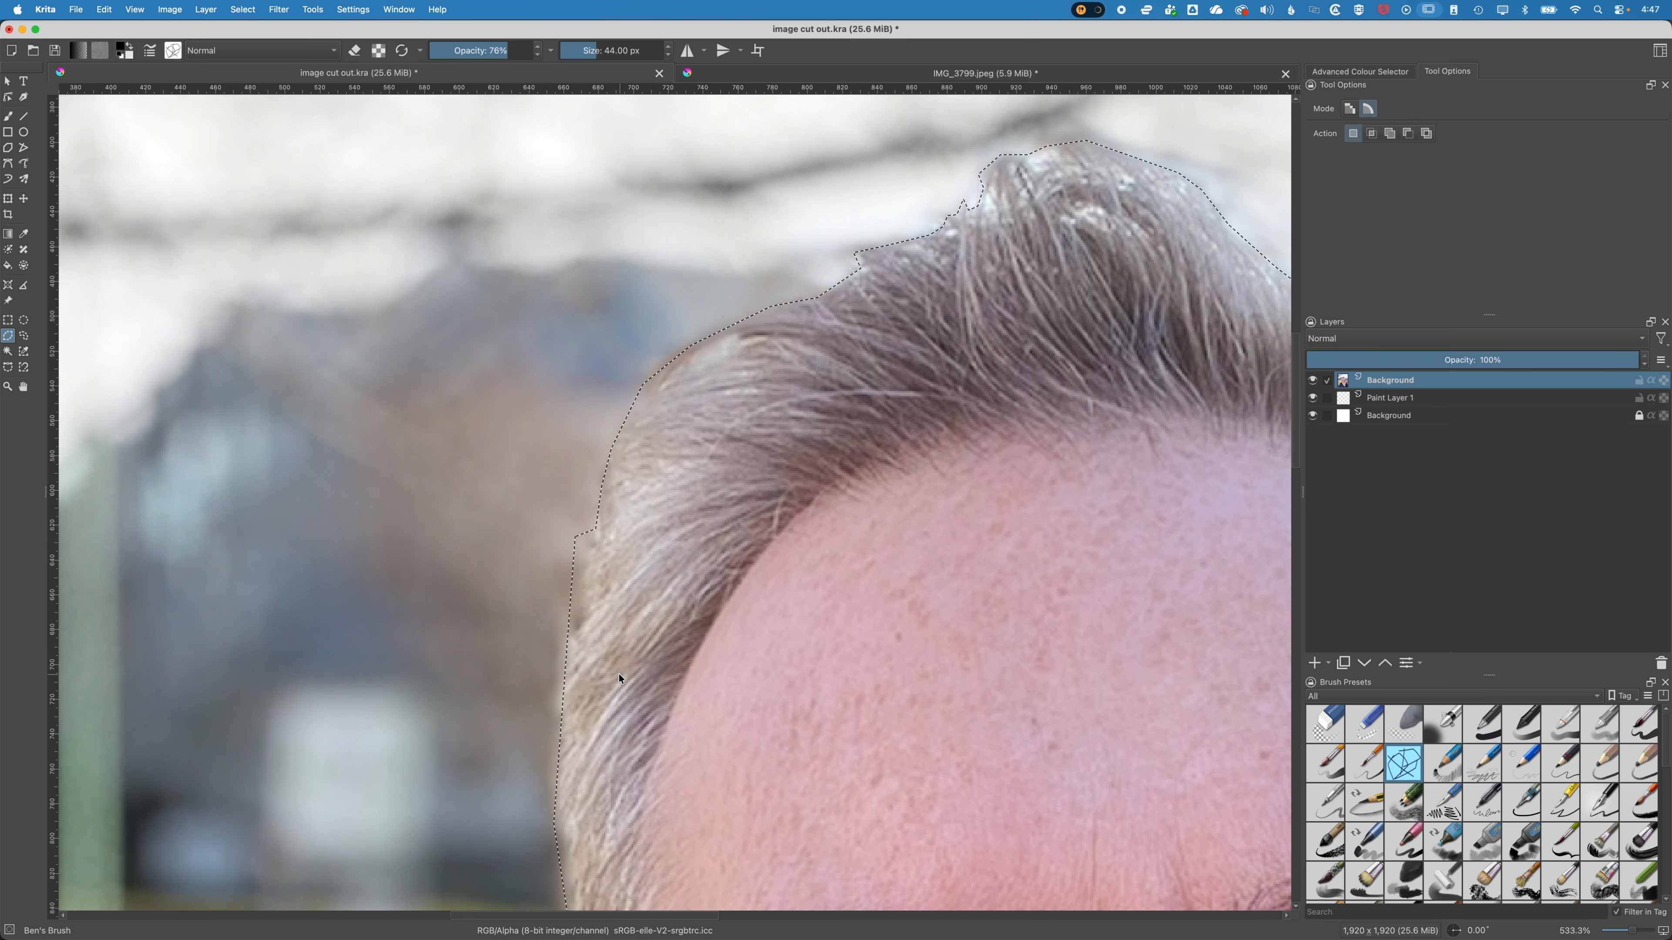
# - Subtract the protruding corner of background beside the upper hair from the selection with a small polygon
pyautogui.scroll(-5, 620, 678)
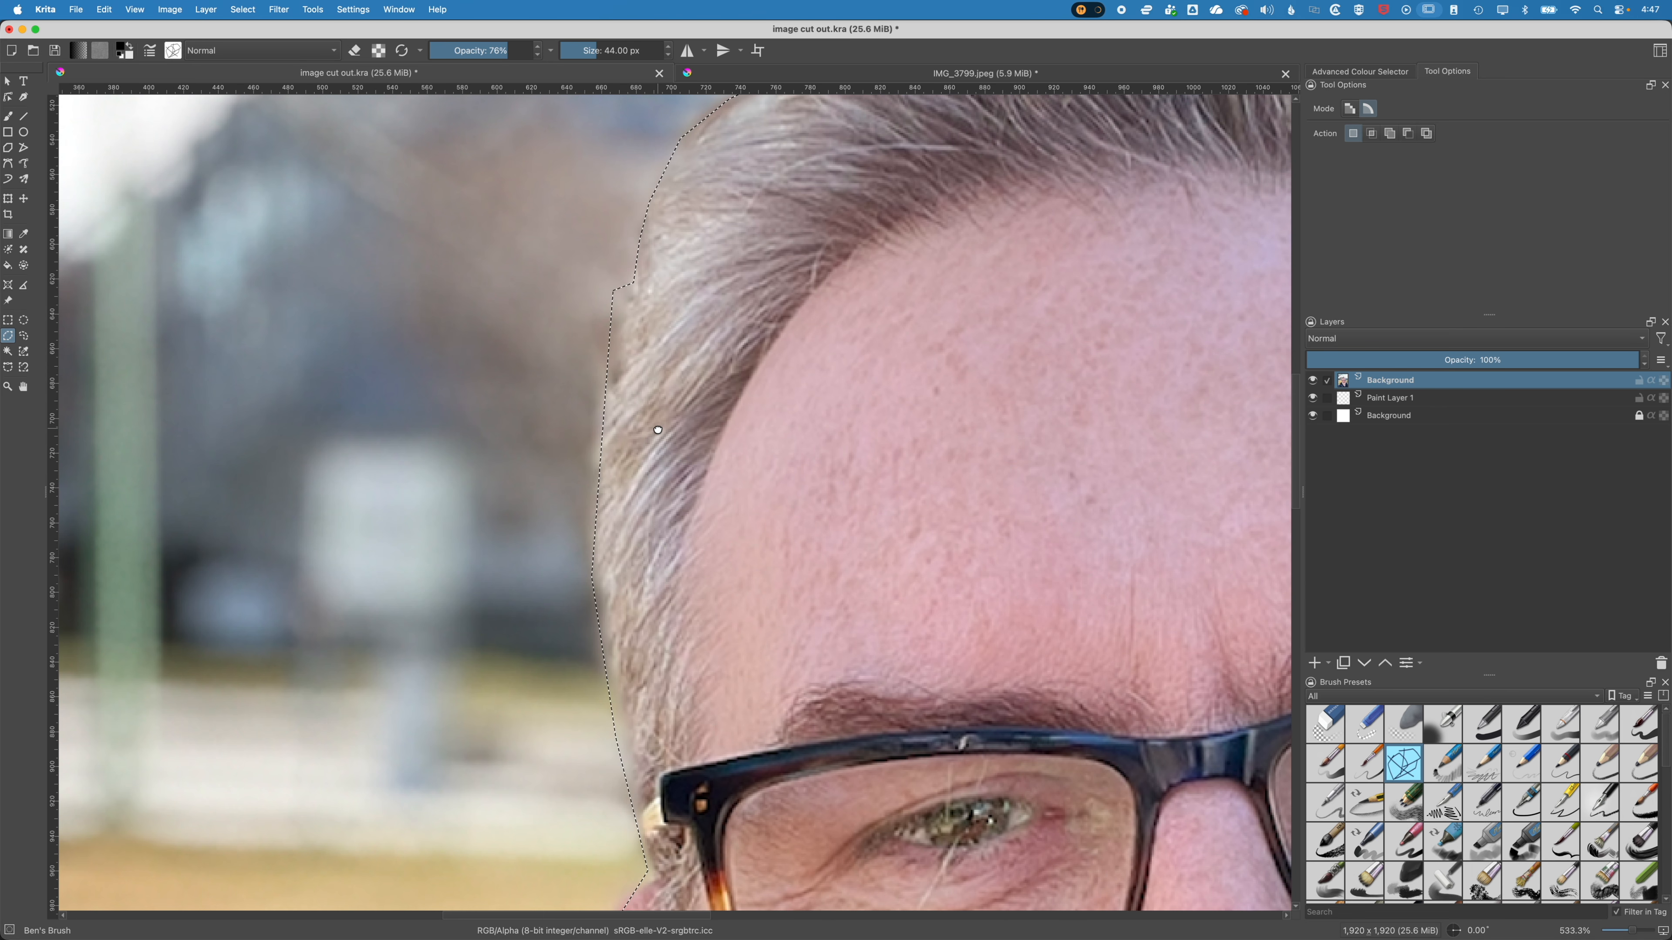
pyautogui.click(618, 249)
pyautogui.click(633, 283)
pyautogui.click(618, 380)
pyautogui.click(572, 400)
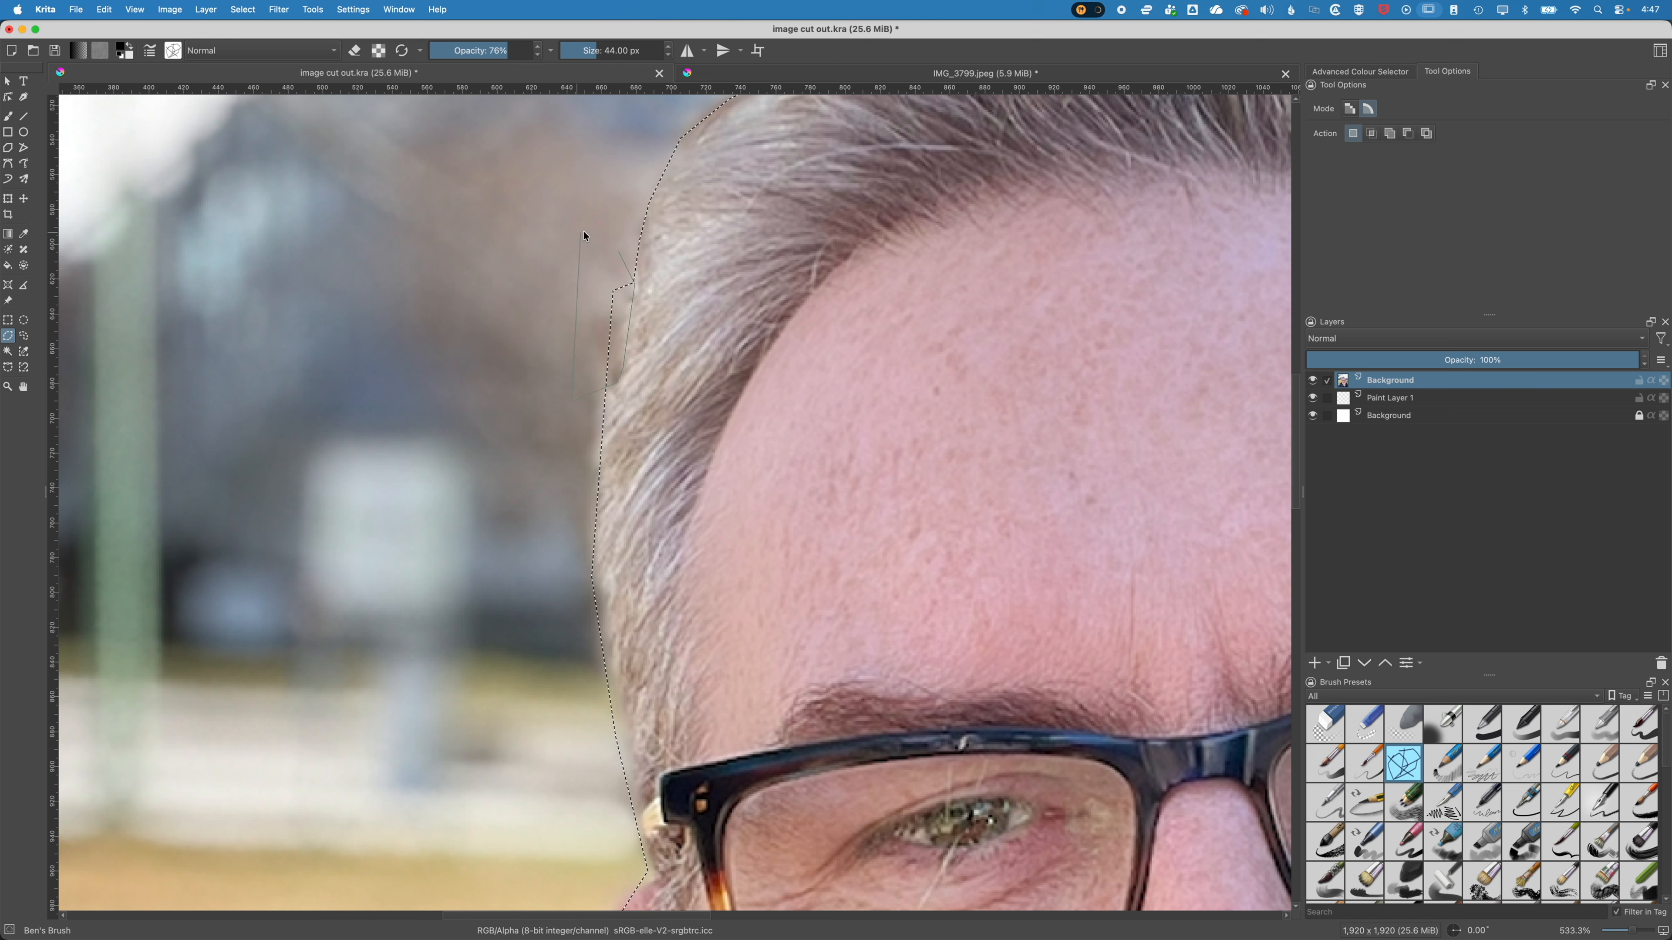
pyautogui.click(619, 252)
# - Subtract the strip of background alongside the hair from mid-head down to the ear from the selection
pyautogui.click(608, 596)
pyautogui.click(616, 898)
pyautogui.click(495, 602)
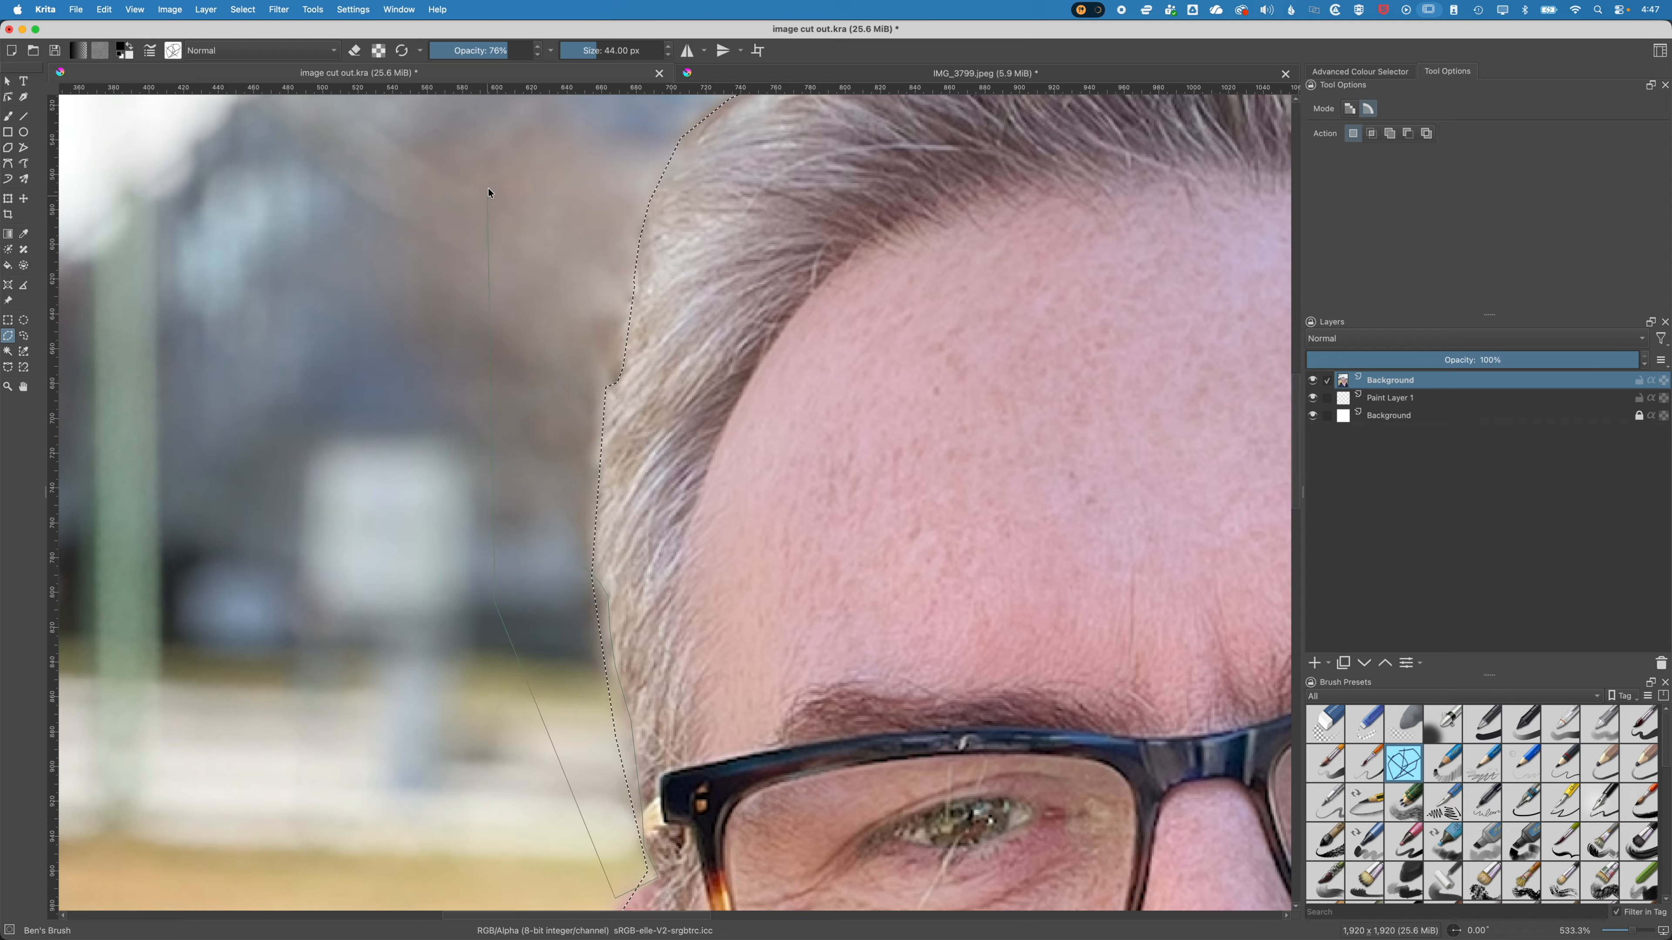
pyautogui.click(536, 318)
pyautogui.click(583, 567)
# - Add a transparency mask to the photo layer from the head selection
pyautogui.moveTo(715, 700); pyautogui.dragTo(650, 358)
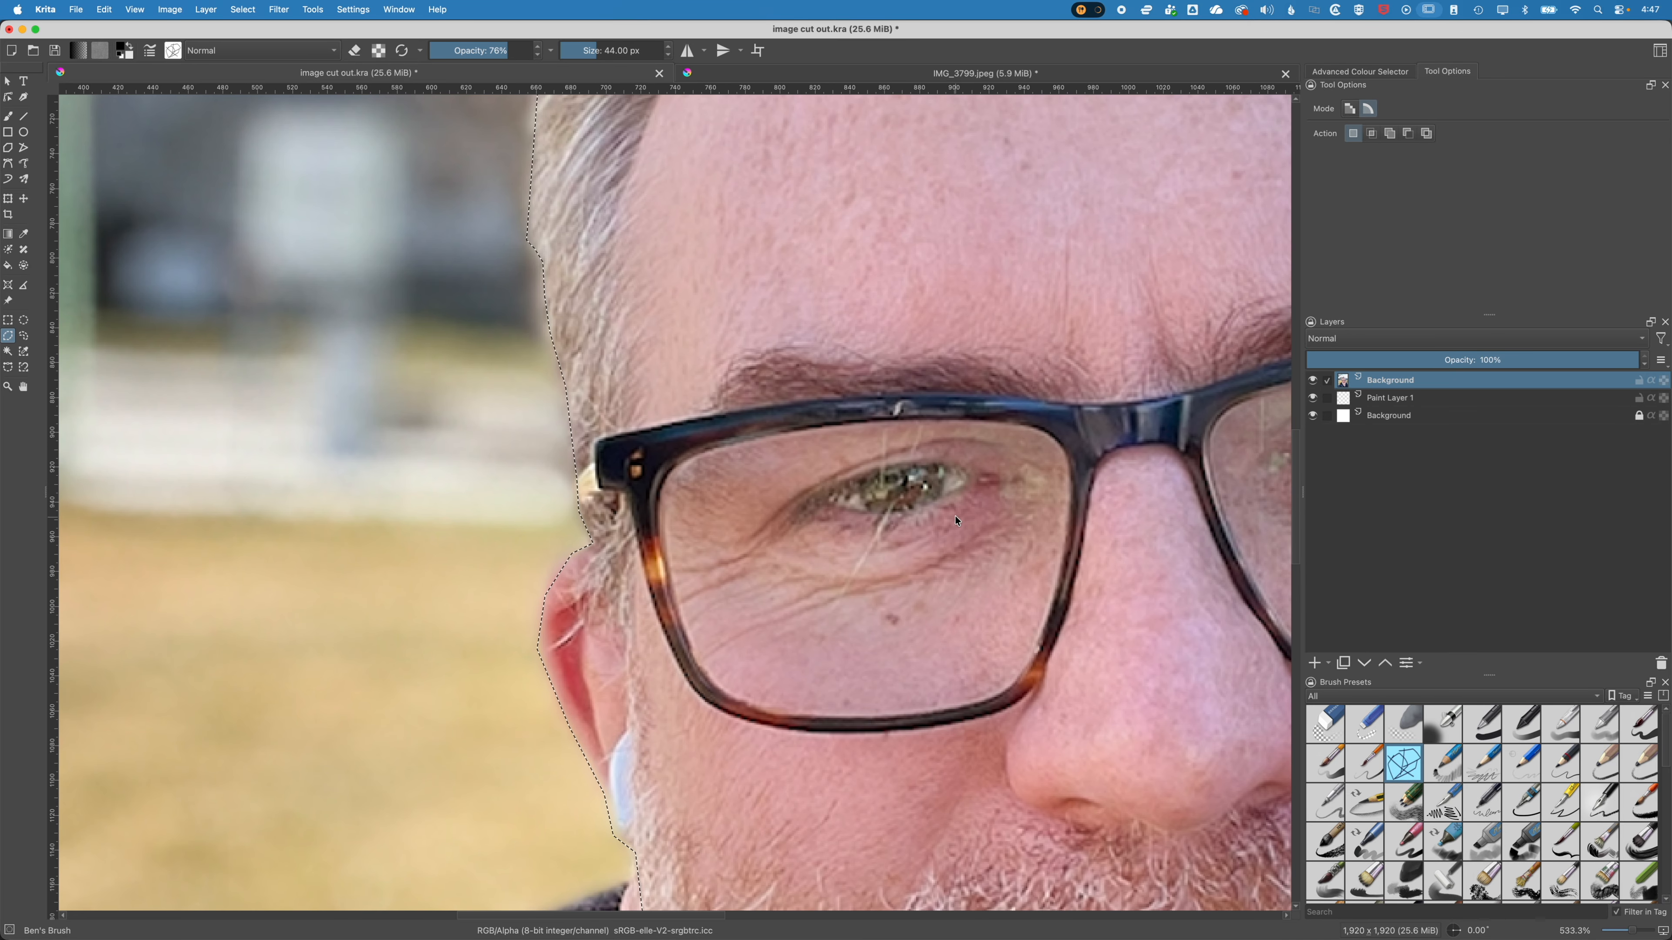
pyautogui.click(134, 9)
pyautogui.moveTo(175, 170)
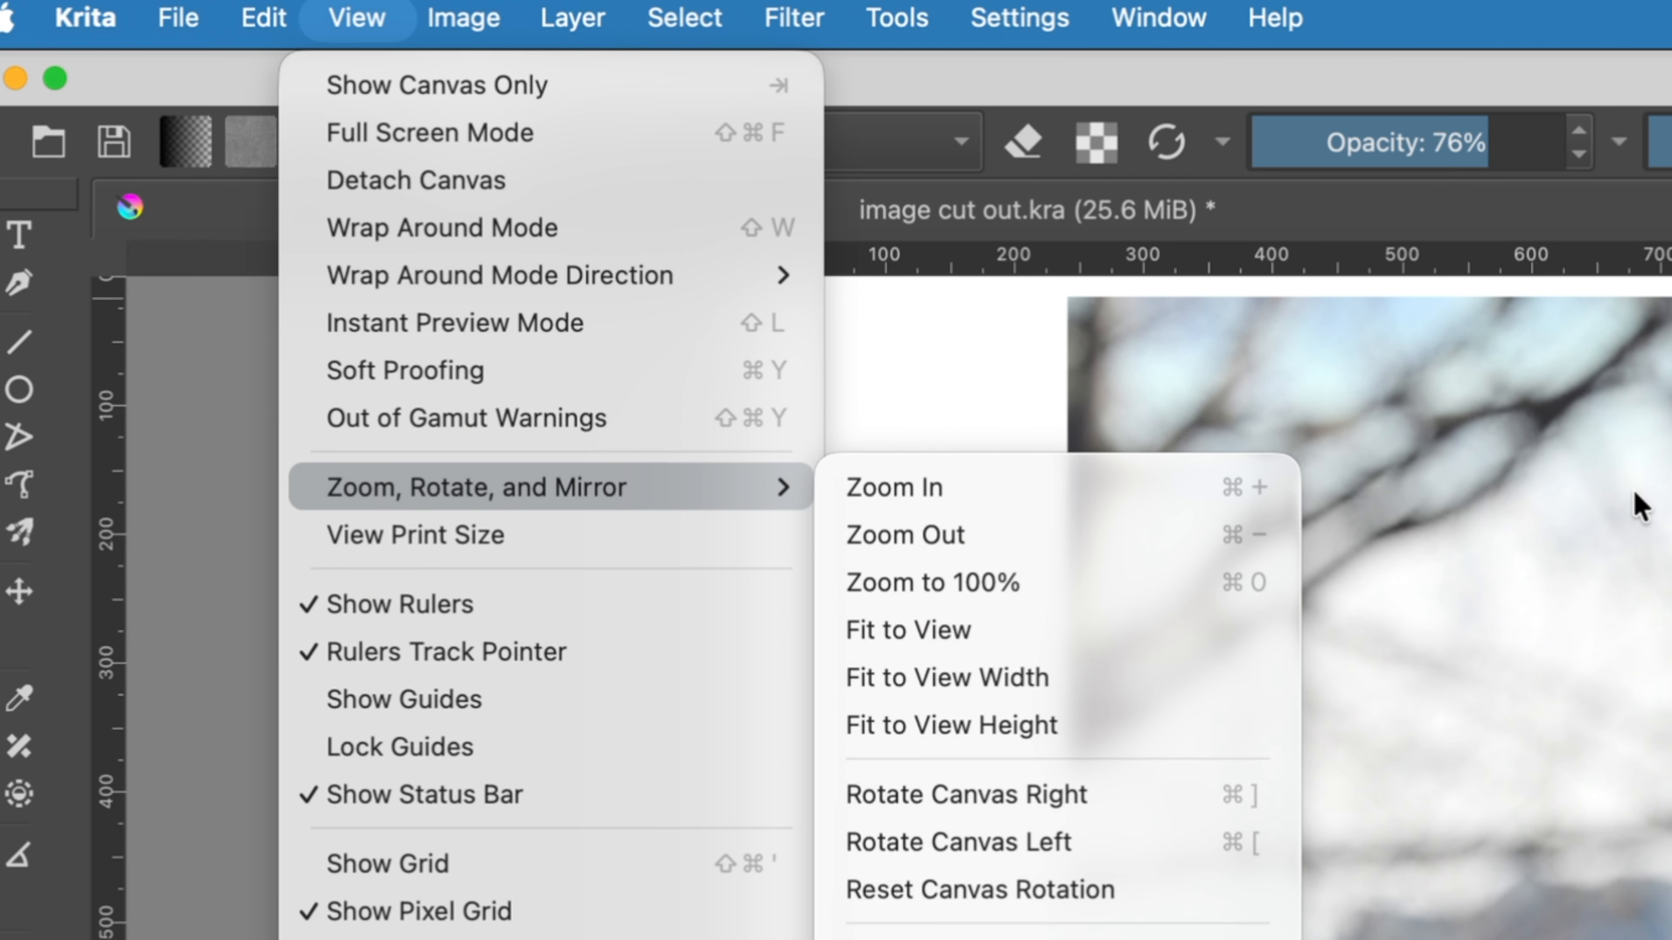
pyautogui.click(1031, 727)
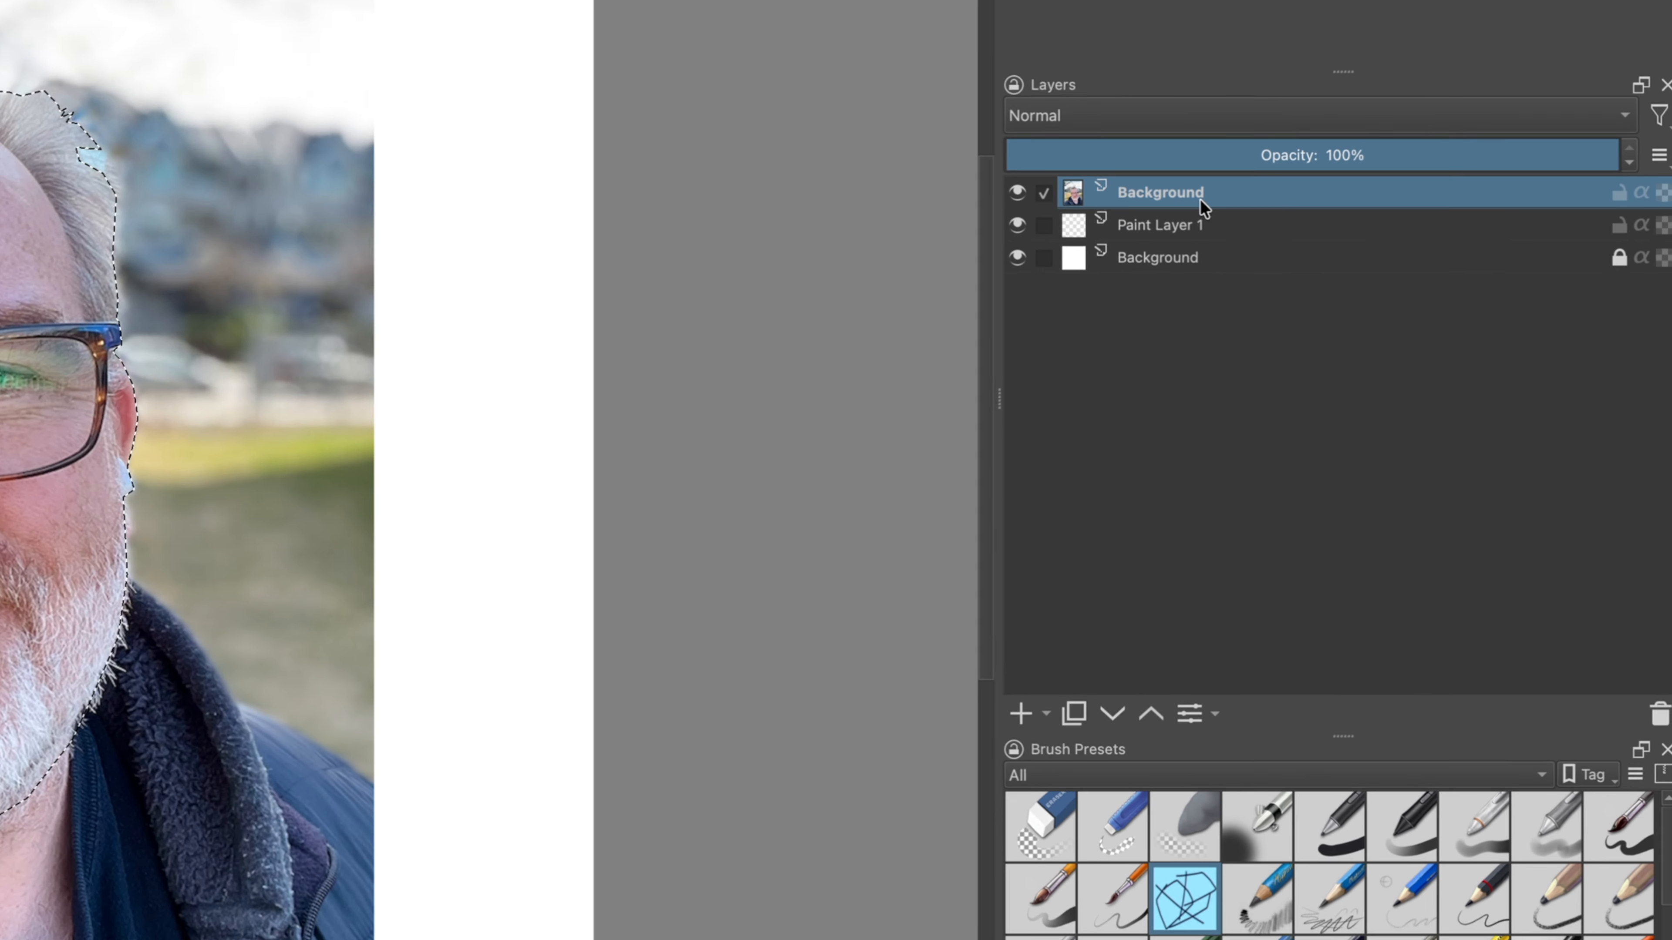
pyautogui.rightClick(1204, 207)
pyautogui.moveTo(1257, 660)
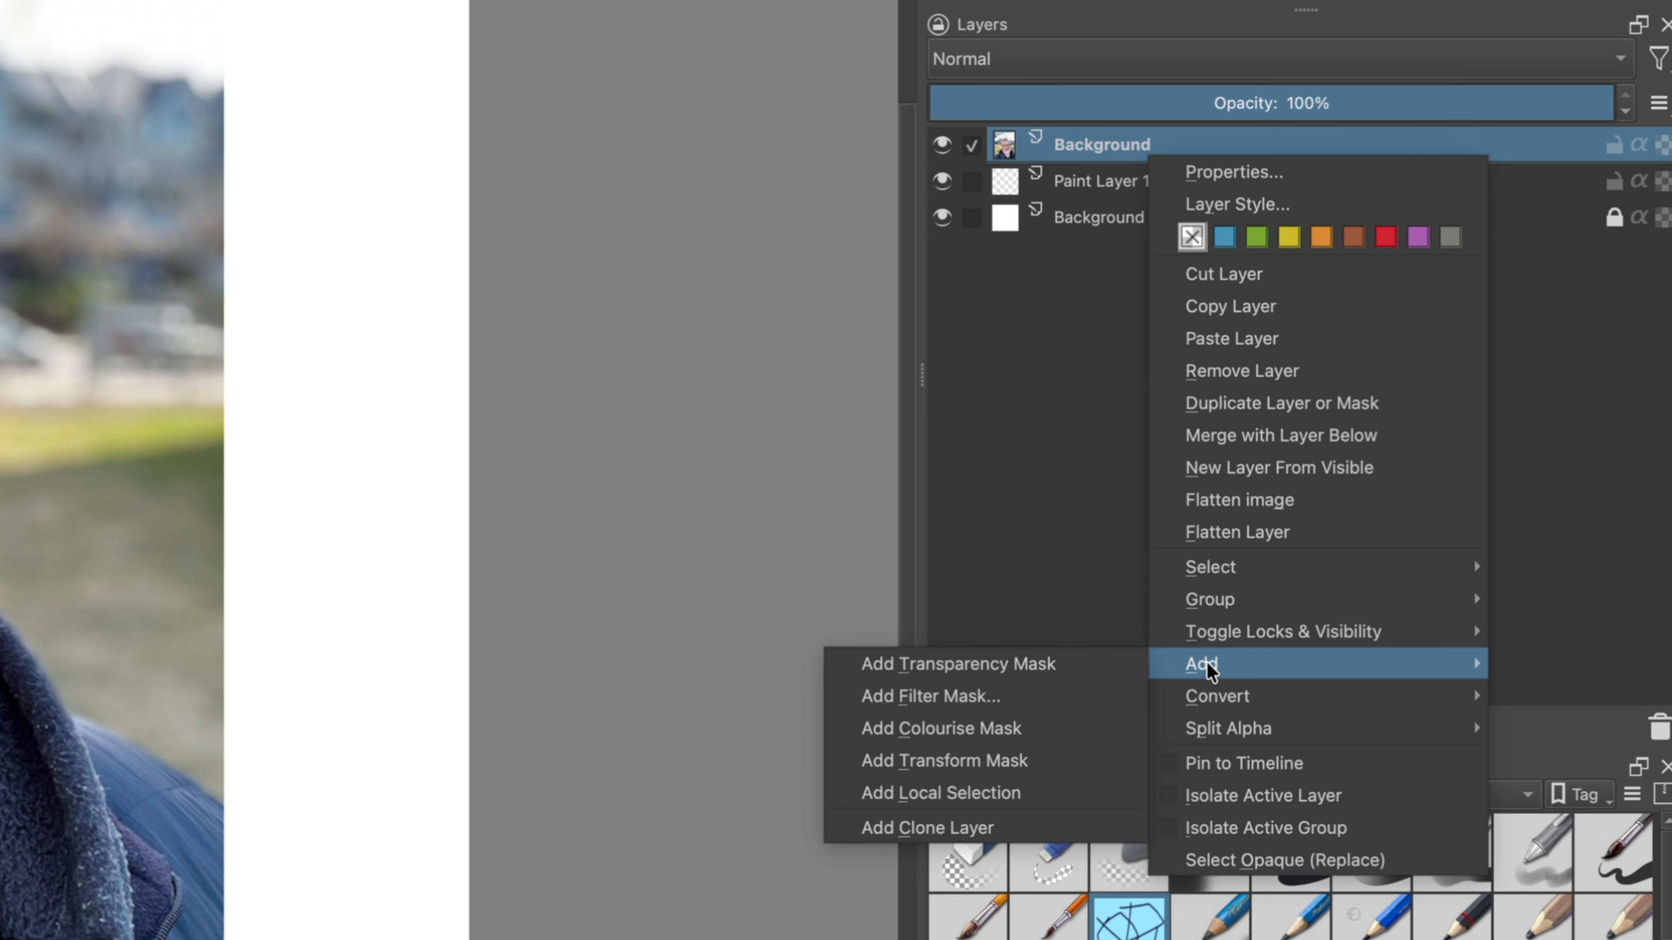
pyautogui.click(1094, 664)
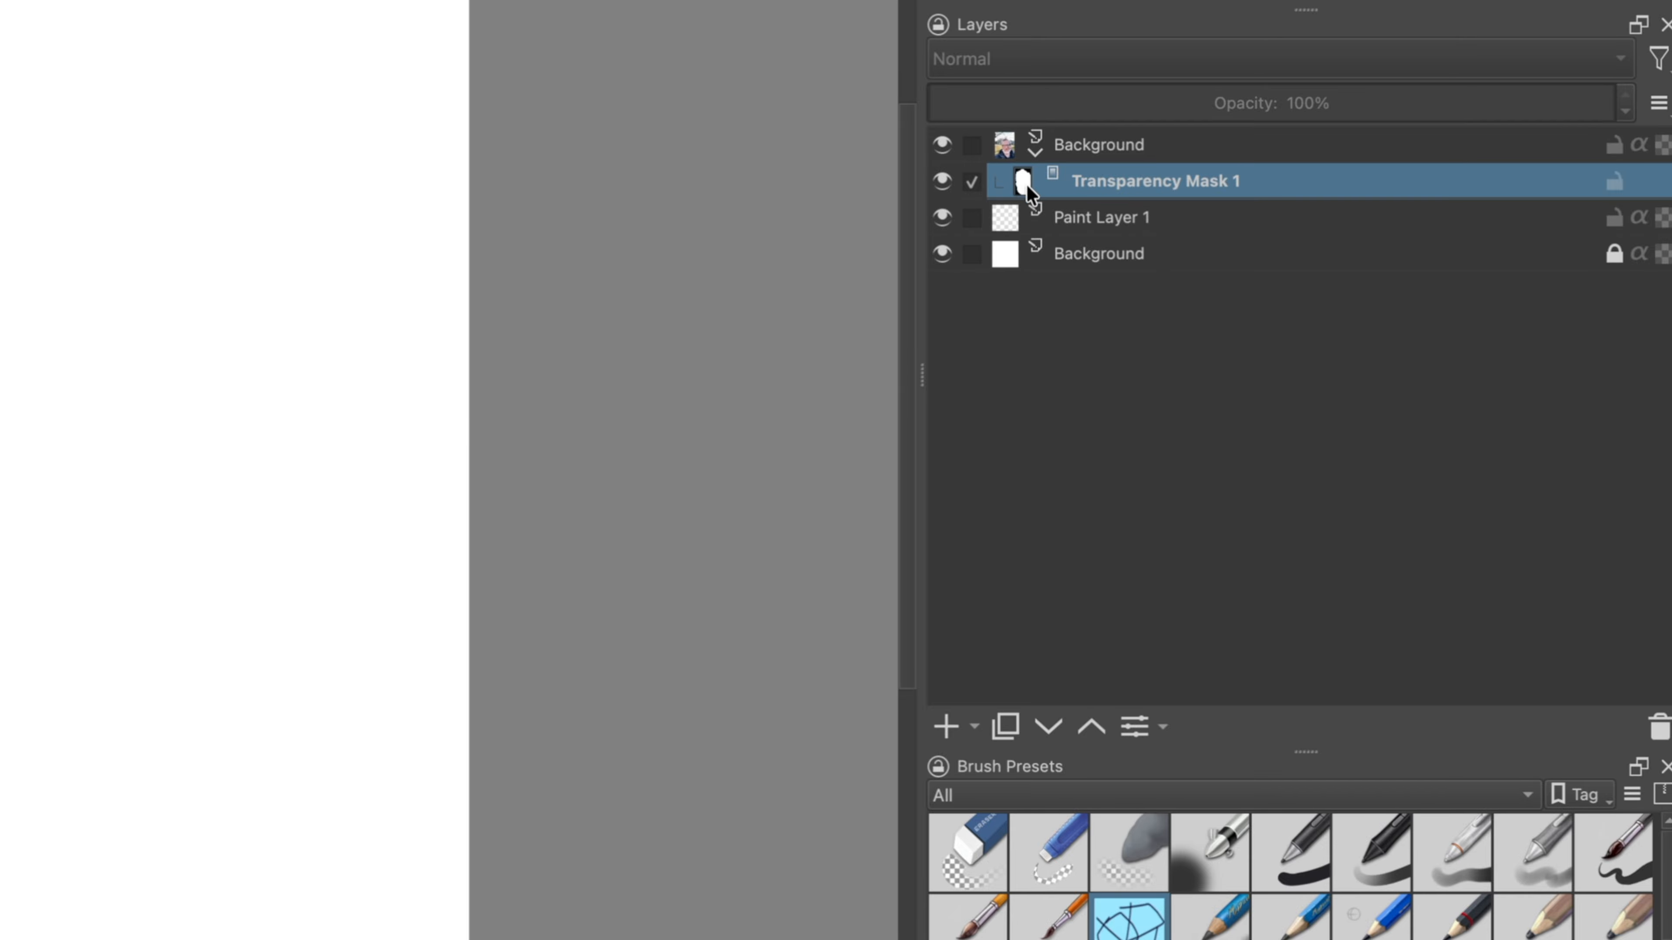
# - Enlarge the layer thumbnails so the mask's shape is easier to see
pyautogui.click(1659, 104)
pyautogui.moveTo(1421, 167); pyautogui.dragTo(1571, 181)
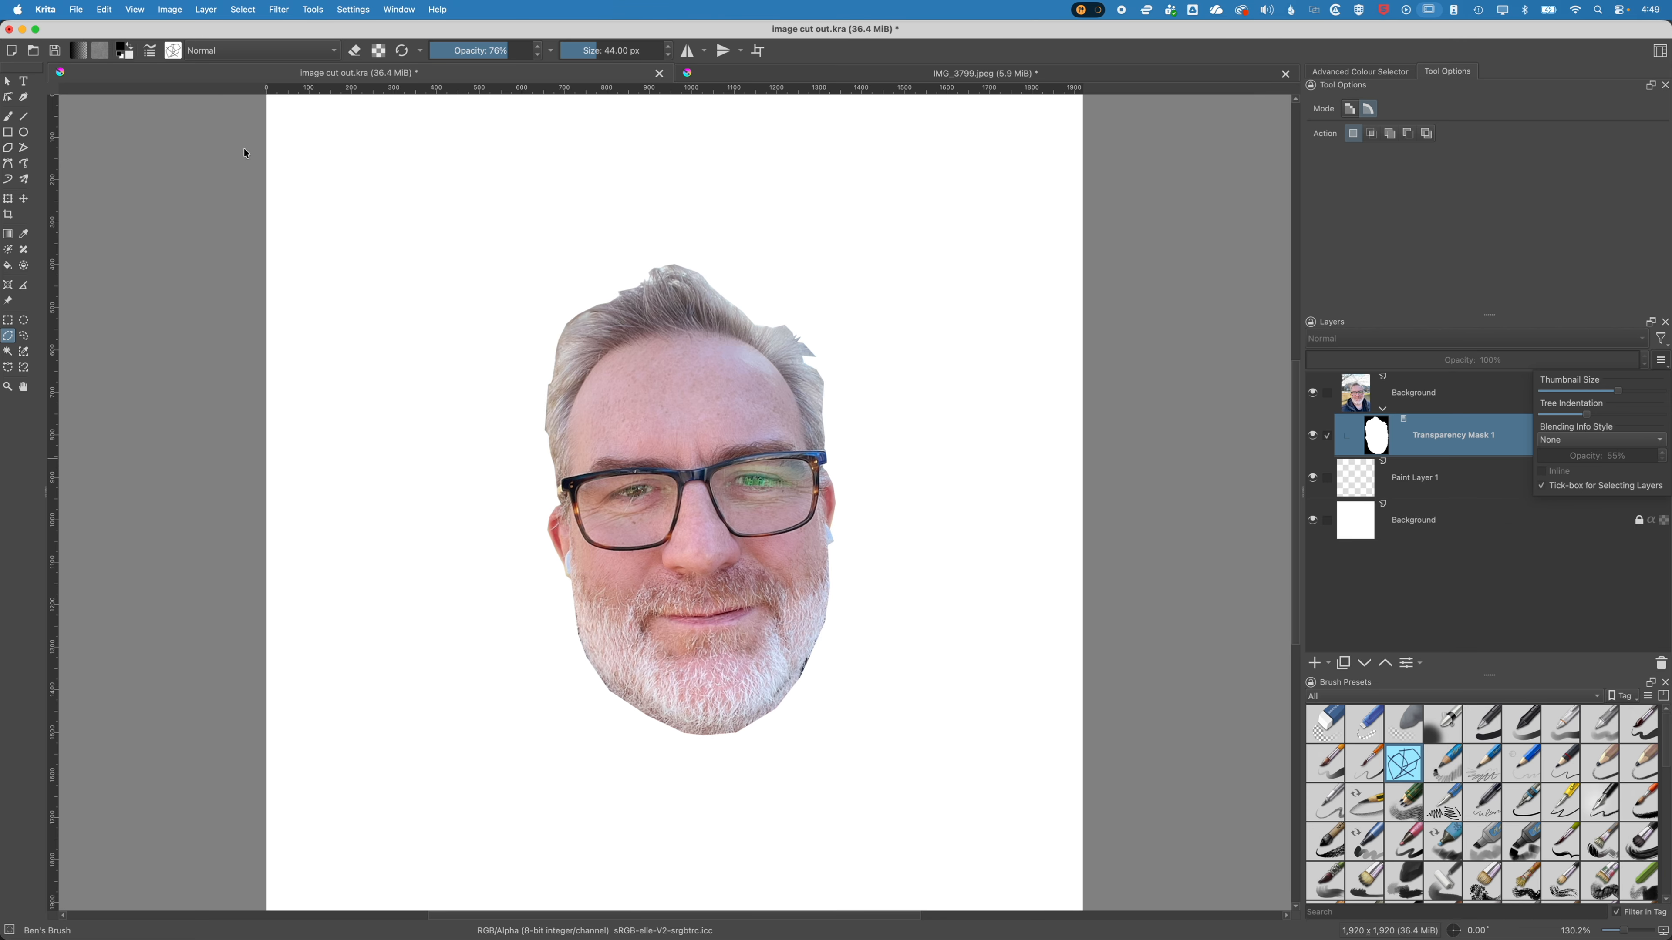
# - Activate the Freehand Brush tool with the b) Basic-1 brush preset
pyautogui.click(8, 116)
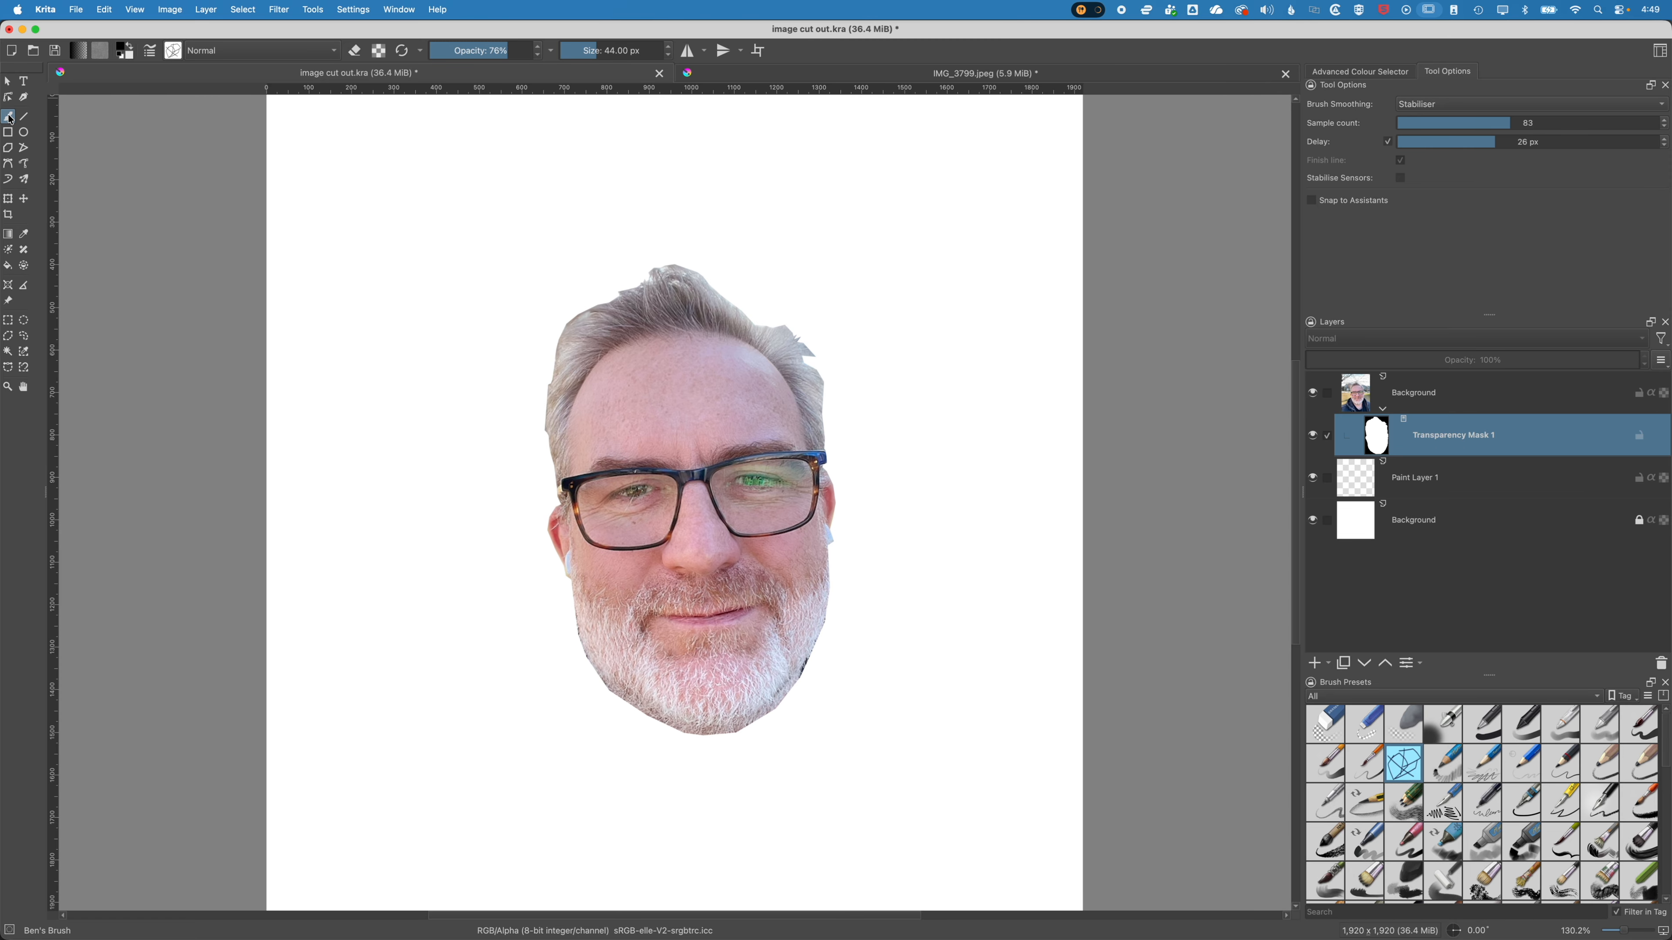
pyautogui.click(178, 53)
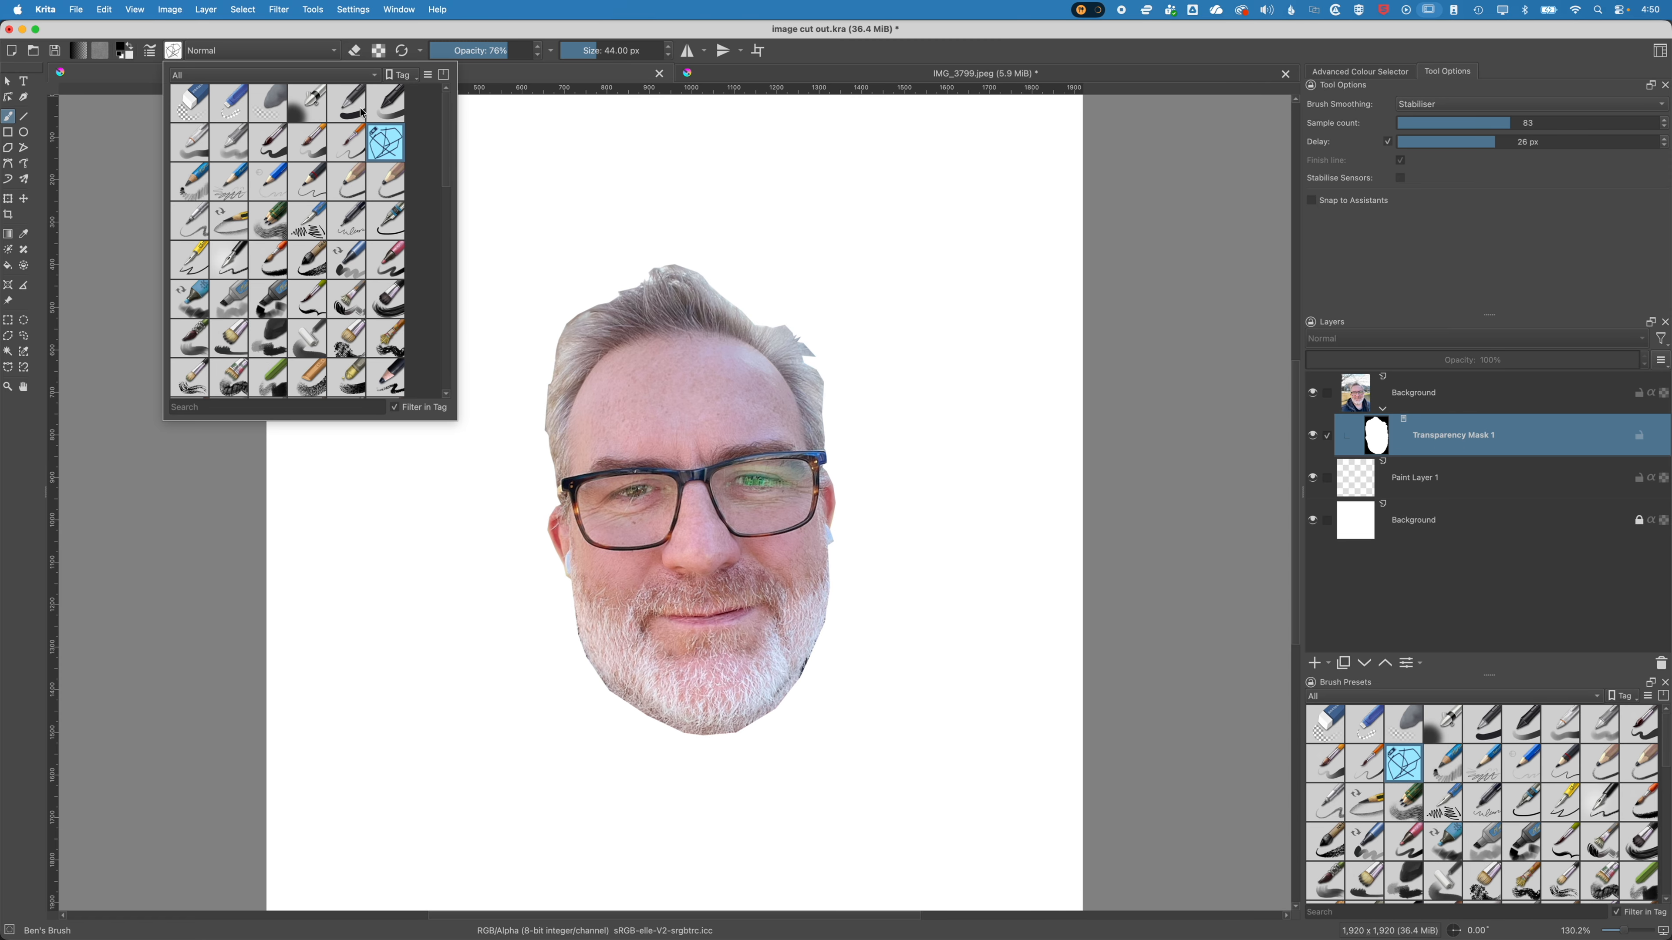
pyautogui.click(349, 104)
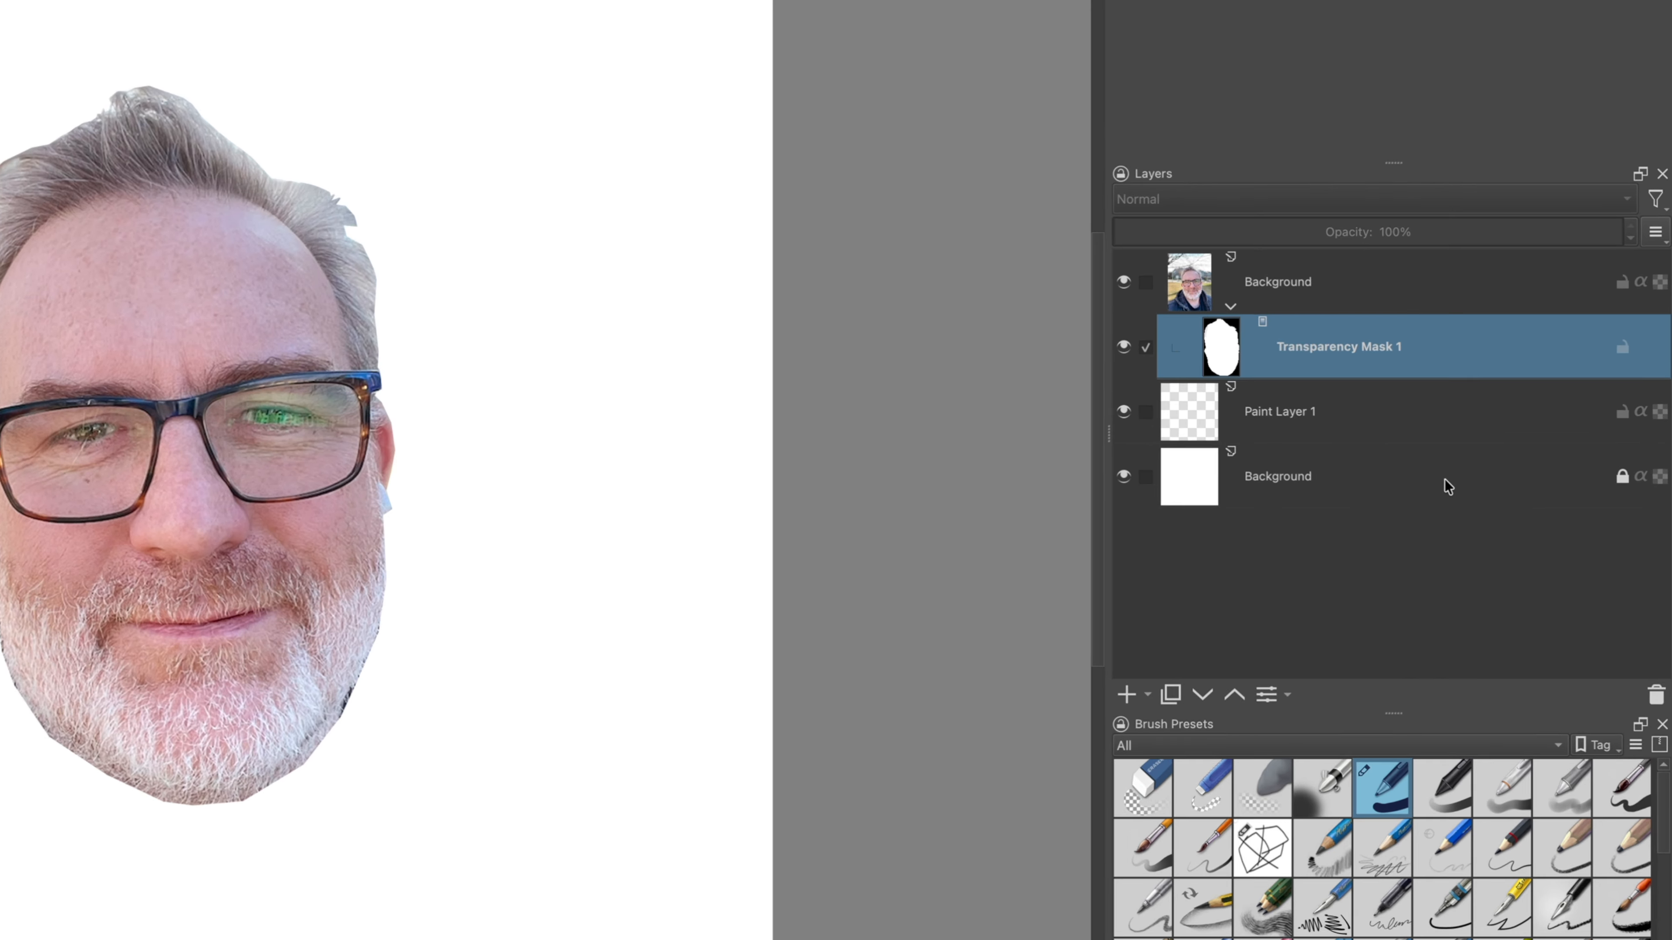
# - Unlock the bottom Background layer and fill it with Lineart Red (#fa6982) as the foreground colour
pyautogui.click(1519, 526)
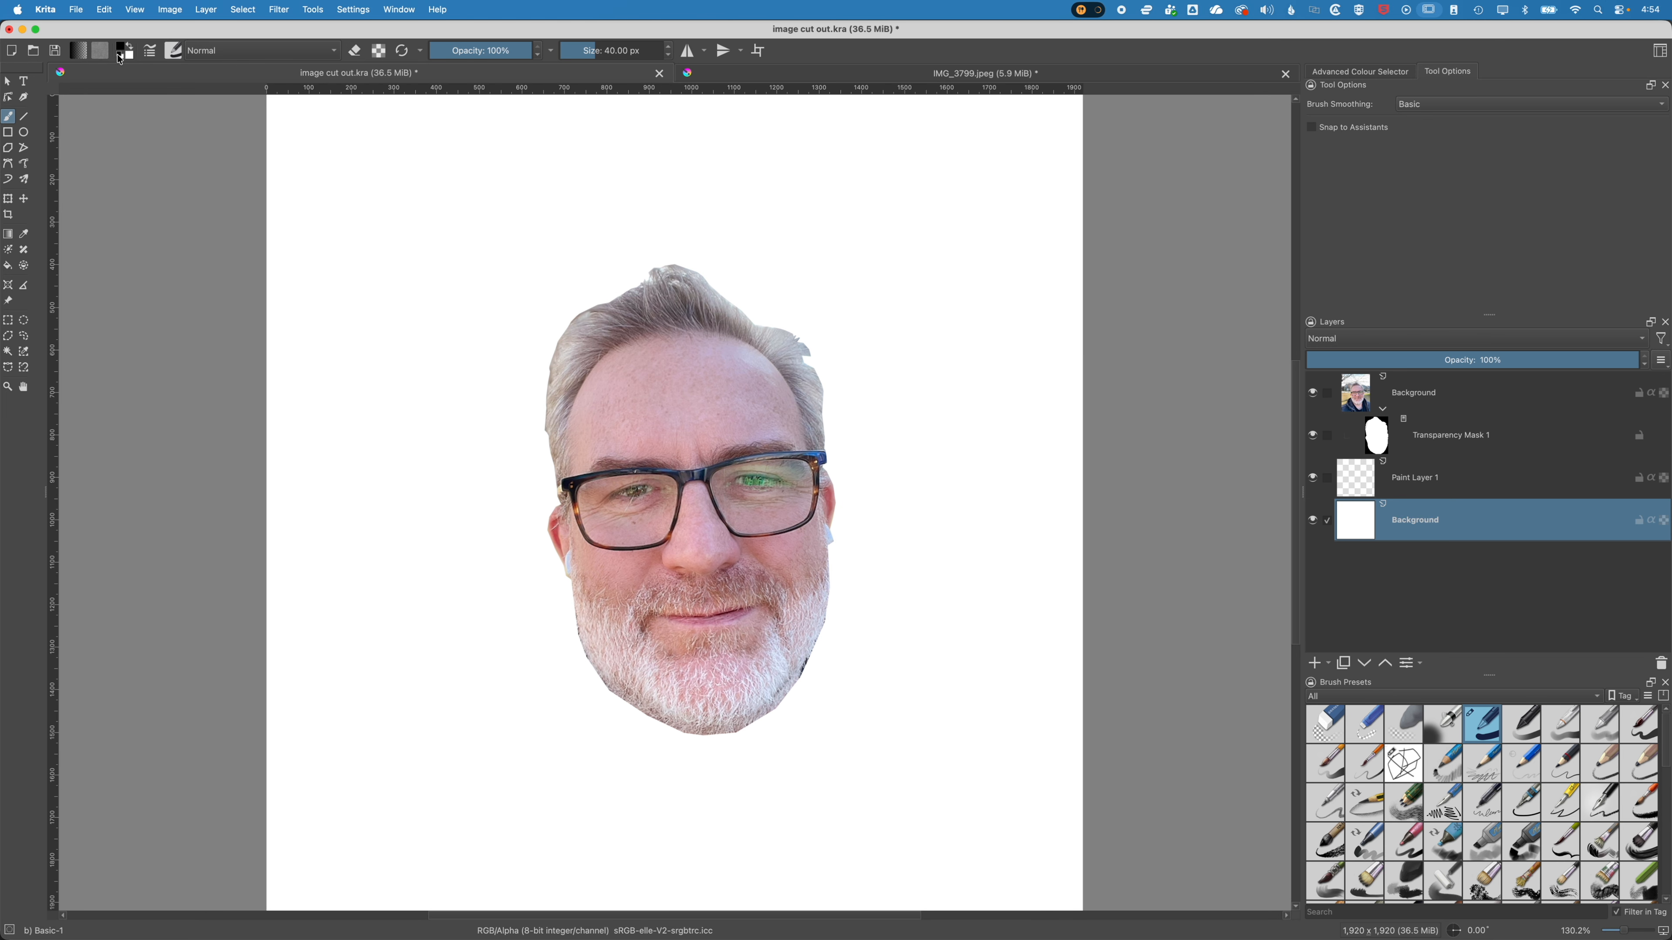
pyautogui.click(125, 50)
pyautogui.click(859, 339)
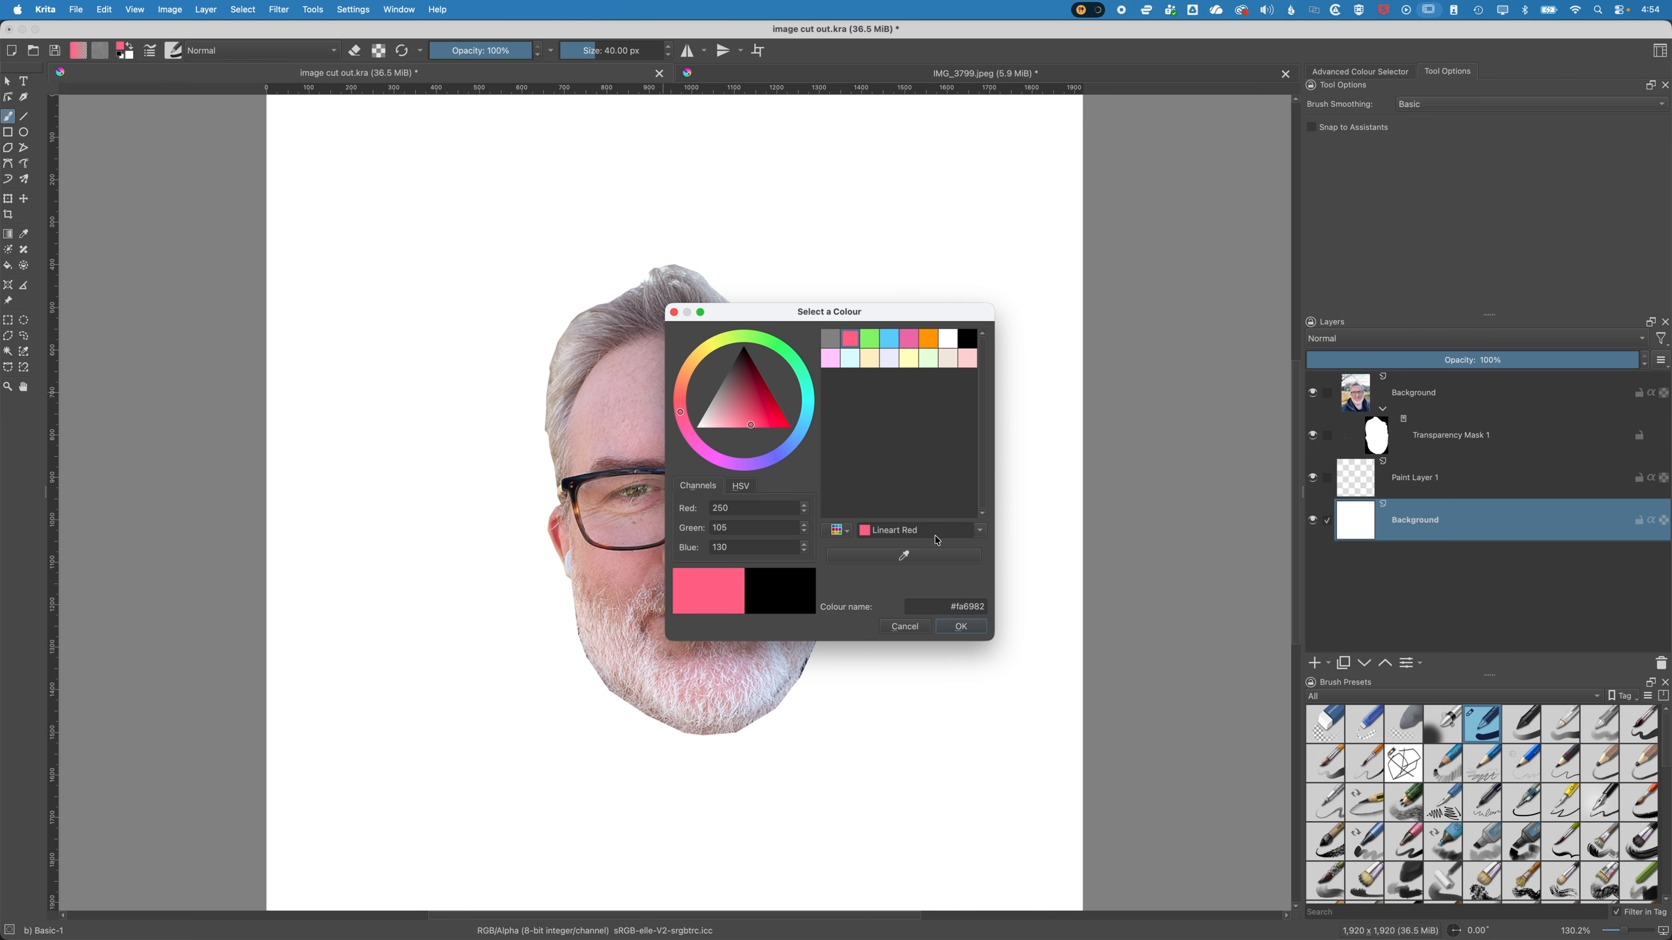
pyautogui.click(962, 628)
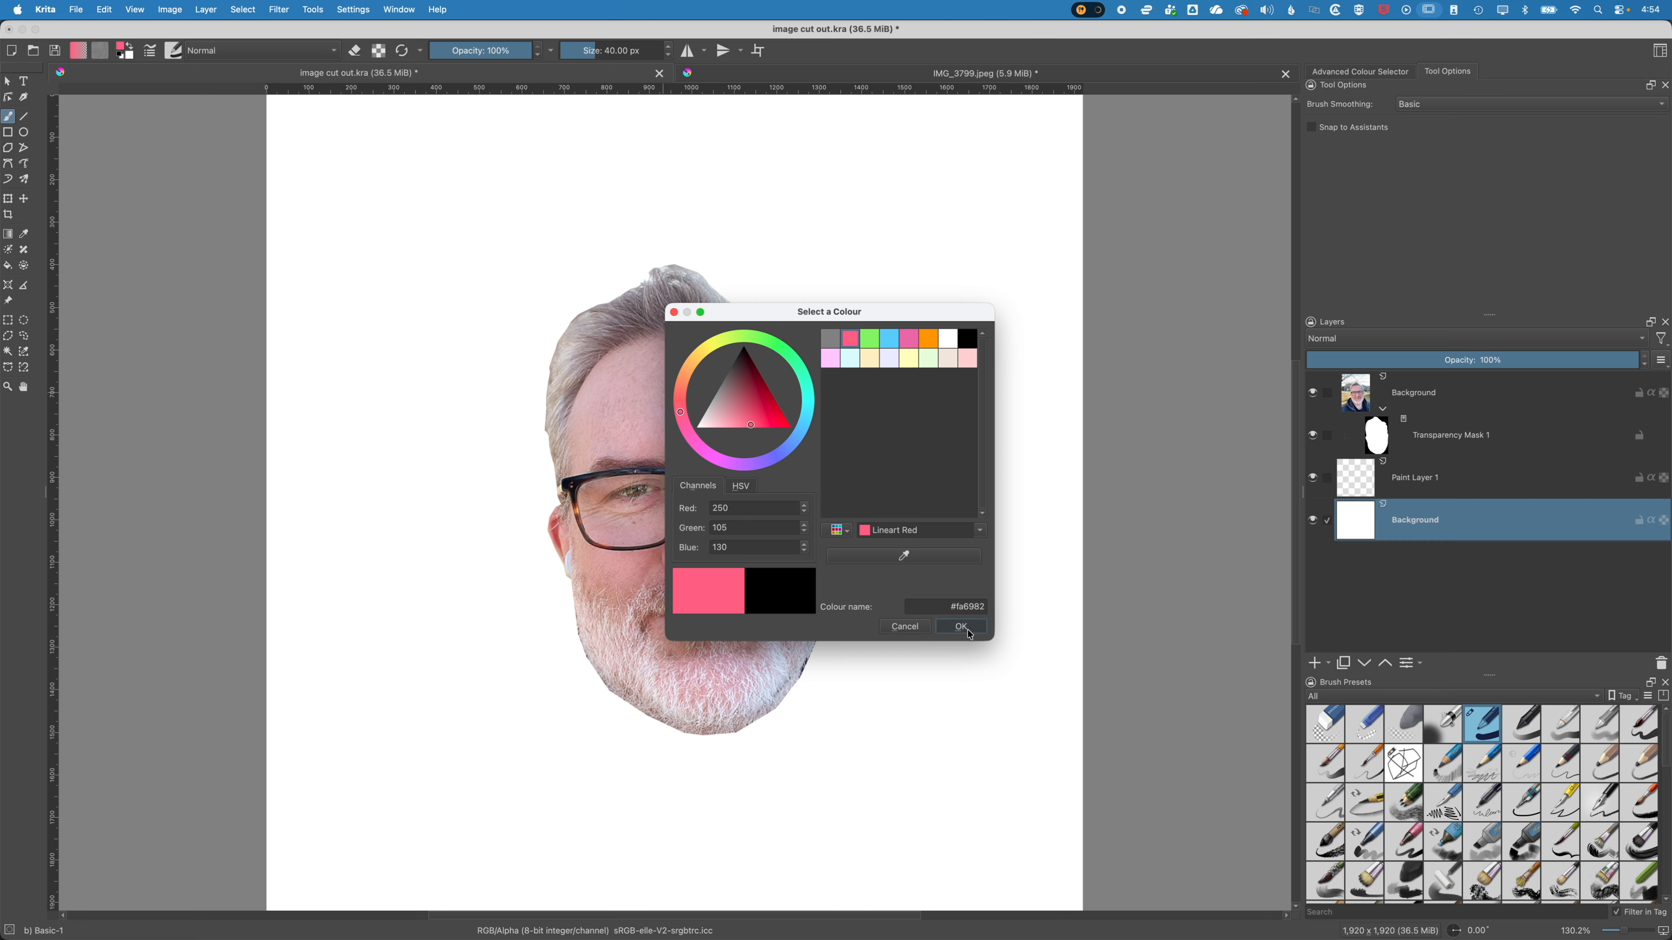
pyautogui.click(105, 9)
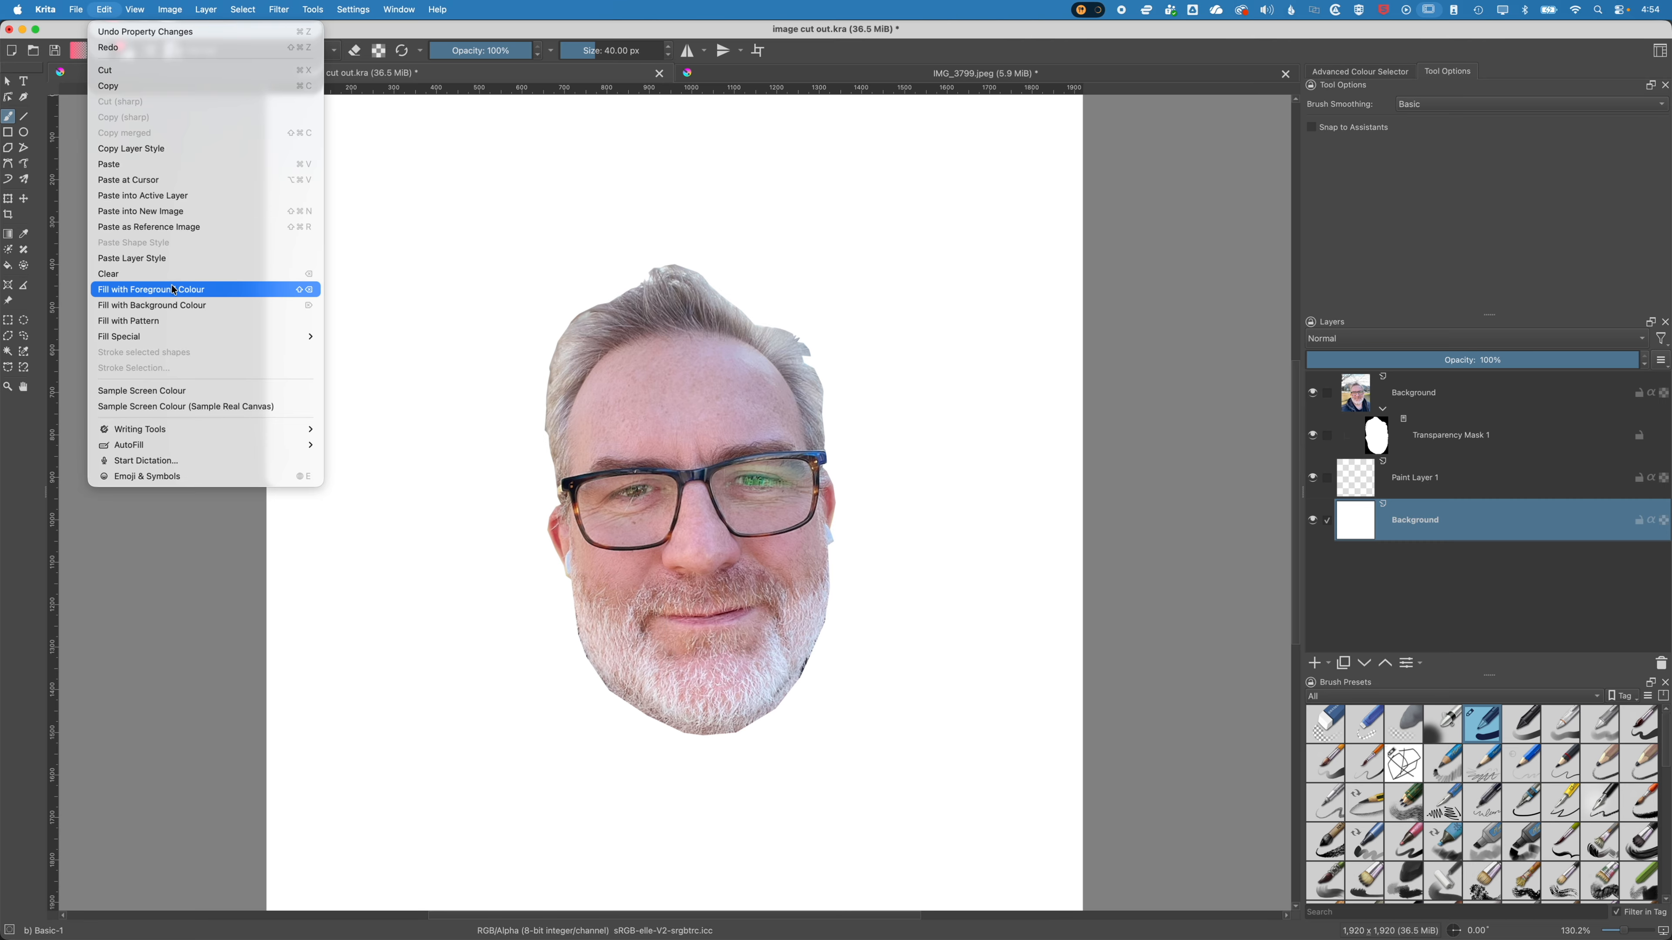
pyautogui.click(196, 293)
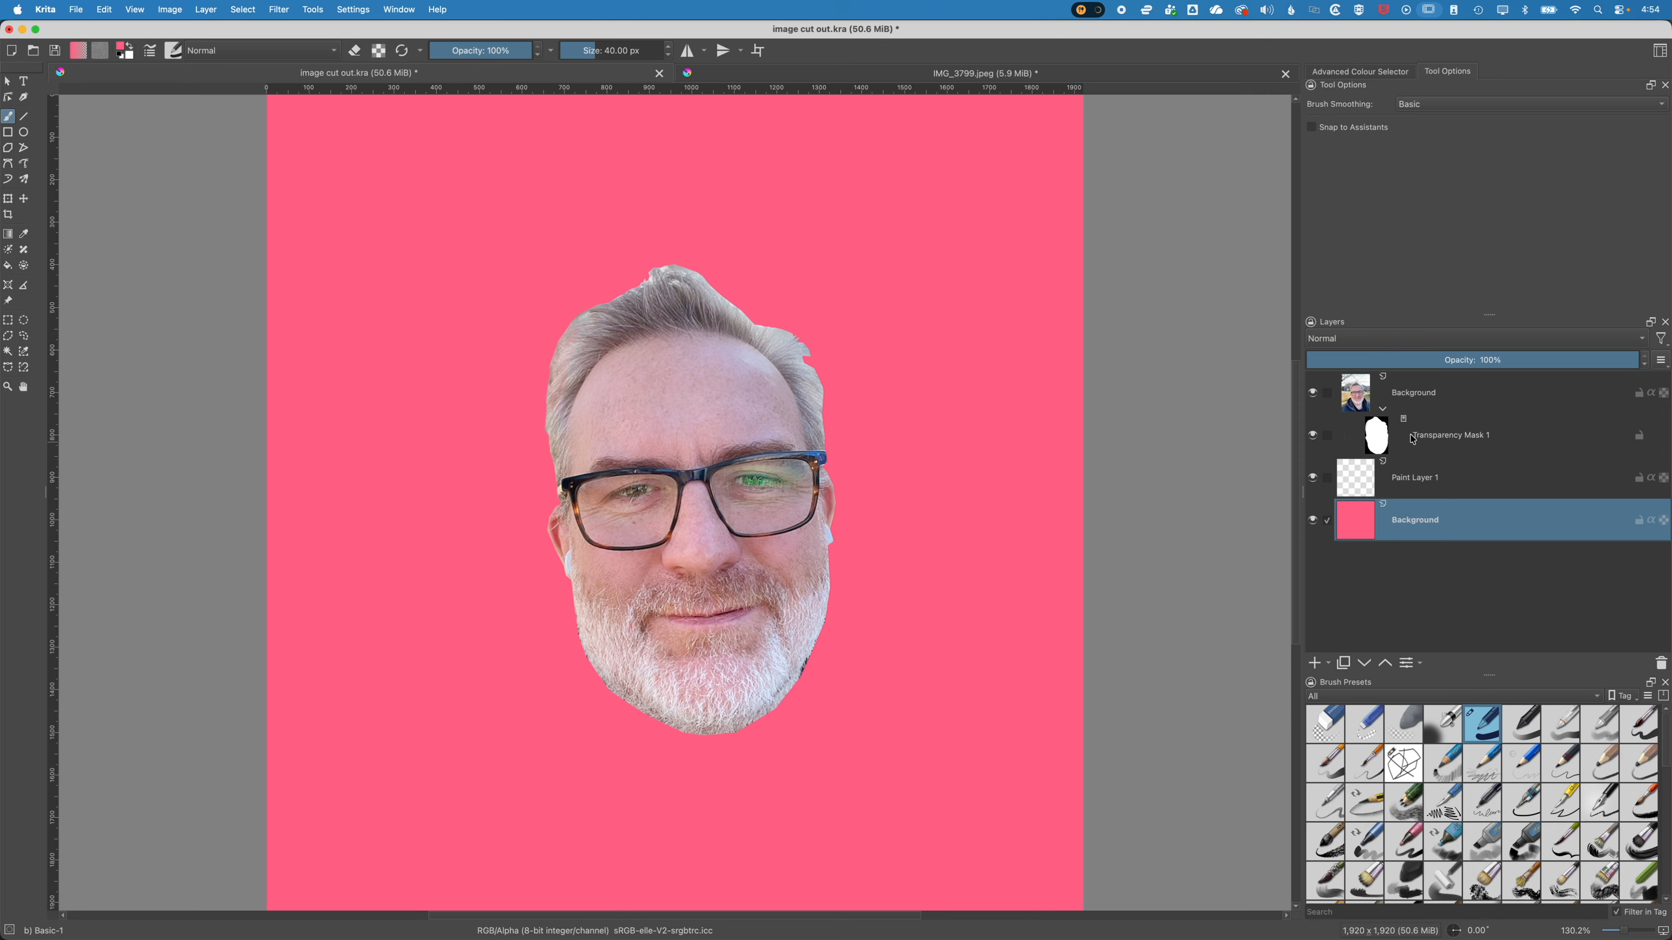
# - Paint black on Transparency Mask 1 with a 7 px brush to trim the jagged hair edge beside the forehead
pyautogui.click(1383, 436)
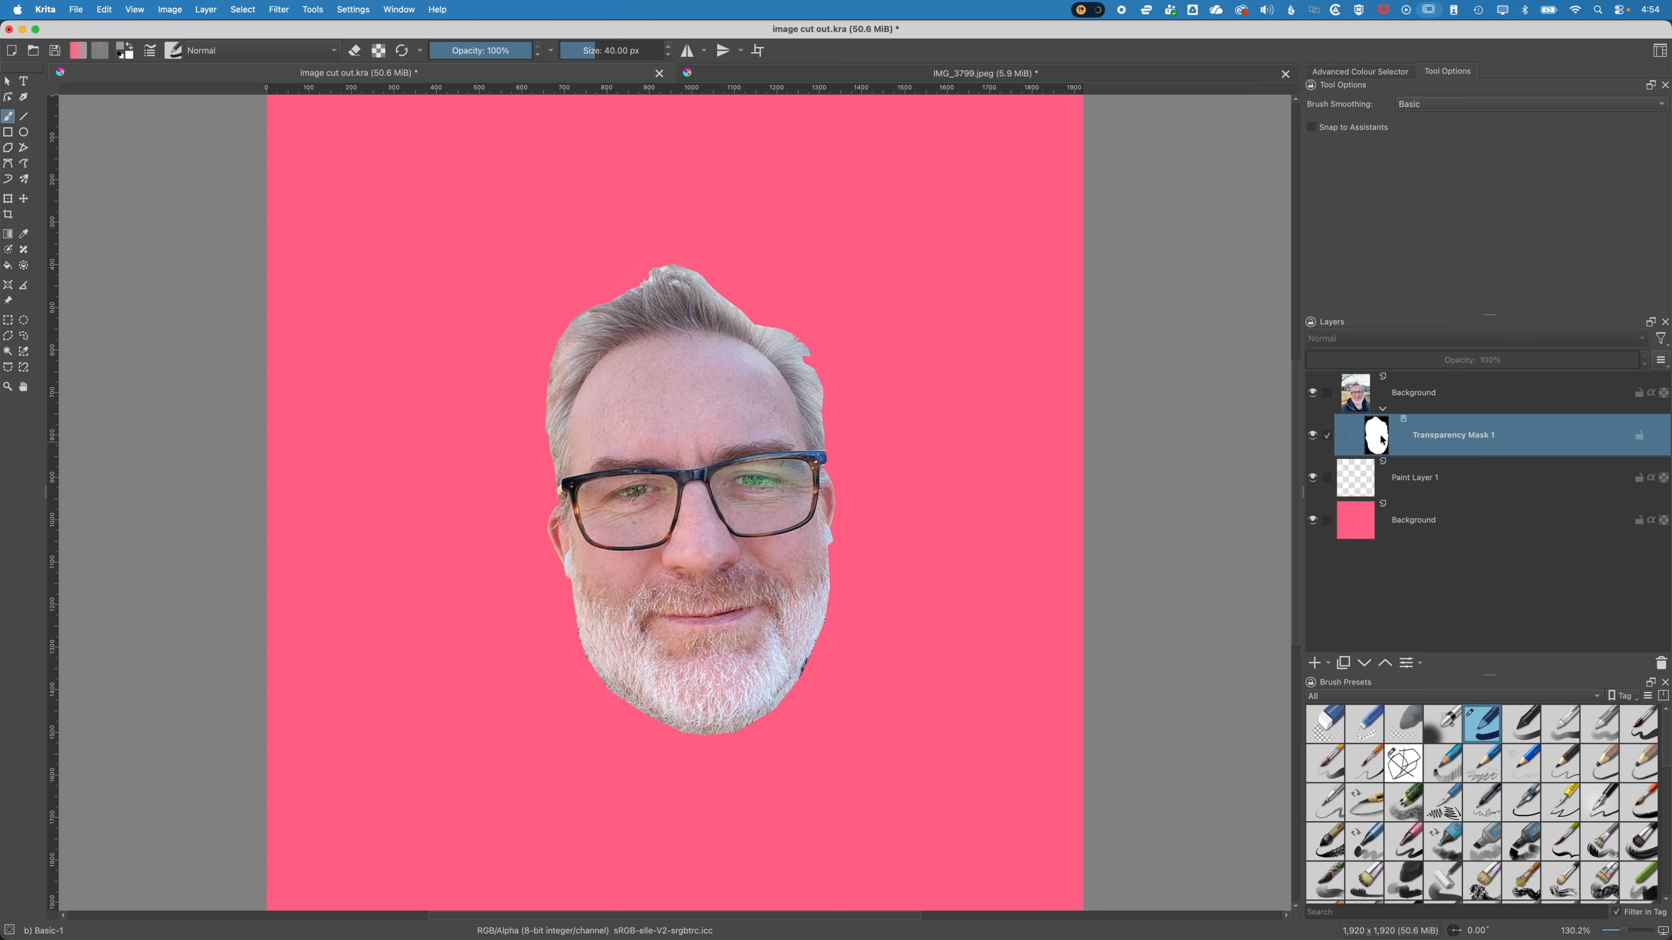
pyautogui.press('super+plus')
pyautogui.press('super+plus')
pyautogui.press('super+plus')
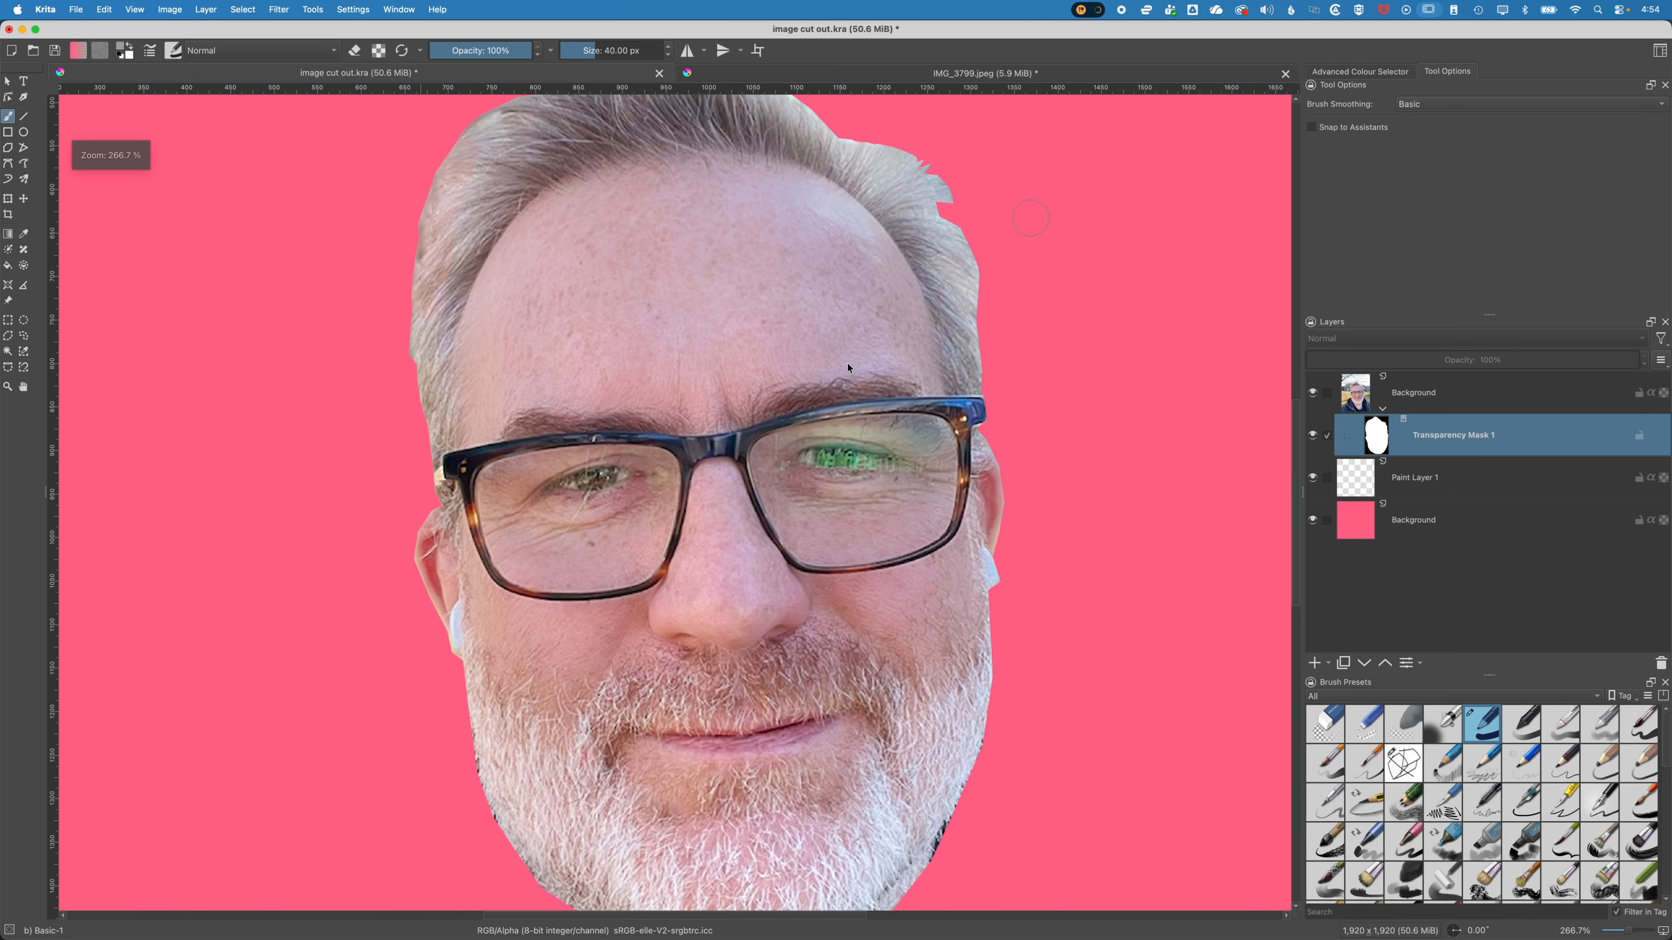
pyautogui.press('super+plus')
pyautogui.moveTo(941, 255); pyautogui.dragTo(624, 695)
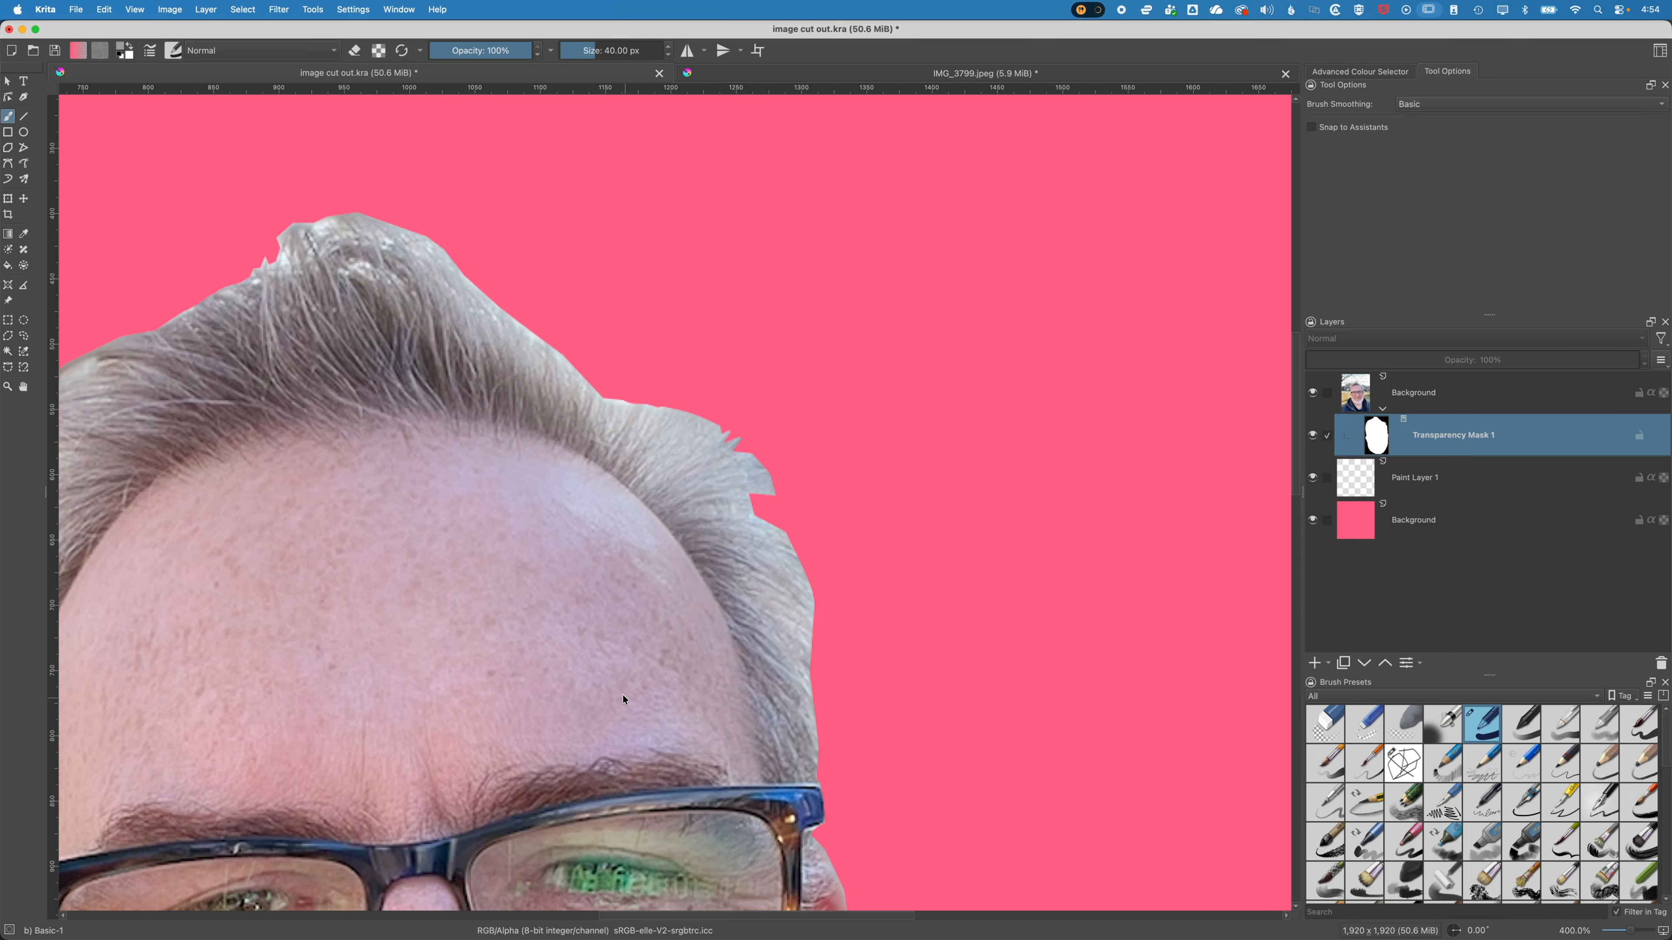
pyautogui.click(119, 55)
pyautogui.press('[')
pyautogui.press('[')
pyautogui.press('[')
pyautogui.press('[')
pyautogui.press('[')
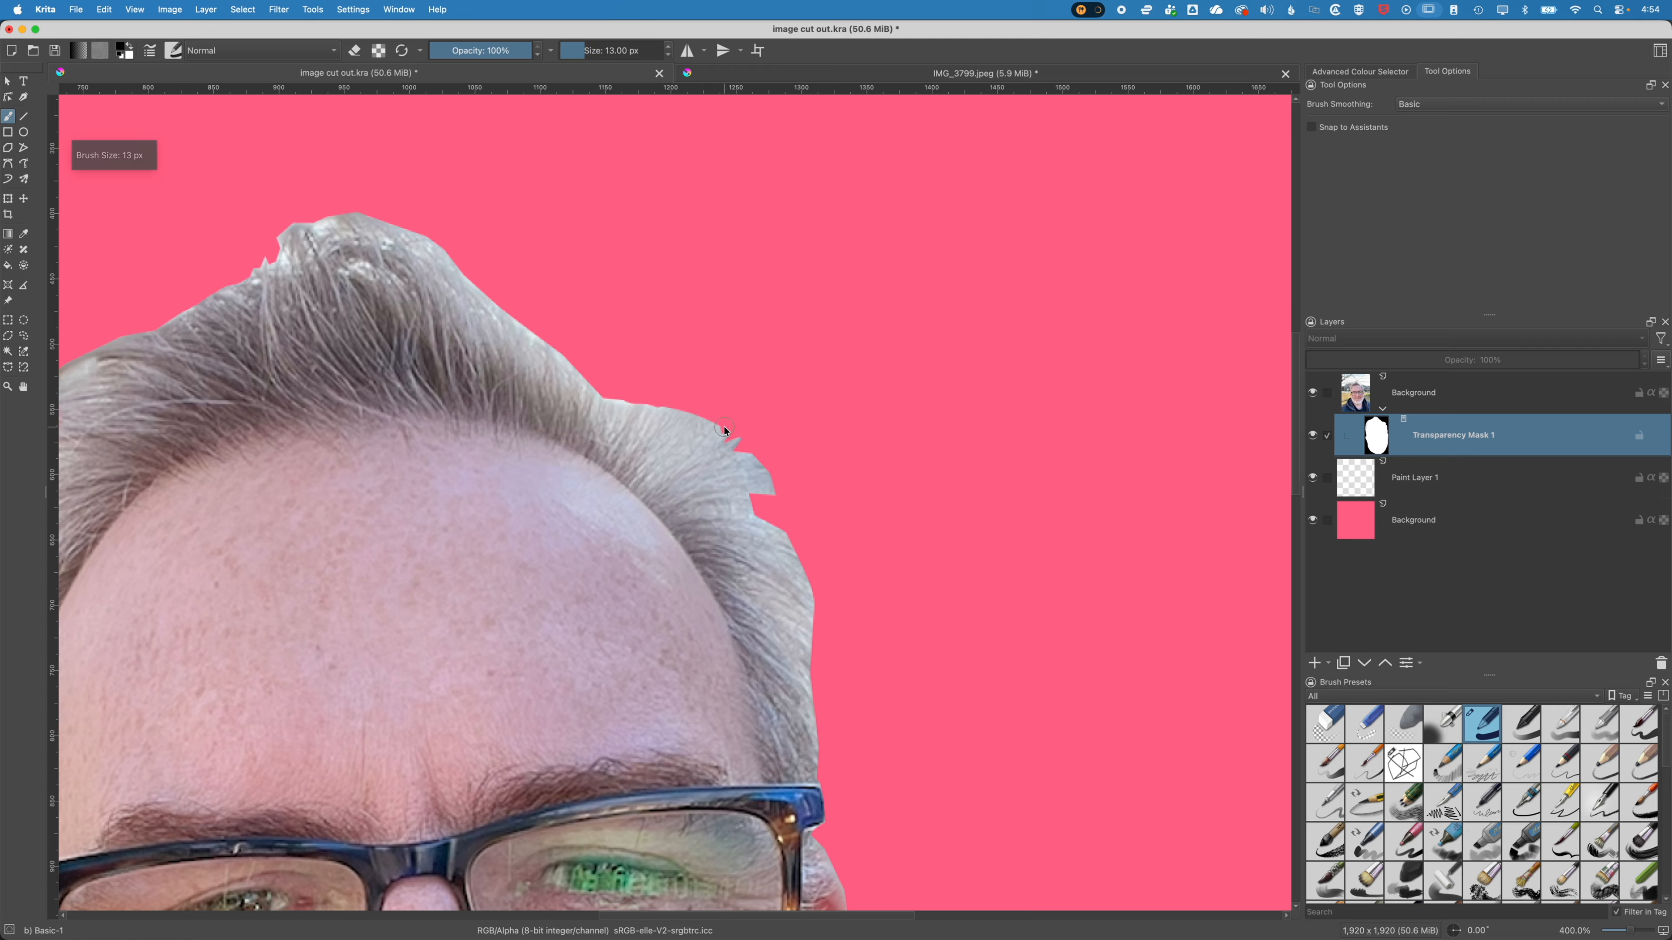
pyautogui.press('[')
pyautogui.press('[')
pyautogui.press('[')
pyautogui.press('+')
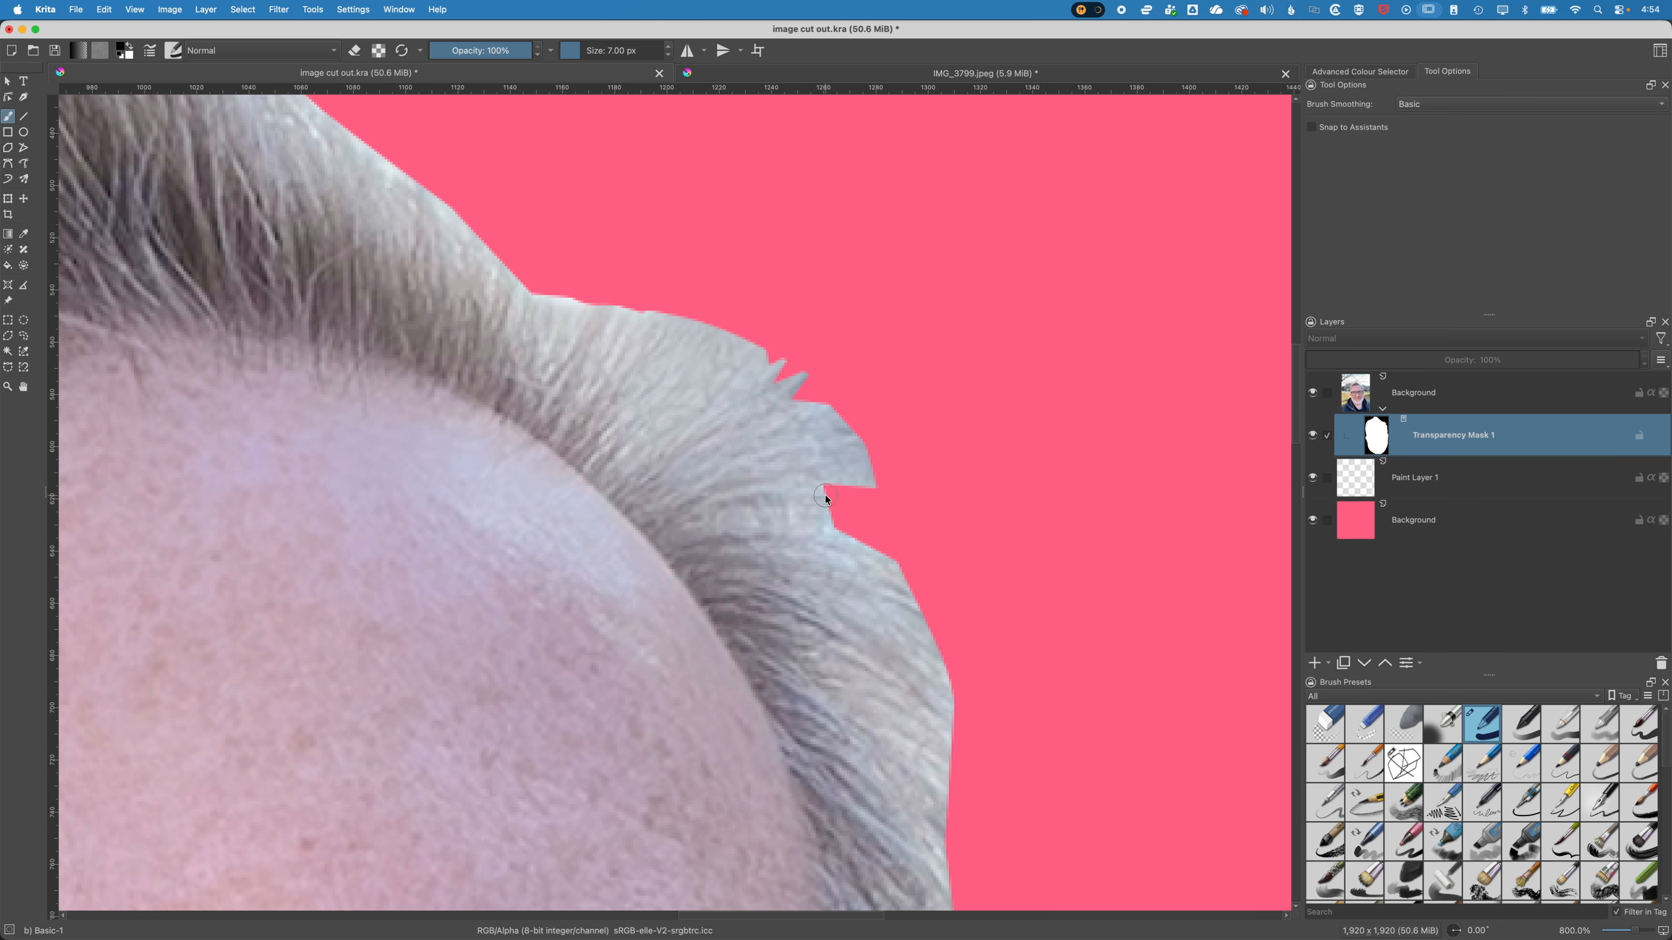
pyautogui.moveTo(842, 492); pyautogui.dragTo(888, 493)
pyautogui.moveTo(545, 283); pyautogui.dragTo(558, 283)
# - Hide the white background specks showing through the hair at the crown with 2 px black dabs on the mask
pyautogui.press('[')
pyautogui.press('[')
pyautogui.press('[')
pyautogui.press('[')
pyautogui.press('[')
pyautogui.moveTo(604, 322); pyautogui.dragTo(1060, 847)
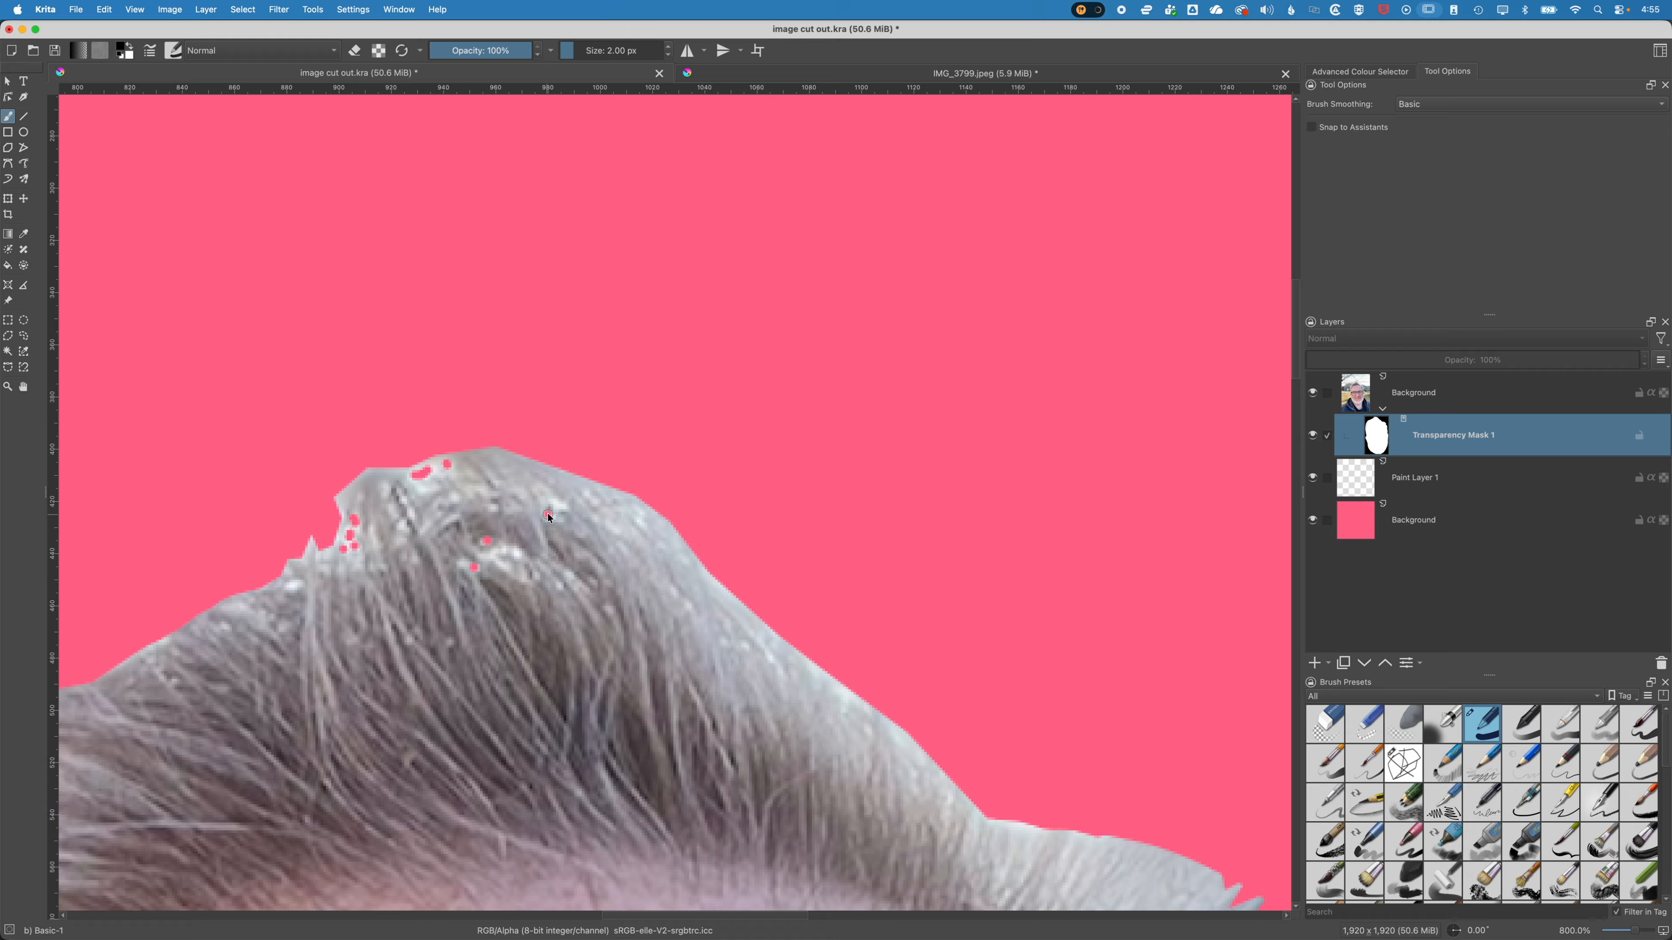
pyautogui.click(294, 588)
# - Mask out the leftover background just below the glasses' outer corner near the ear with a 12 px black brush
pyautogui.moveTo(239, 693)
pyautogui.mouseDown()
pyautogui.moveTo(574, 581)
pyautogui.moveTo(726, 552)
pyautogui.mouseUp()
pyautogui.press(']')
pyautogui.press(']')
pyautogui.press(']')
pyautogui.press(']')
pyautogui.press(']')
pyautogui.press(']')
pyautogui.press(']')
pyautogui.press(']')
pyautogui.press(']')
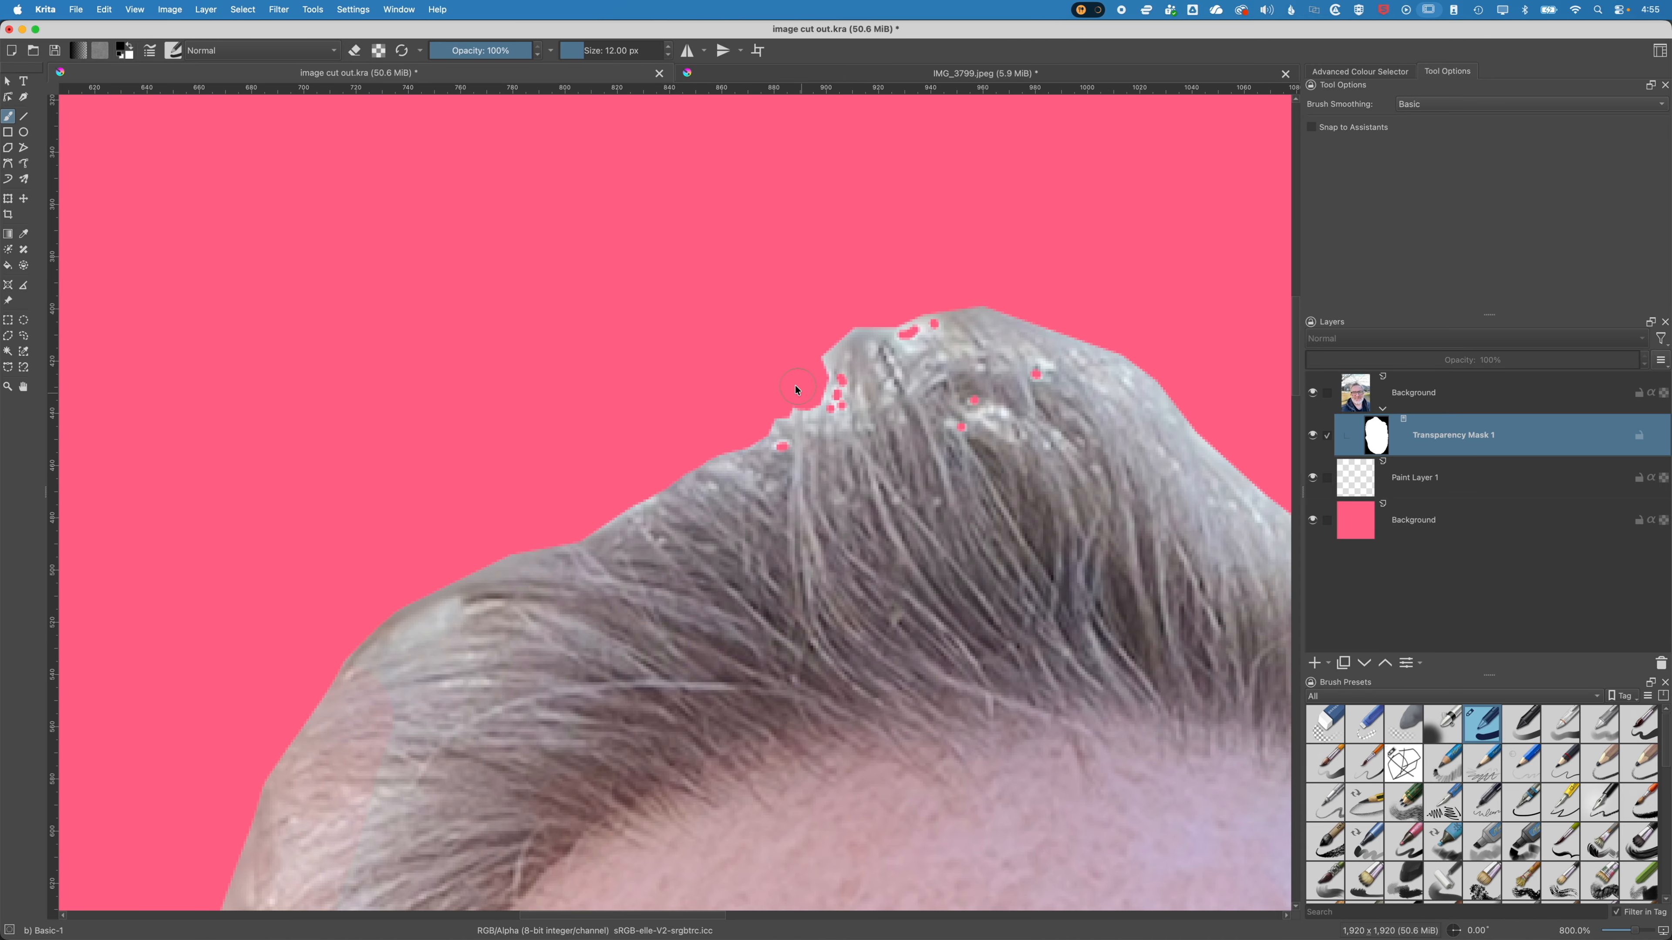
pyautogui.hscroll(10, 794, 400)
pyautogui.scroll(-3, 793, 400)
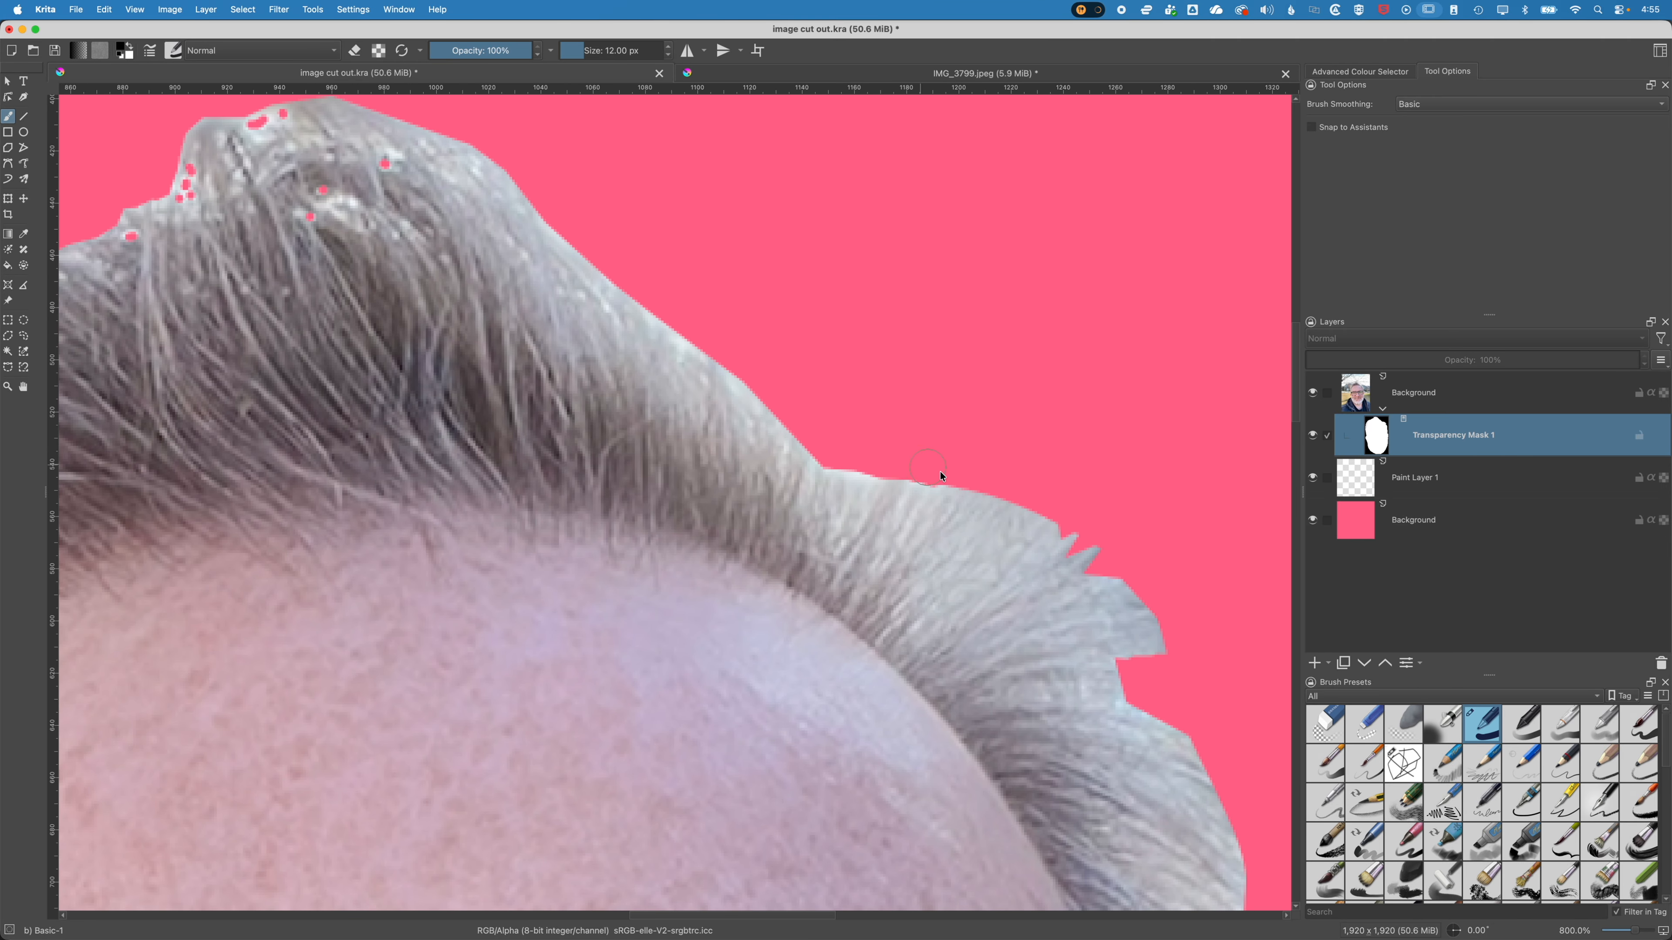
pyautogui.moveTo(1170, 711); pyautogui.dragTo(814, 235)
pyautogui.moveTo(925, 757); pyautogui.dragTo(847, 380)
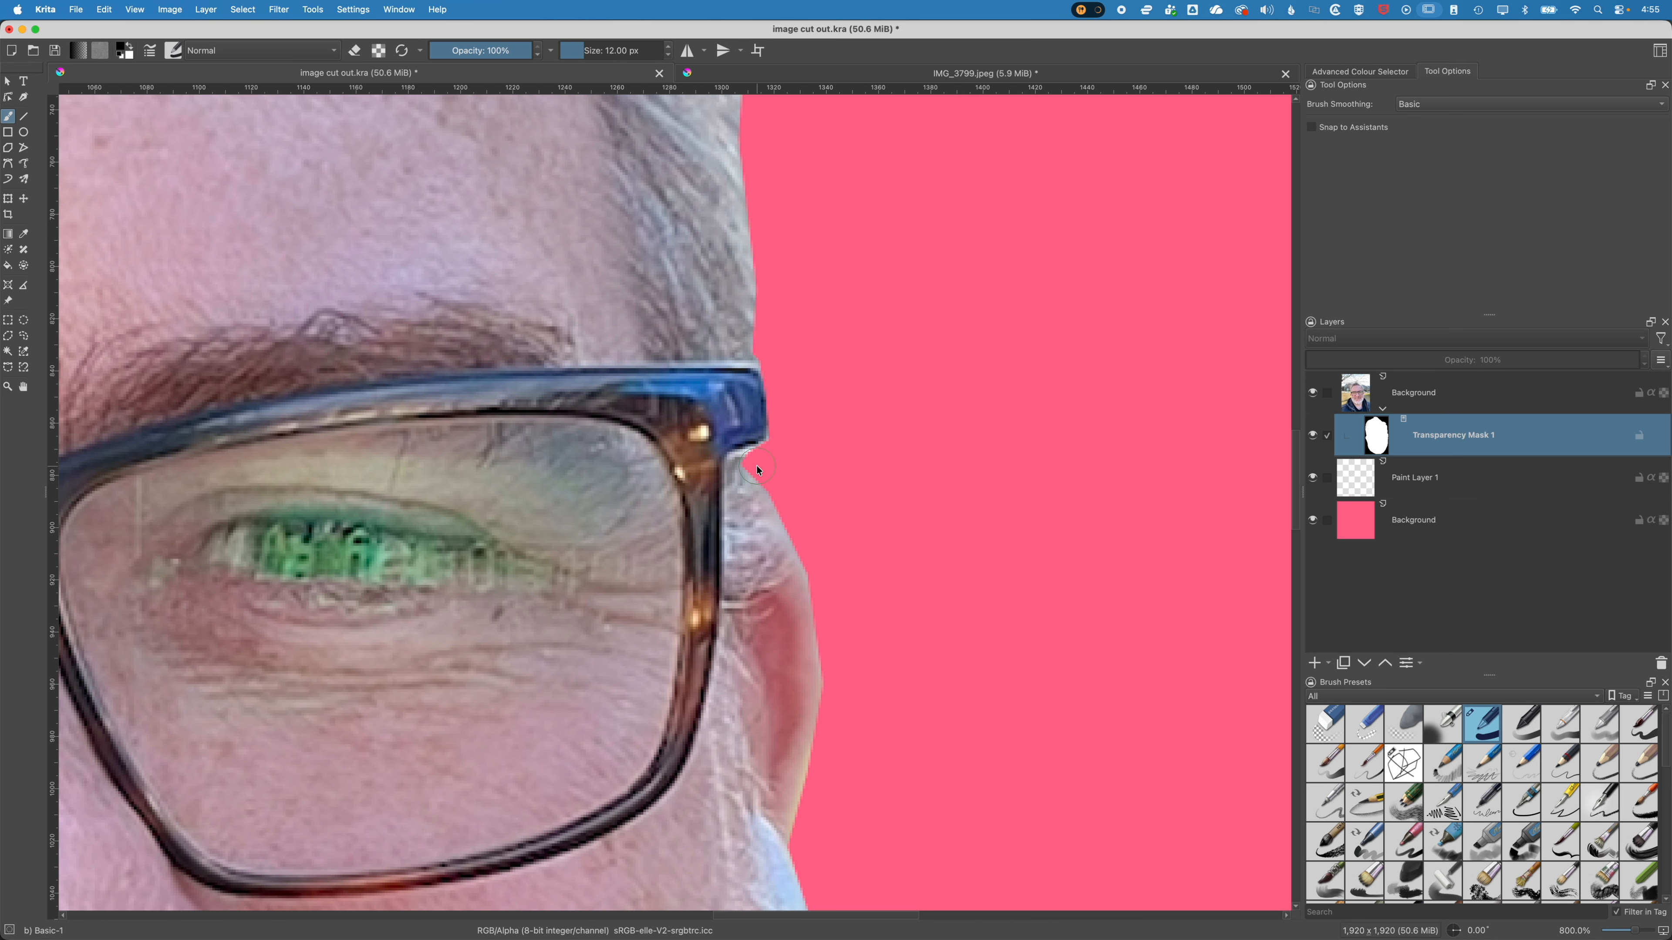
pyautogui.click(758, 486)
# - Paint out the dark patch along the lower beard edge on the same side of the face
pyautogui.moveTo(870, 631); pyautogui.dragTo(897, 219)
pyautogui.moveTo(868, 700); pyautogui.dragTo(892, 272)
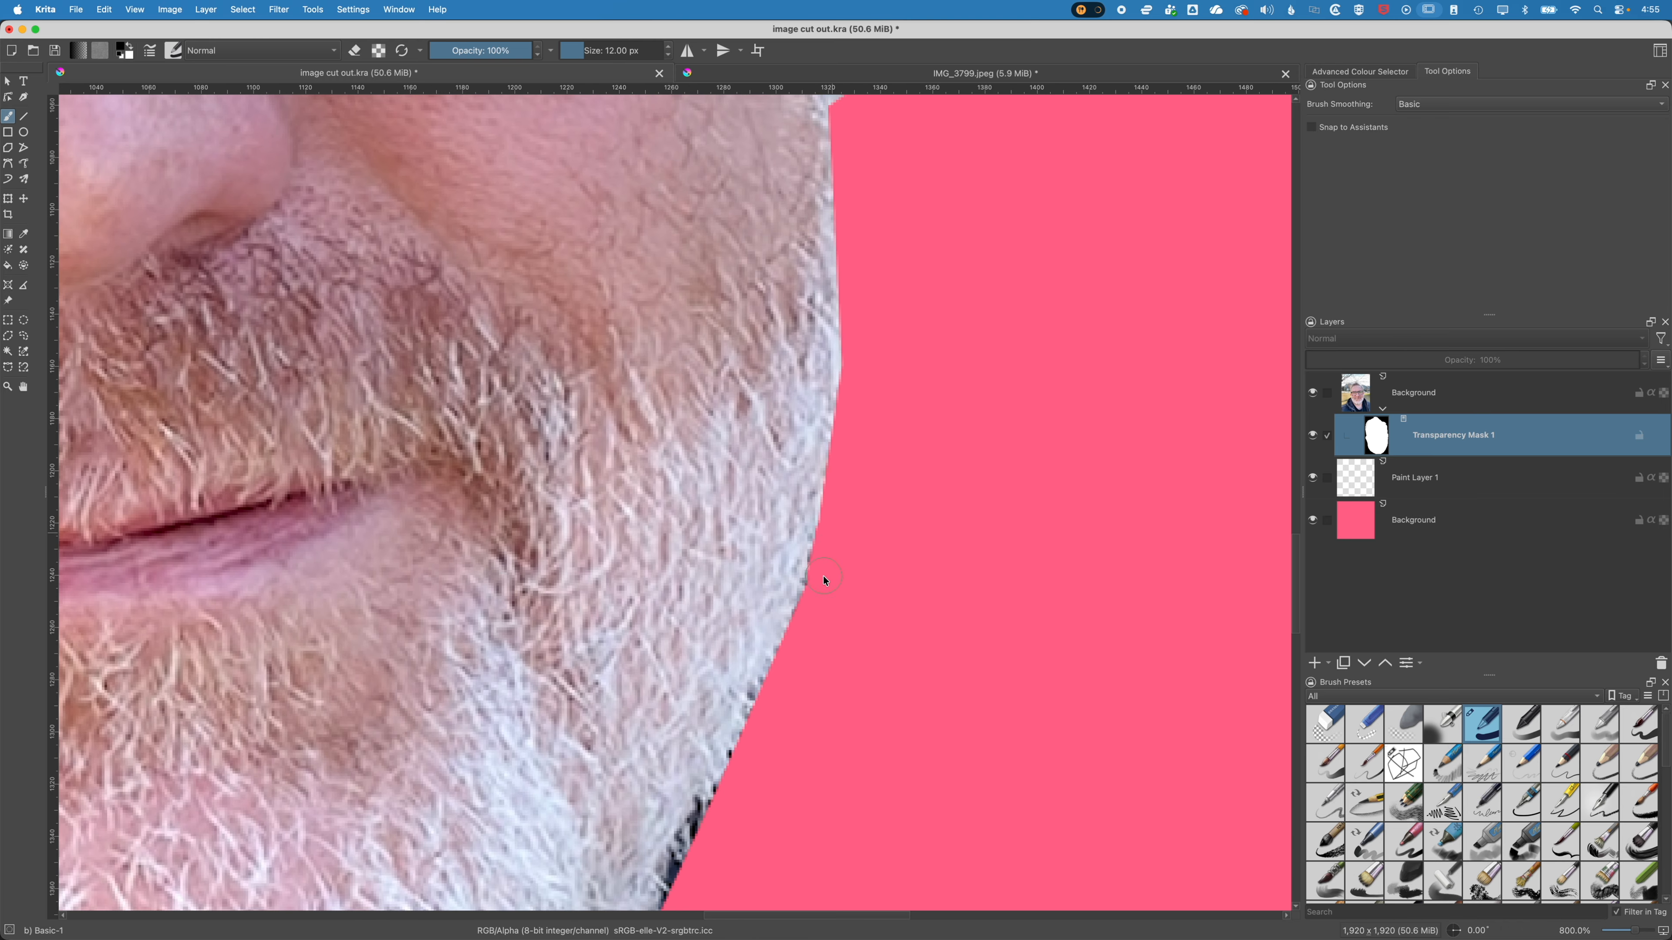
pyautogui.moveTo(811, 619); pyautogui.dragTo(935, 243)
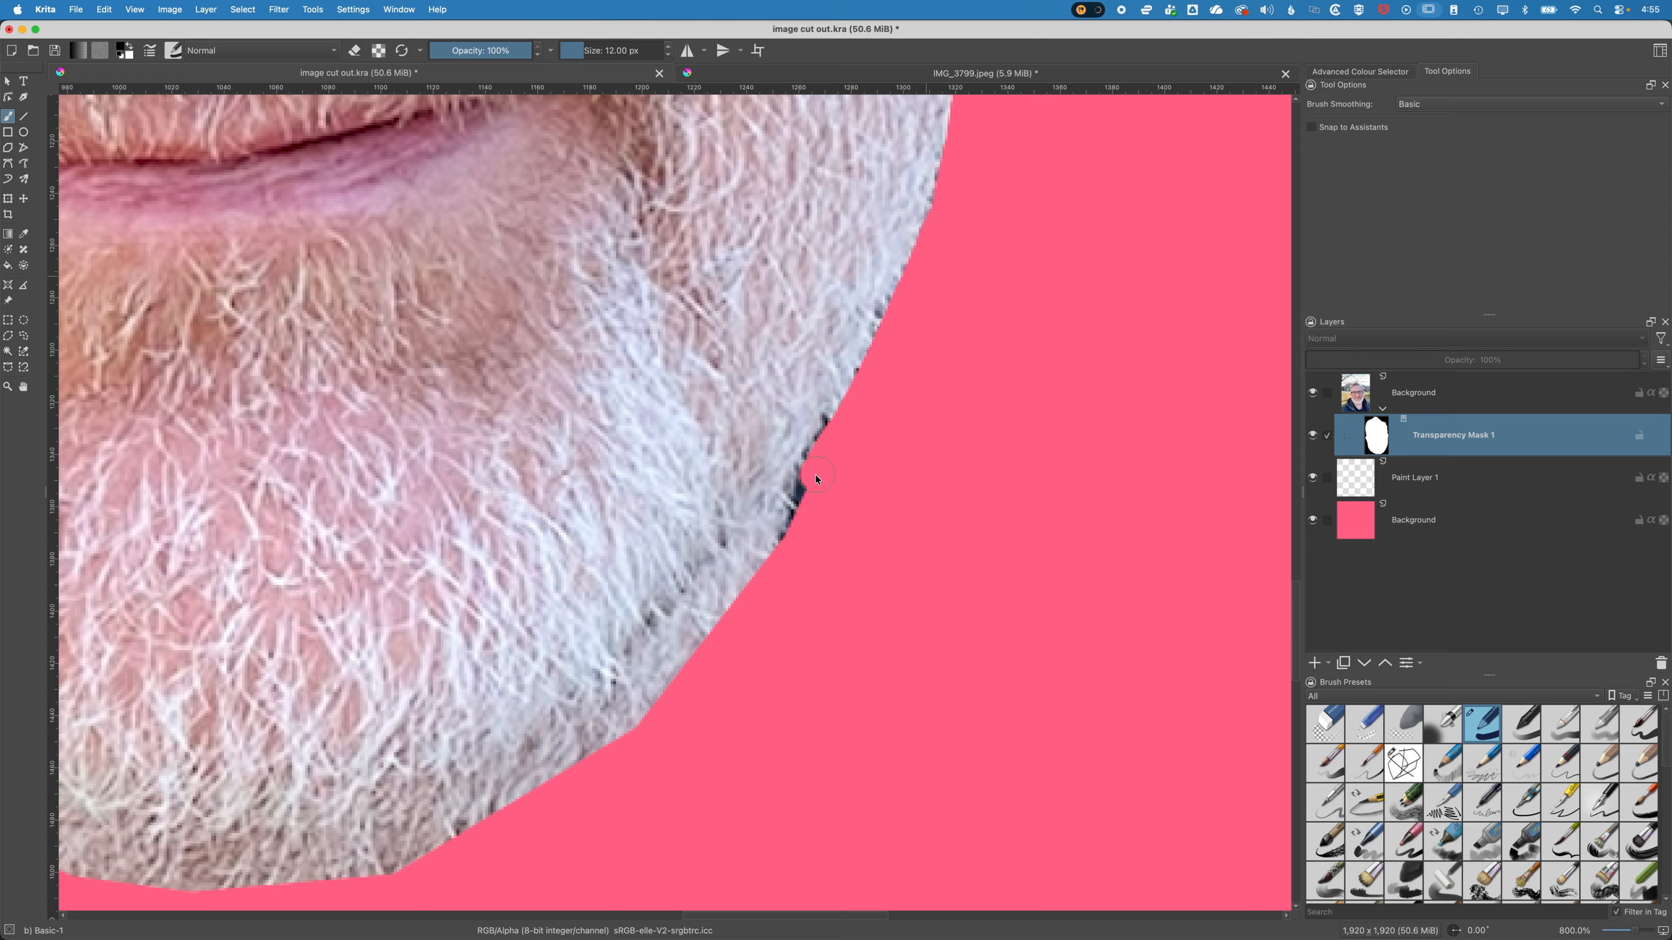
pyautogui.moveTo(808, 535); pyautogui.dragTo(802, 497)
# - Clean up the remaining dark fringe just above the trimmed beard patch with a 3 px black brush
pyautogui.press('[')
pyautogui.press('[')
pyautogui.press('[')
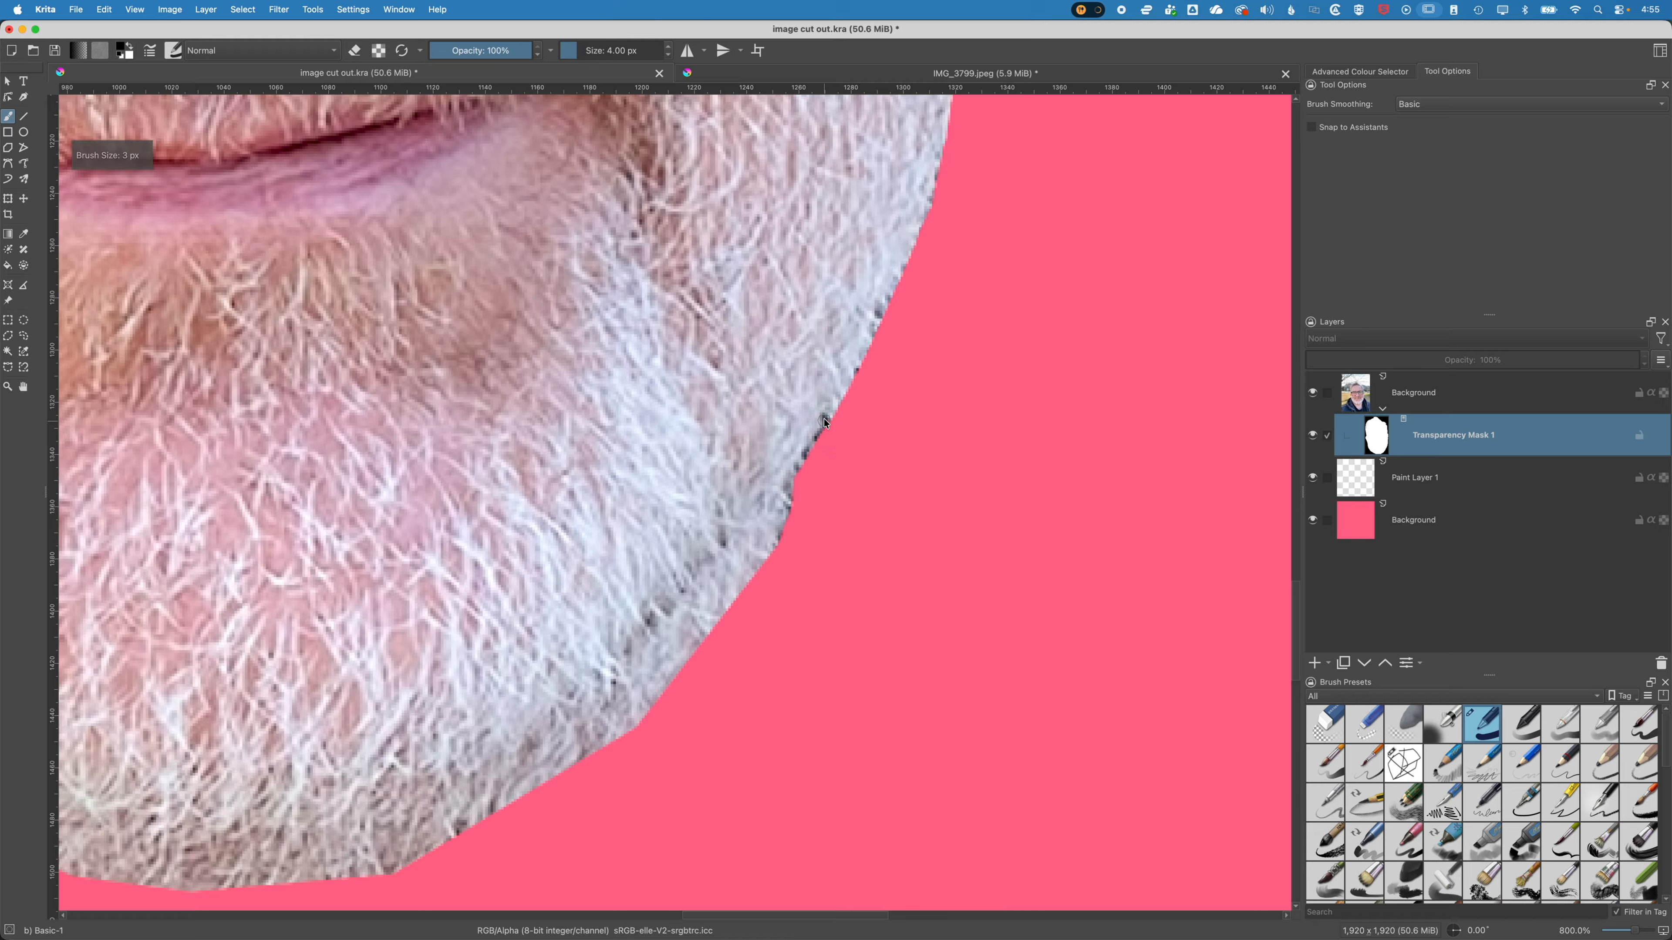
pyautogui.moveTo(824, 415); pyautogui.dragTo(806, 455)
# - Trim the background fringe along the beard edge on the opposite side of the face with a 2 px black brush
pyautogui.press('[')
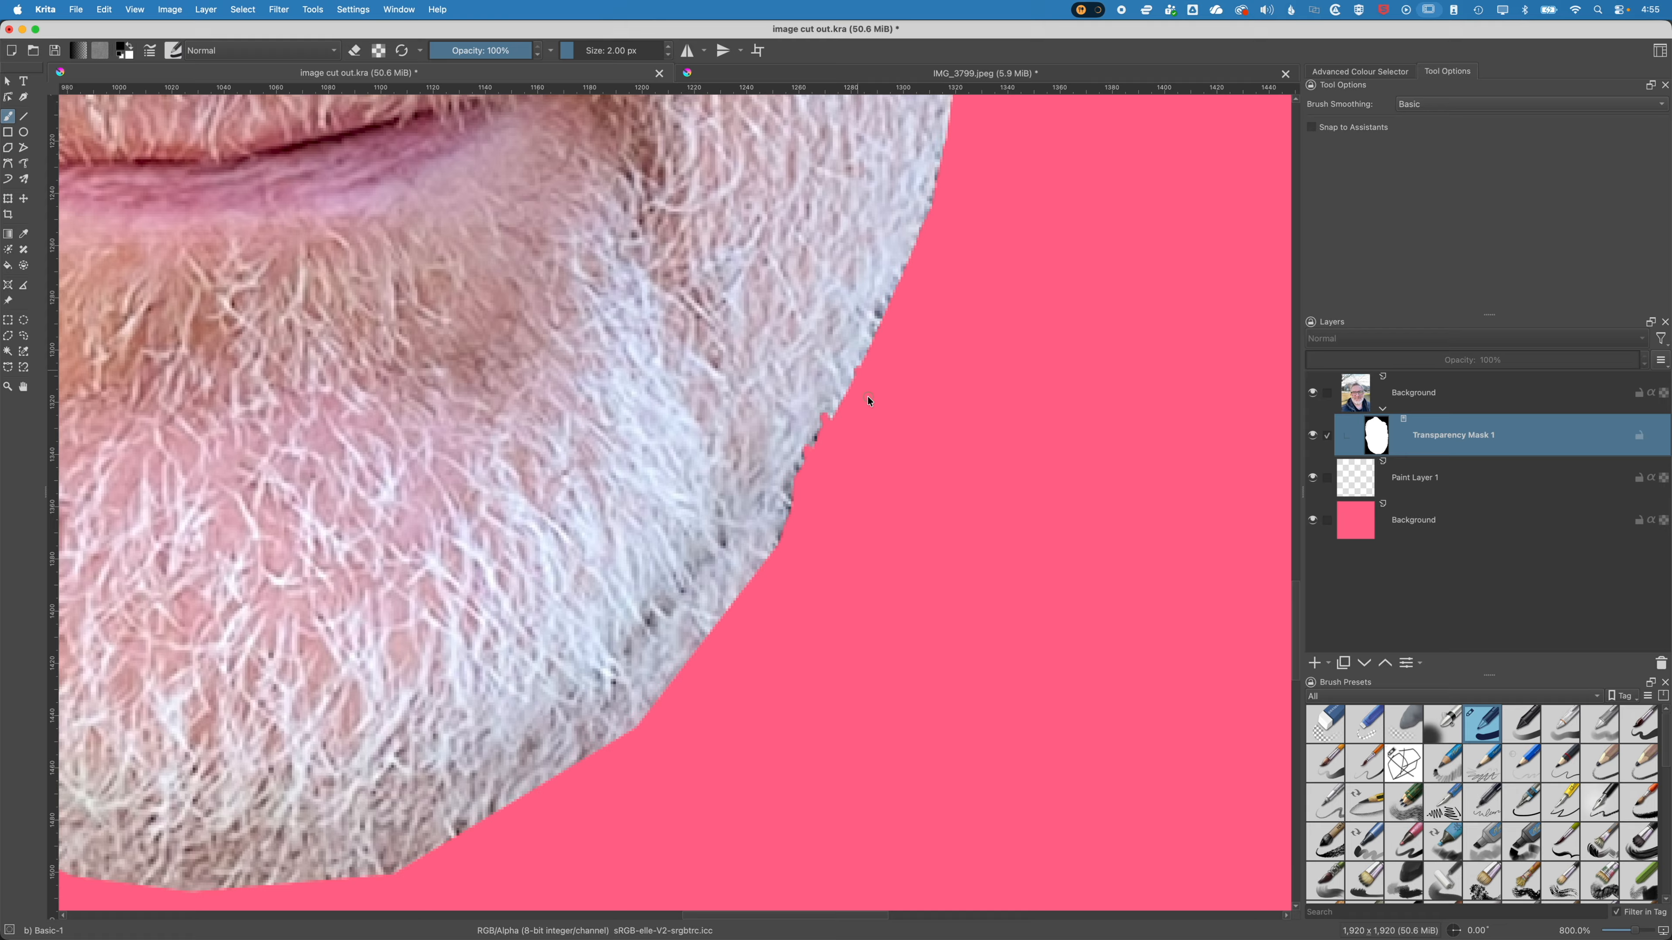
pyautogui.moveTo(739, 647); pyautogui.dragTo(992, 234)
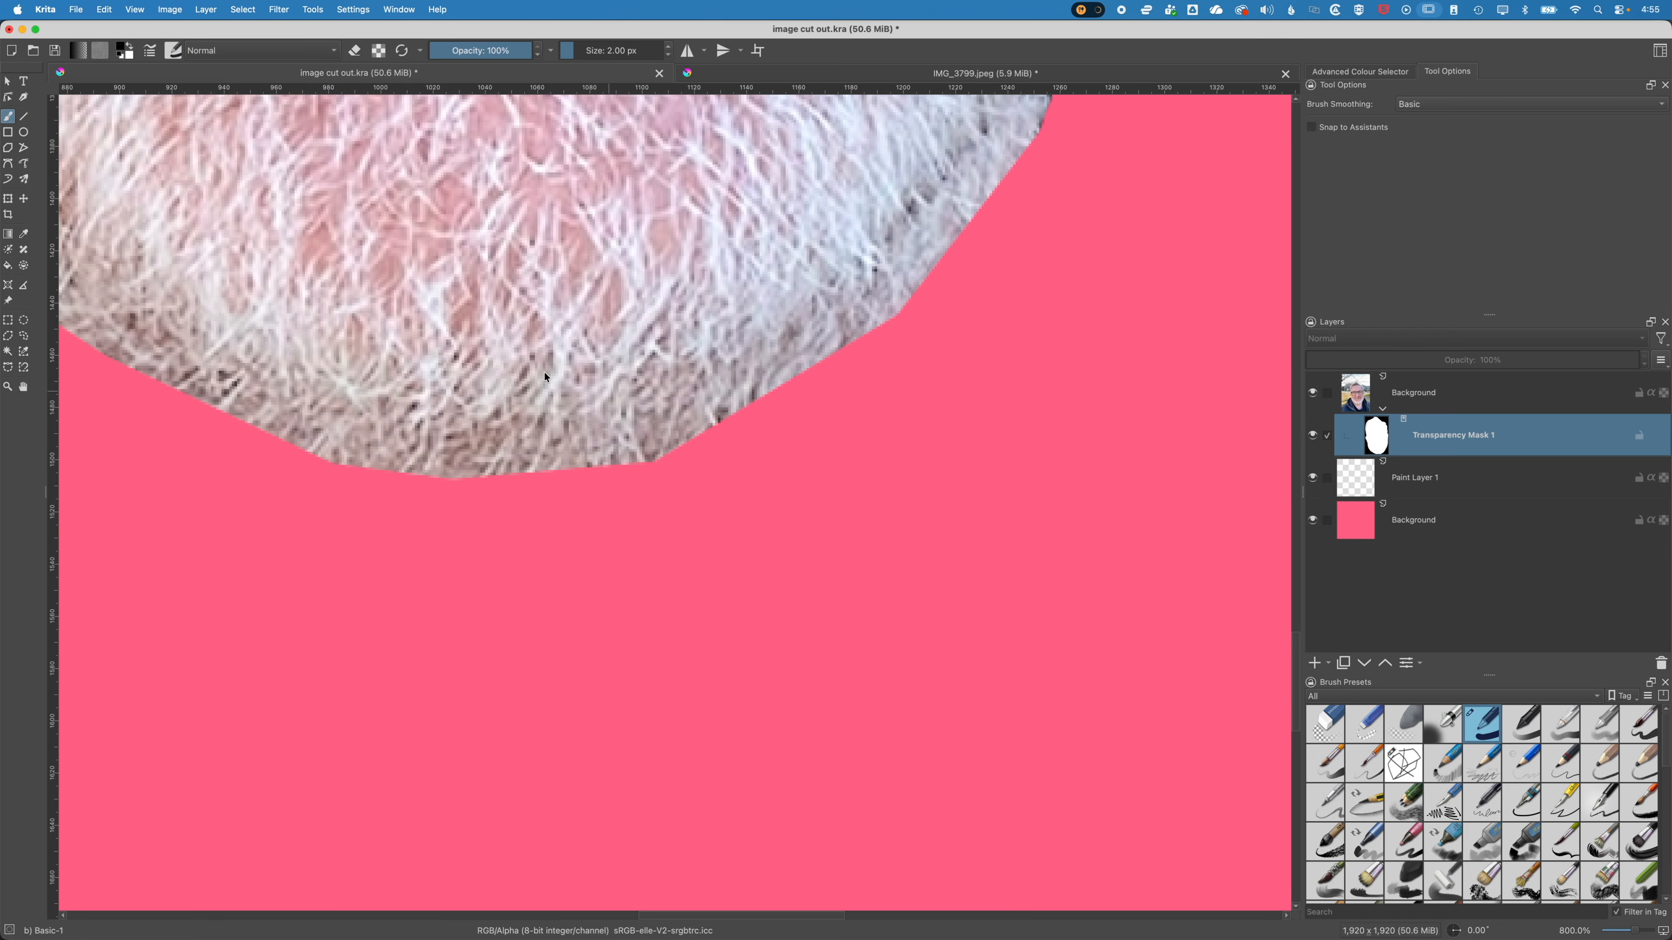
pyautogui.moveTo(198, 164); pyautogui.dragTo(896, 402)
pyautogui.moveTo(629, 328); pyautogui.dragTo(786, 611)
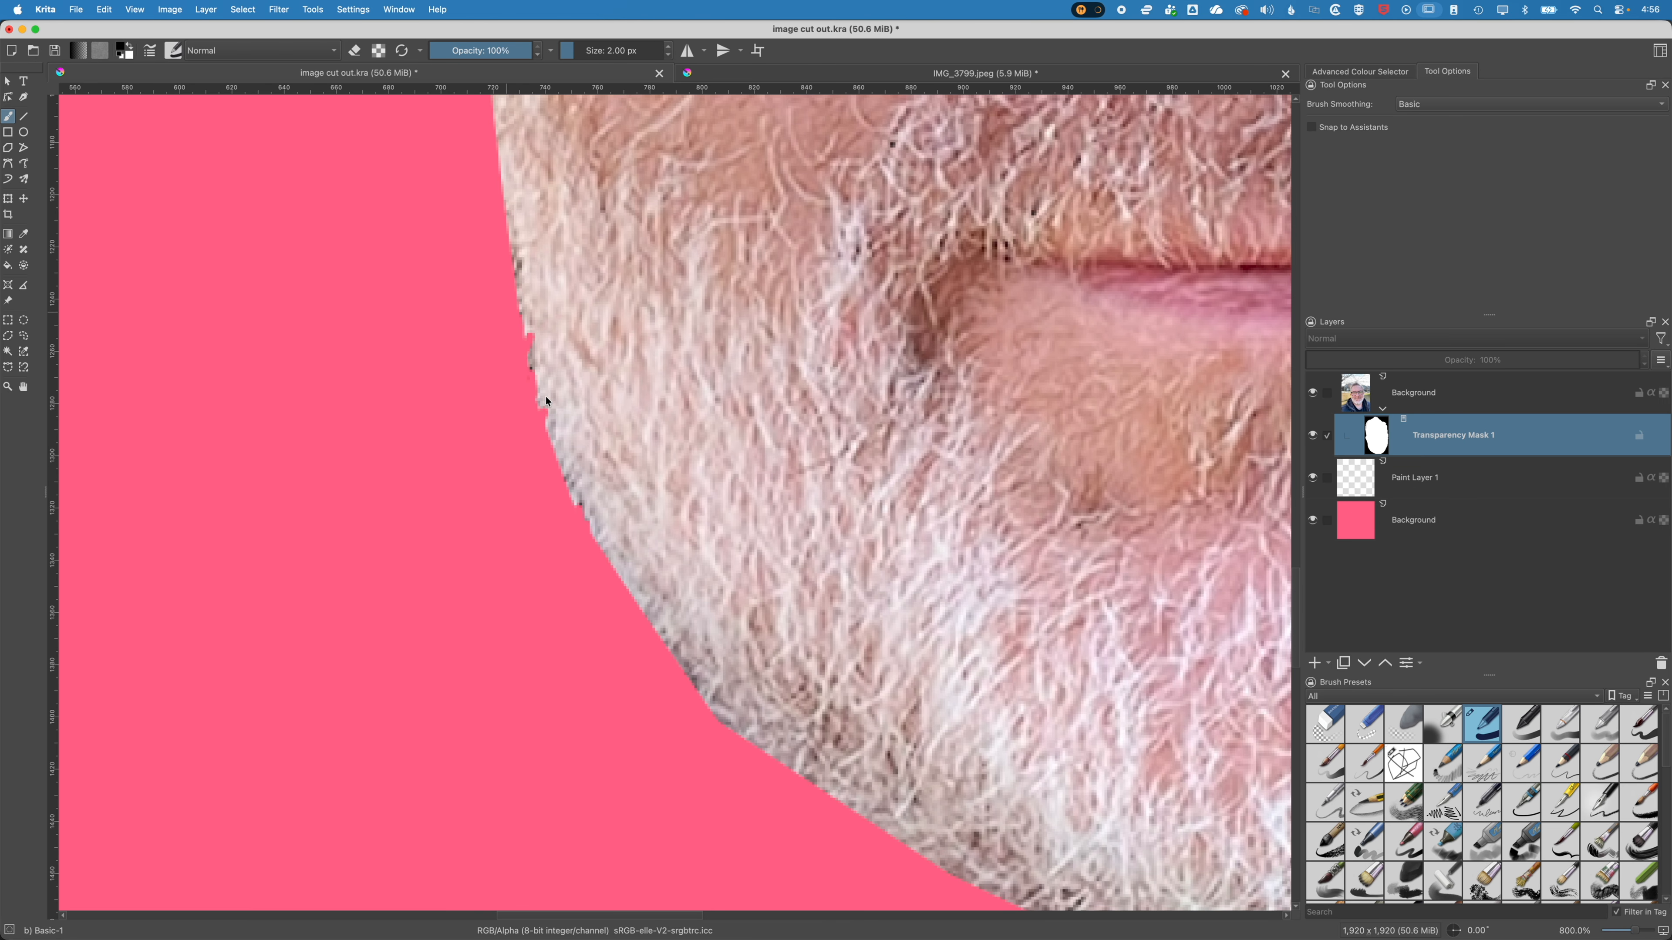
pyautogui.moveTo(513, 458); pyautogui.dragTo(525, 493)
# - Paint out a patch of beard below the ear with a 20 px black brush and restore it by painting white
pyautogui.press(']')
pyautogui.press(']')
pyautogui.press(']')
pyautogui.press(']')
pyautogui.press(']')
pyautogui.press(']')
pyautogui.press(']')
pyautogui.press(']')
pyautogui.press(']')
pyautogui.press(']')
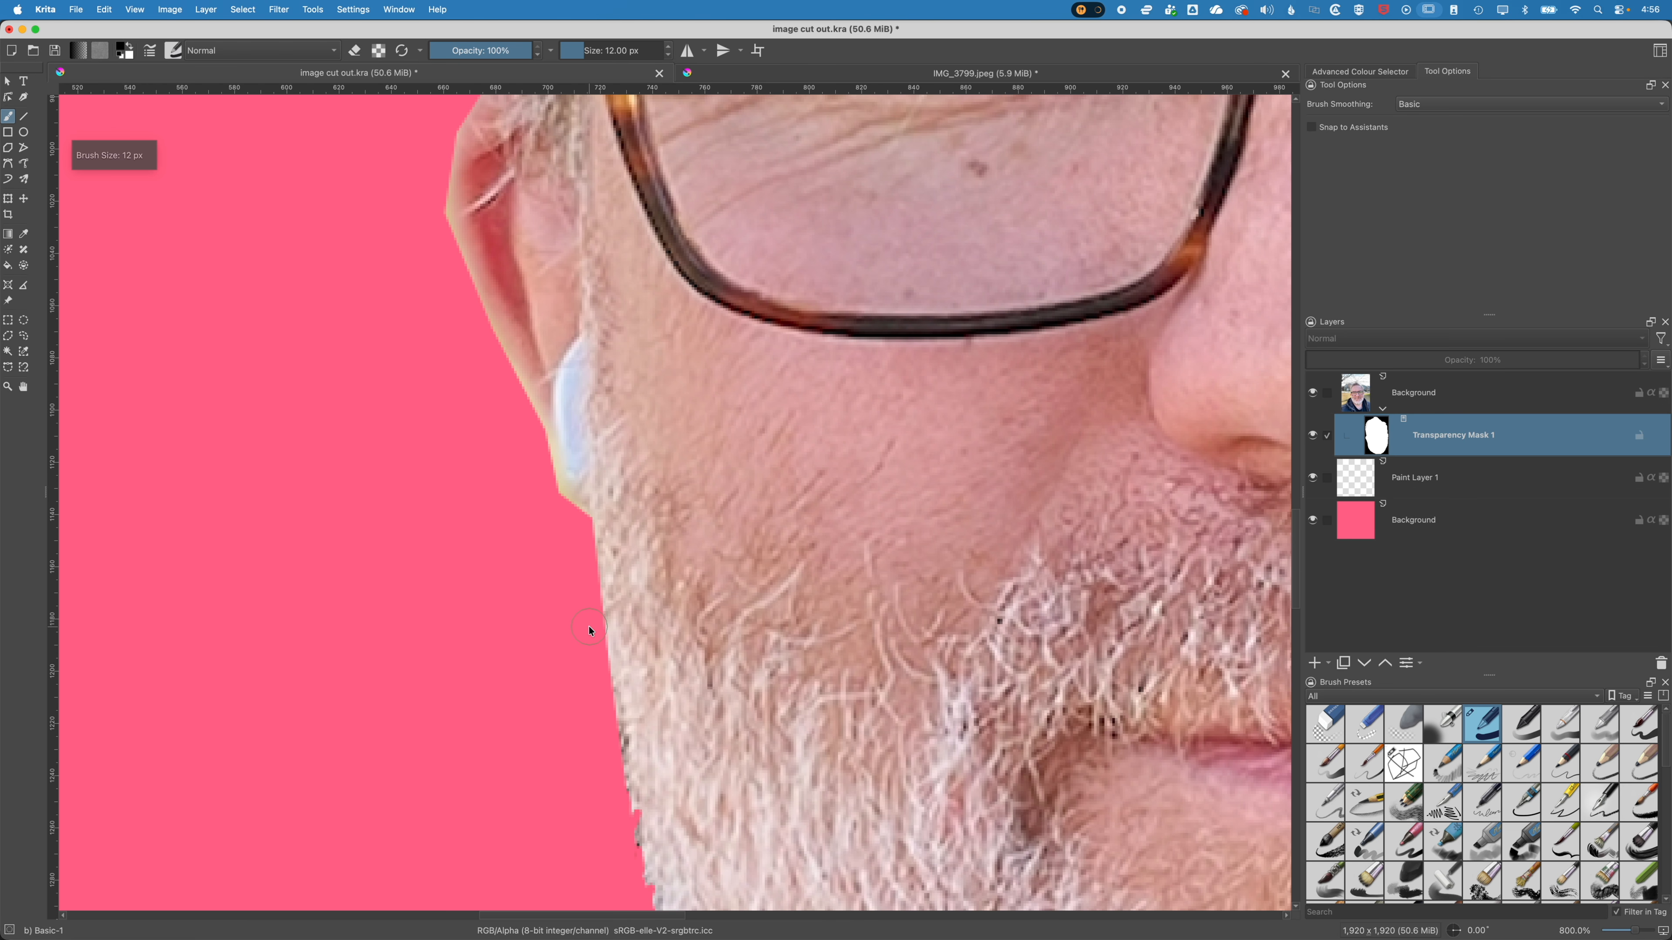
pyautogui.press(']')
pyautogui.press(']')
pyautogui.press(']')
pyautogui.press(']')
pyautogui.press(']')
pyautogui.press(']')
pyautogui.press(']')
pyautogui.press(']')
pyautogui.moveTo(590, 633); pyautogui.dragTo(642, 731)
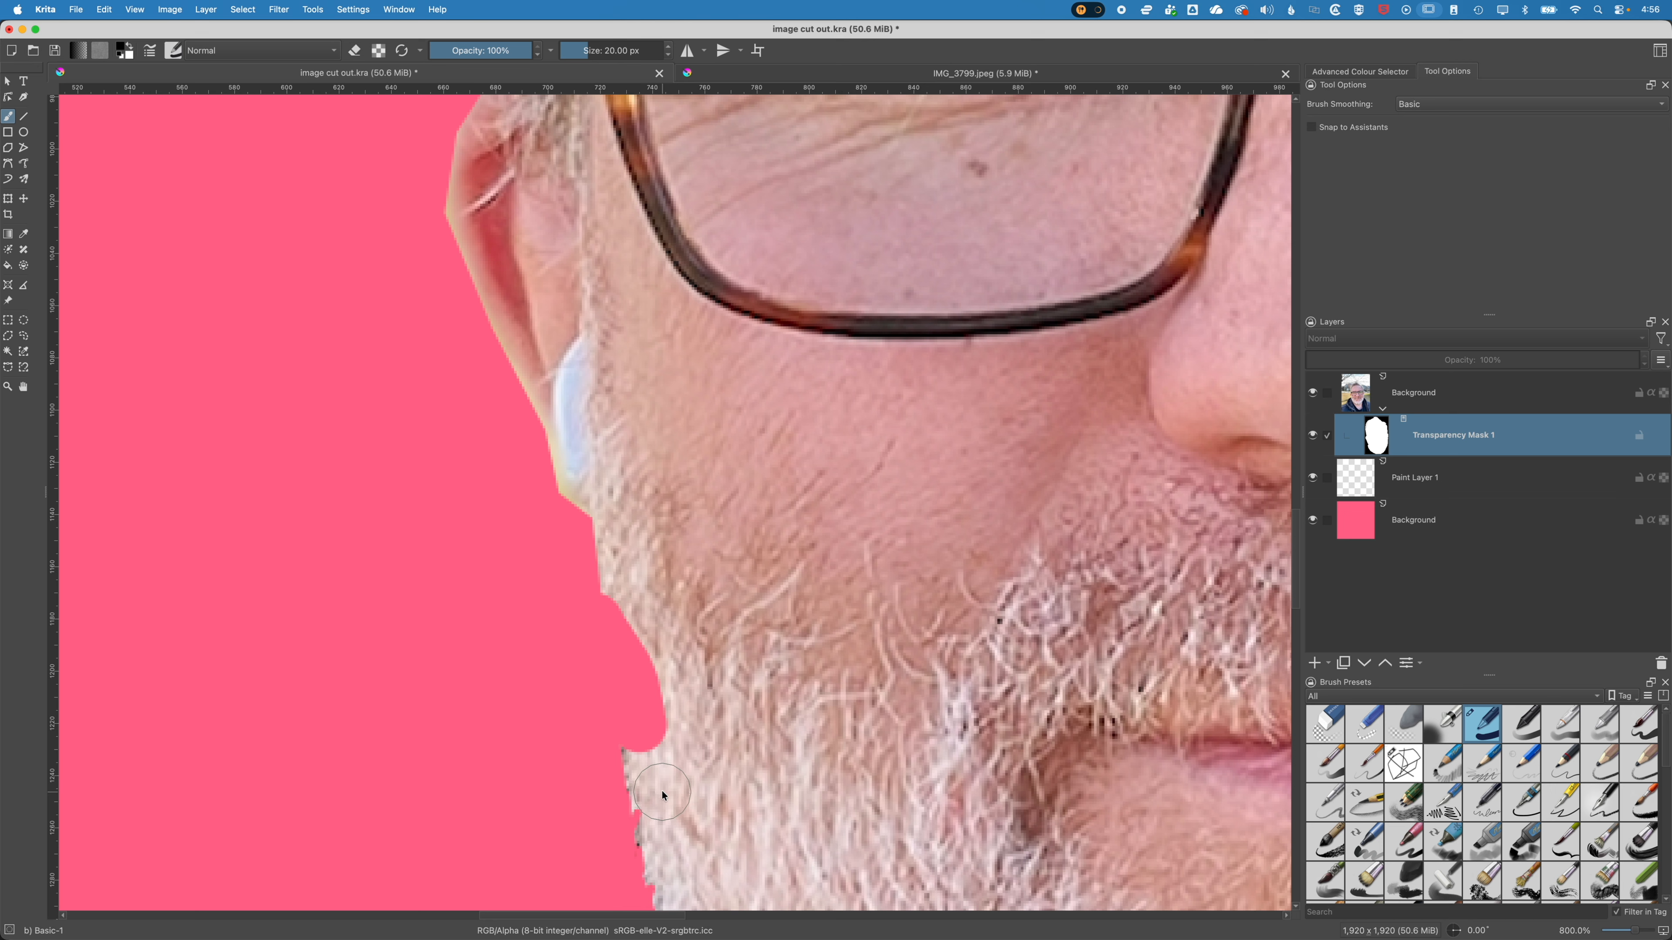
pyautogui.press('x')
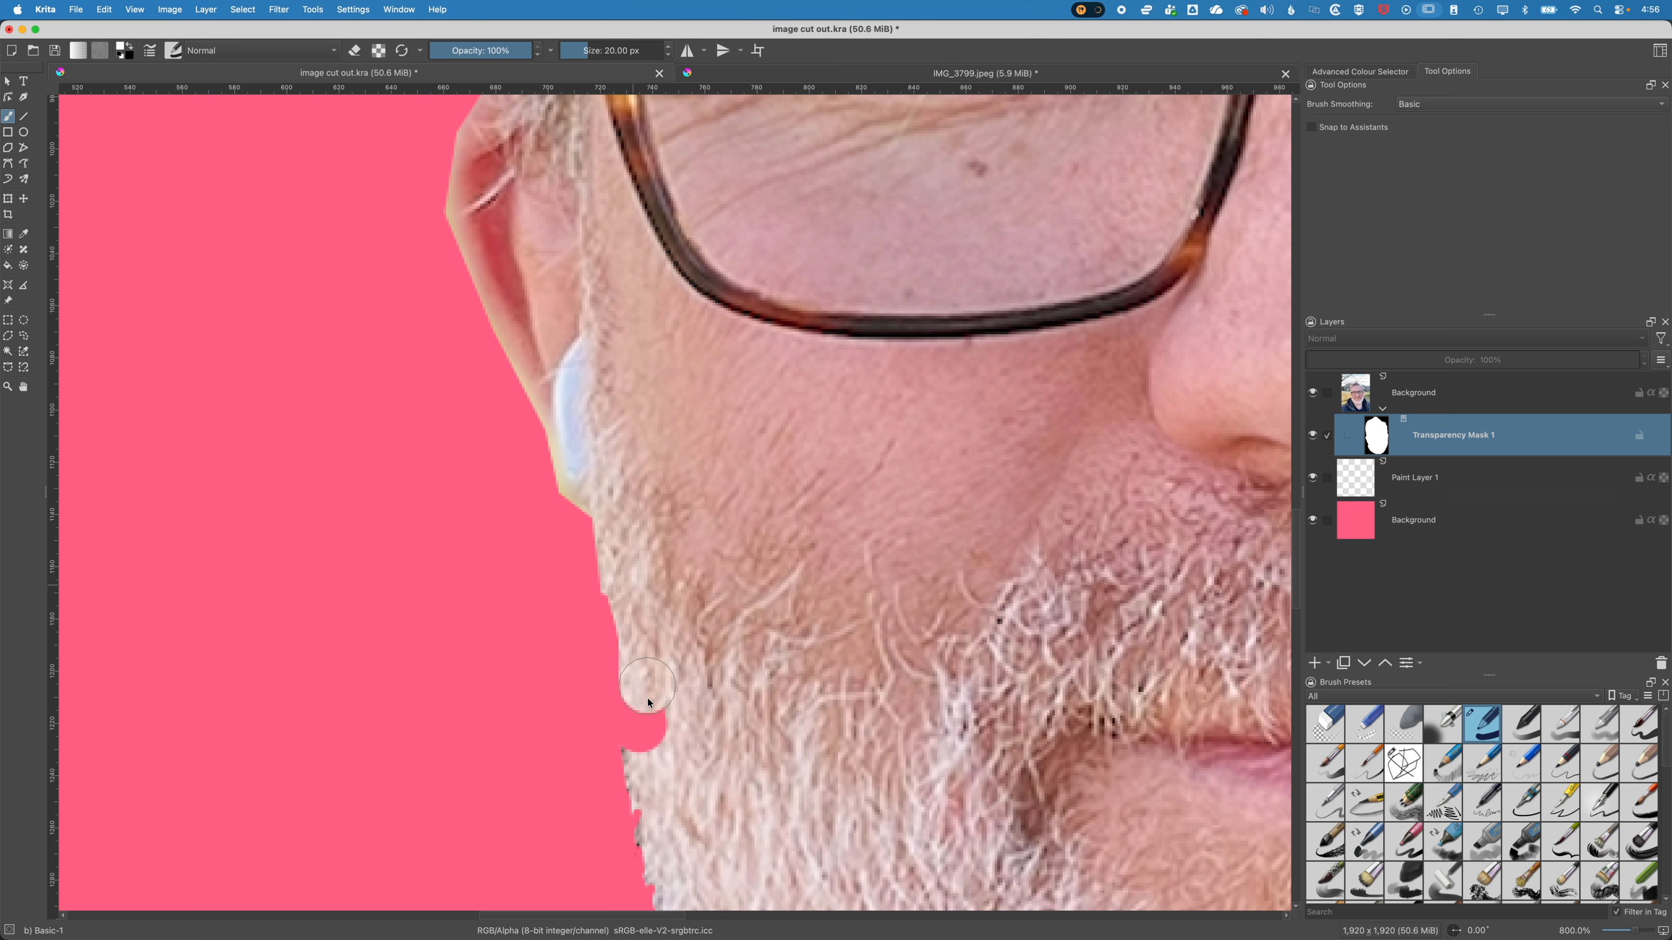
pyautogui.moveTo(627, 578); pyautogui.dragTo(637, 660)
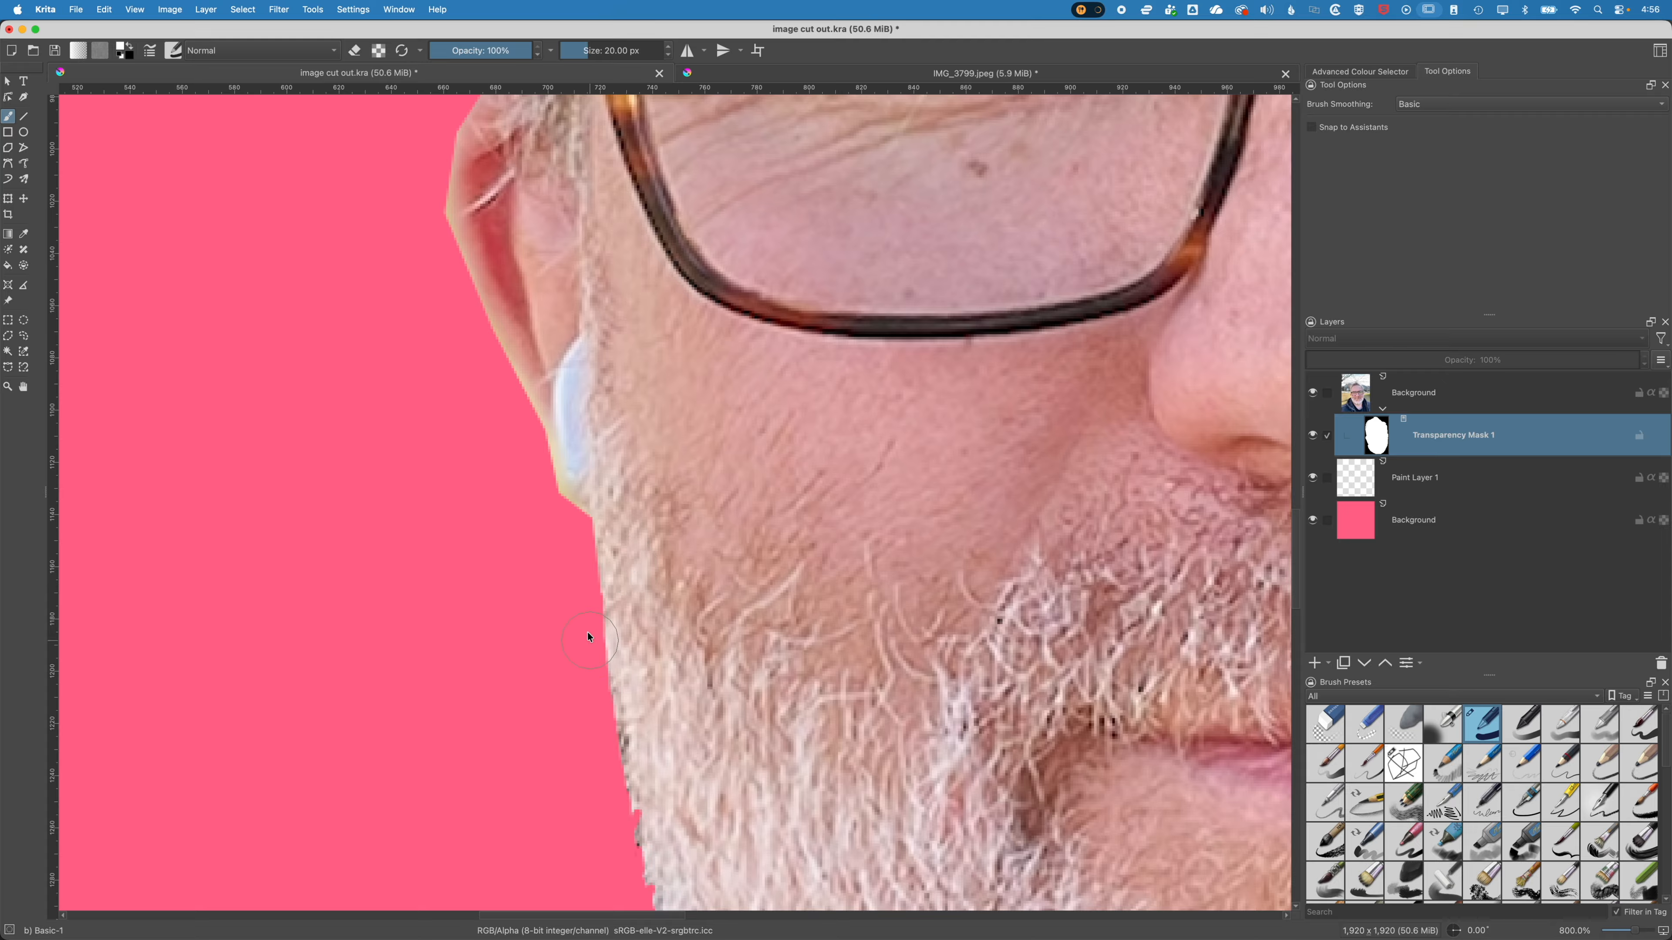
# - Trim leftover background along the cheek, ear and temple hair with the 20 px brush in black on the mask
pyautogui.press('x')
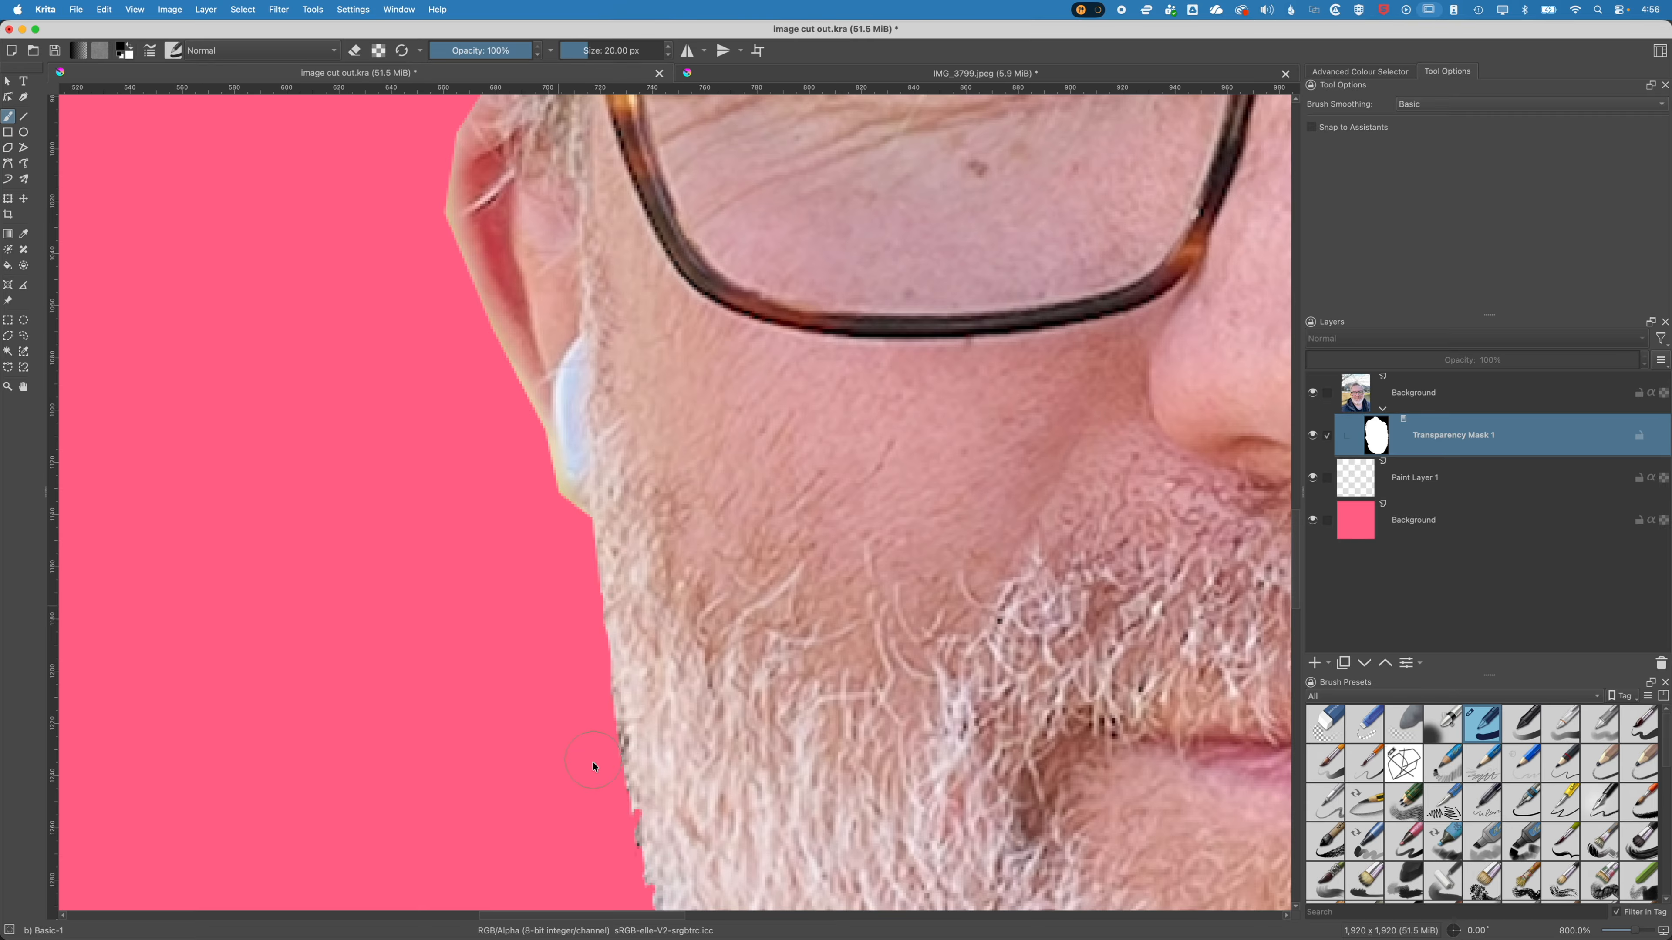
pyautogui.moveTo(593, 763); pyautogui.dragTo(606, 813)
pyautogui.moveTo(505, 333); pyautogui.dragTo(547, 672)
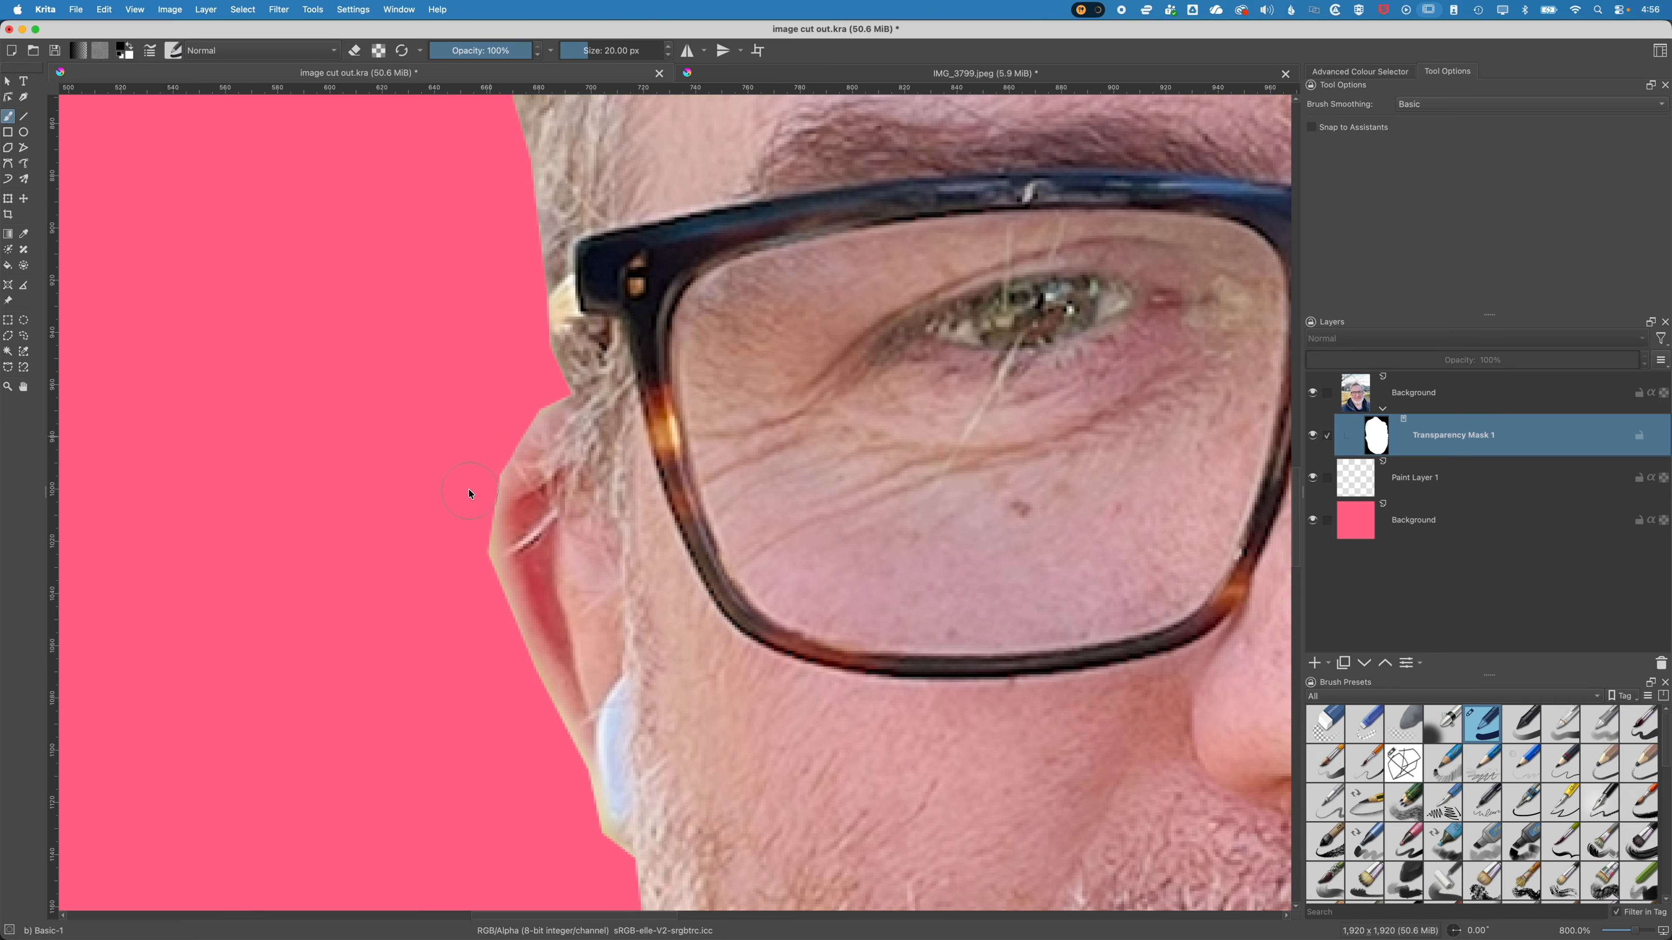
pyautogui.scroll(5, 452, 328)
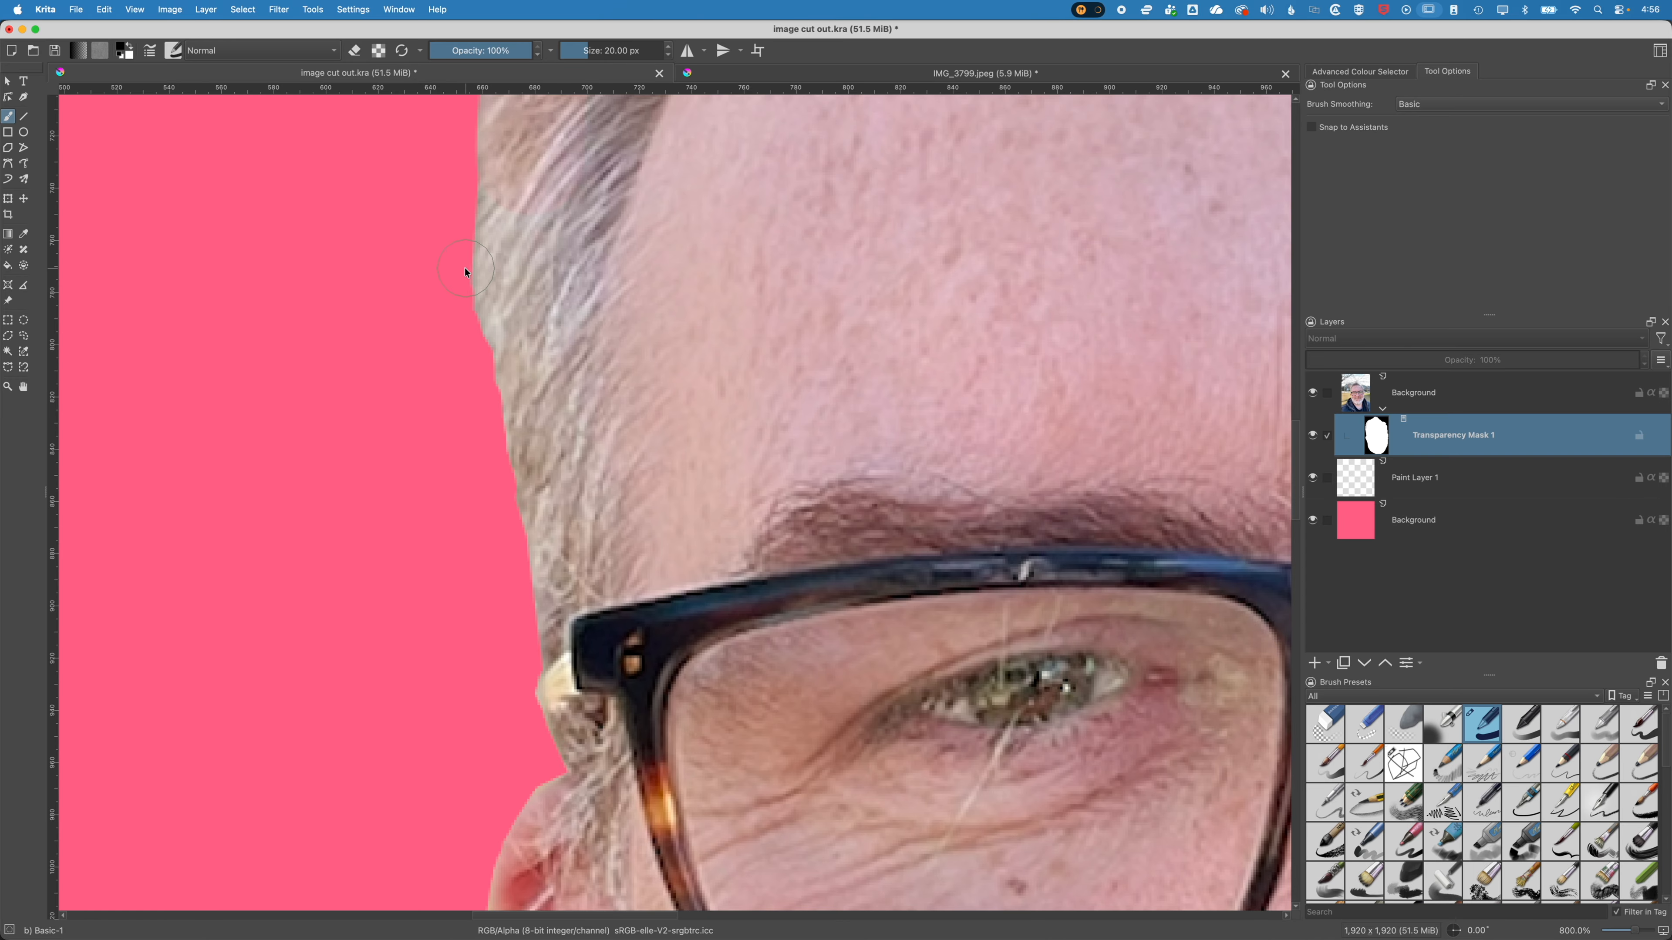
pyautogui.scroll(3, 450, 275)
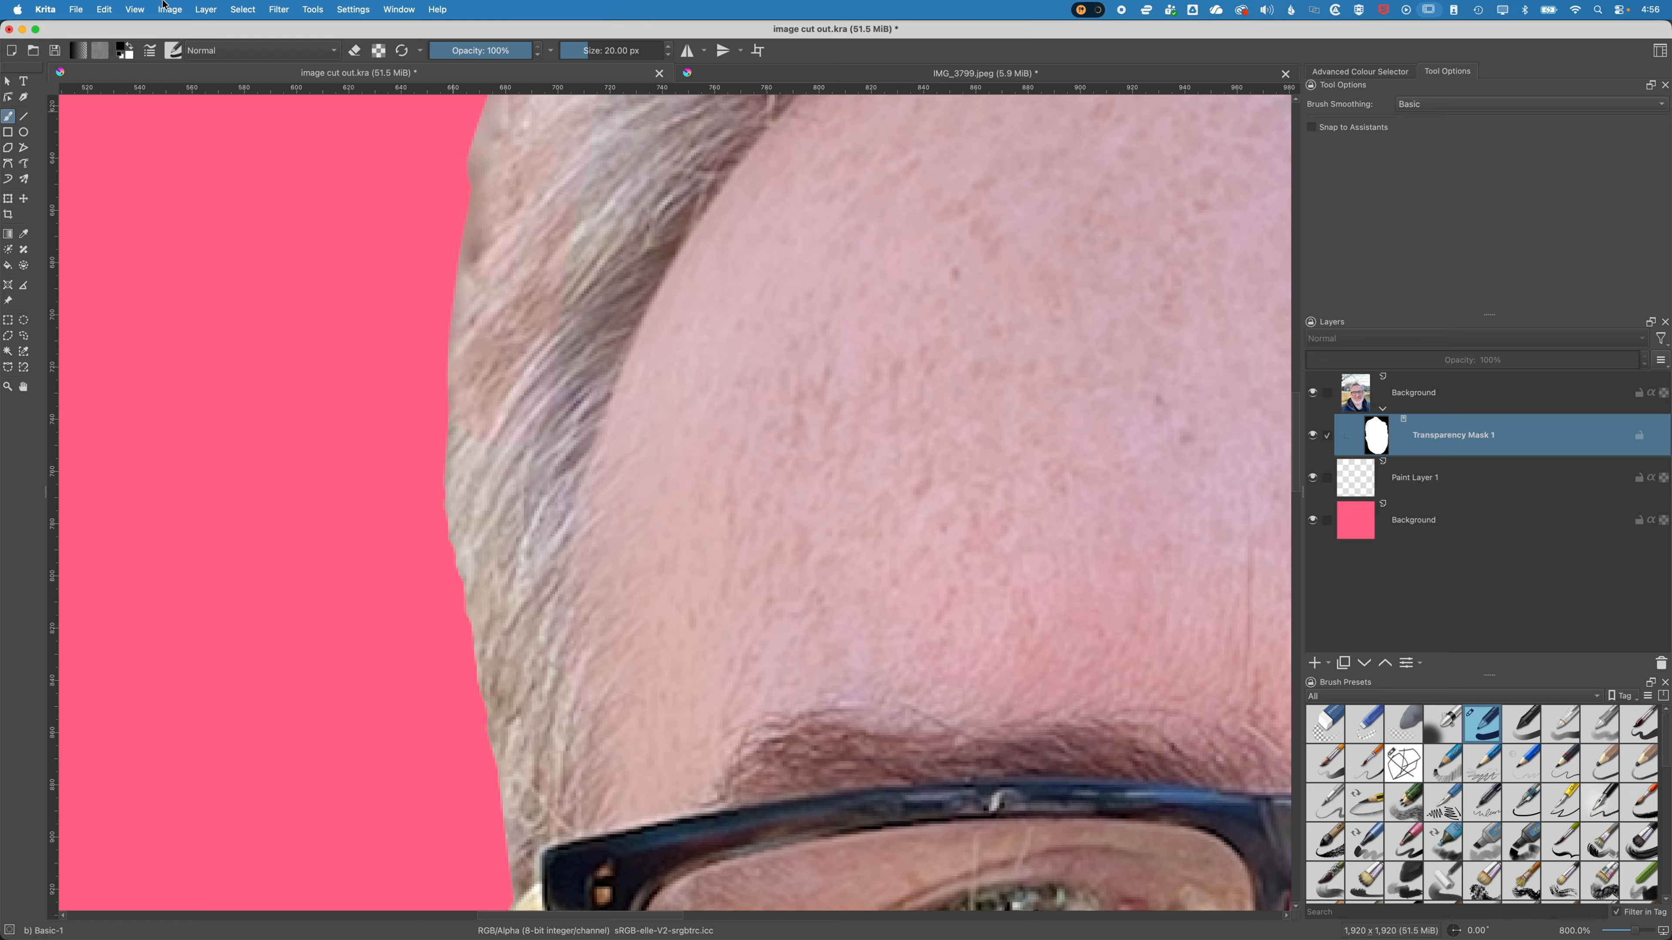
# - Examine the whole cut-out against the coloured background, fitted to view height and up close, for leftover edge flaws
pyautogui.click(135, 9)
pyautogui.moveTo(168, 165)
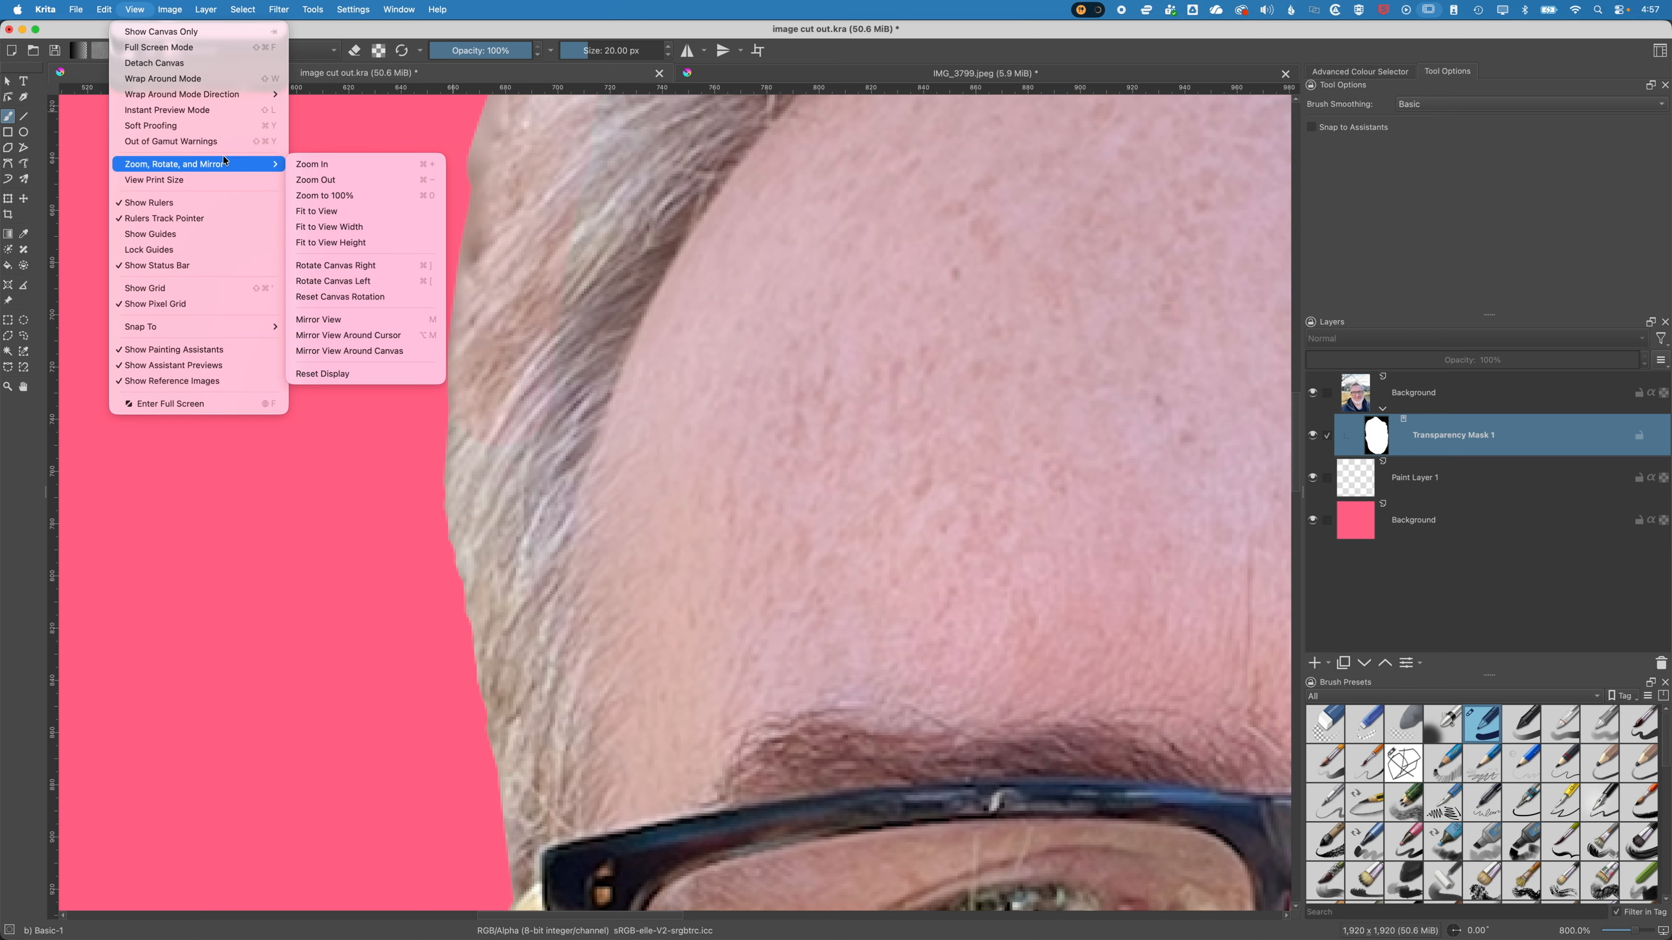
pyautogui.click(358, 242)
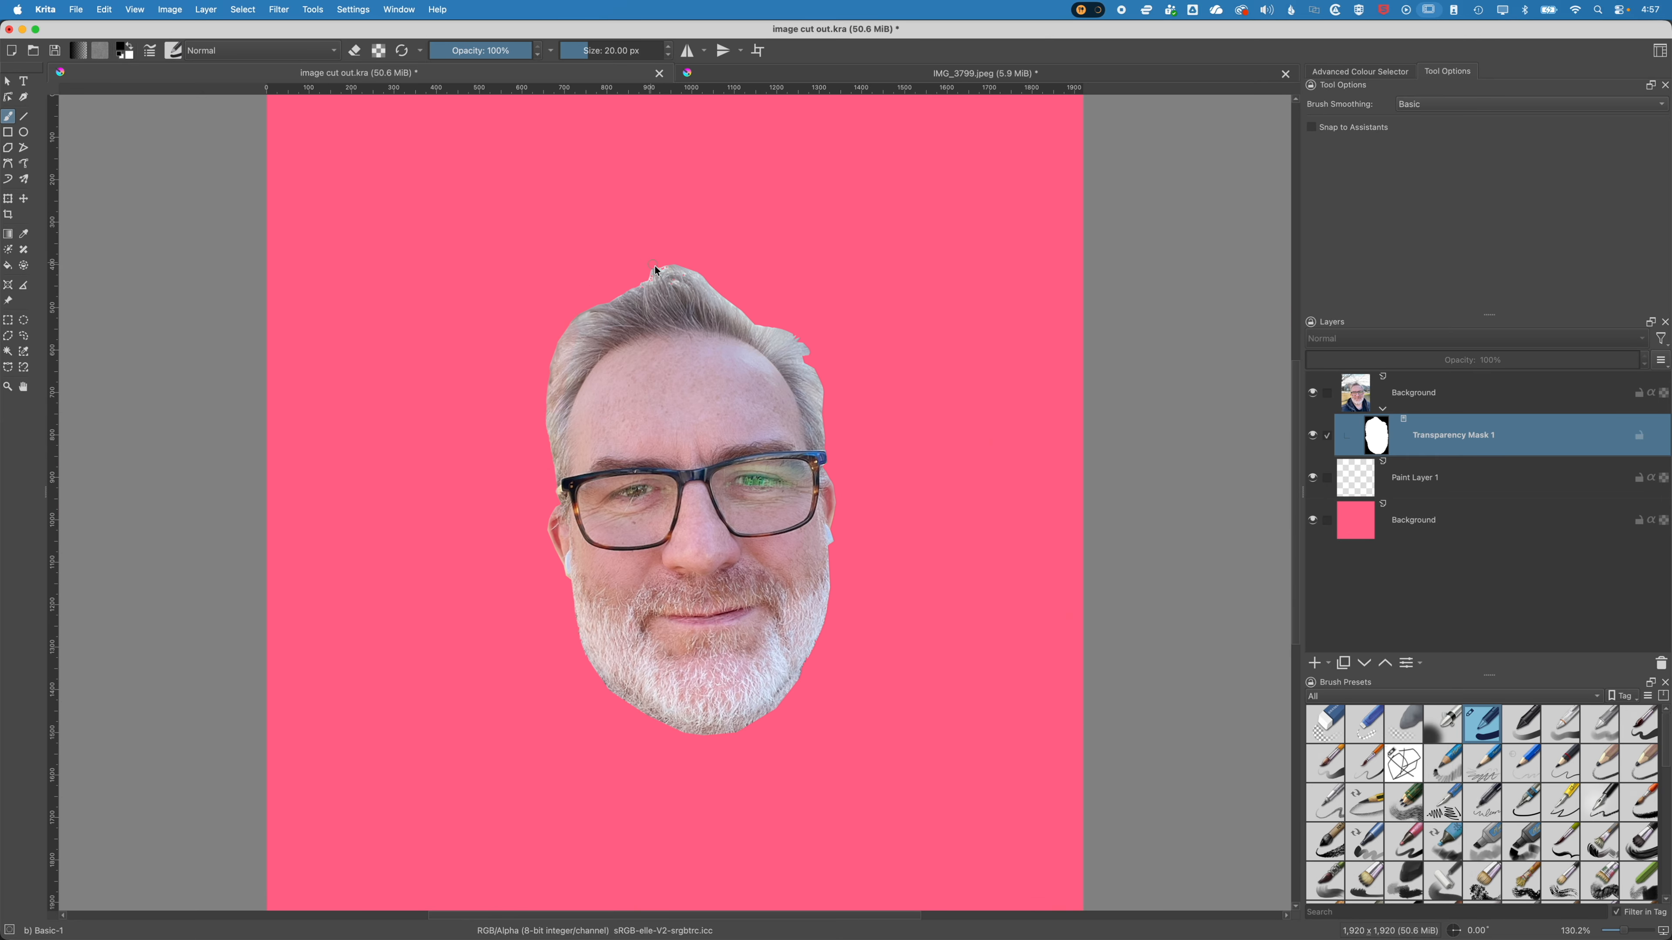
pyautogui.press('super+plus')
pyautogui.press('super+plus')
pyautogui.press('super+plus')
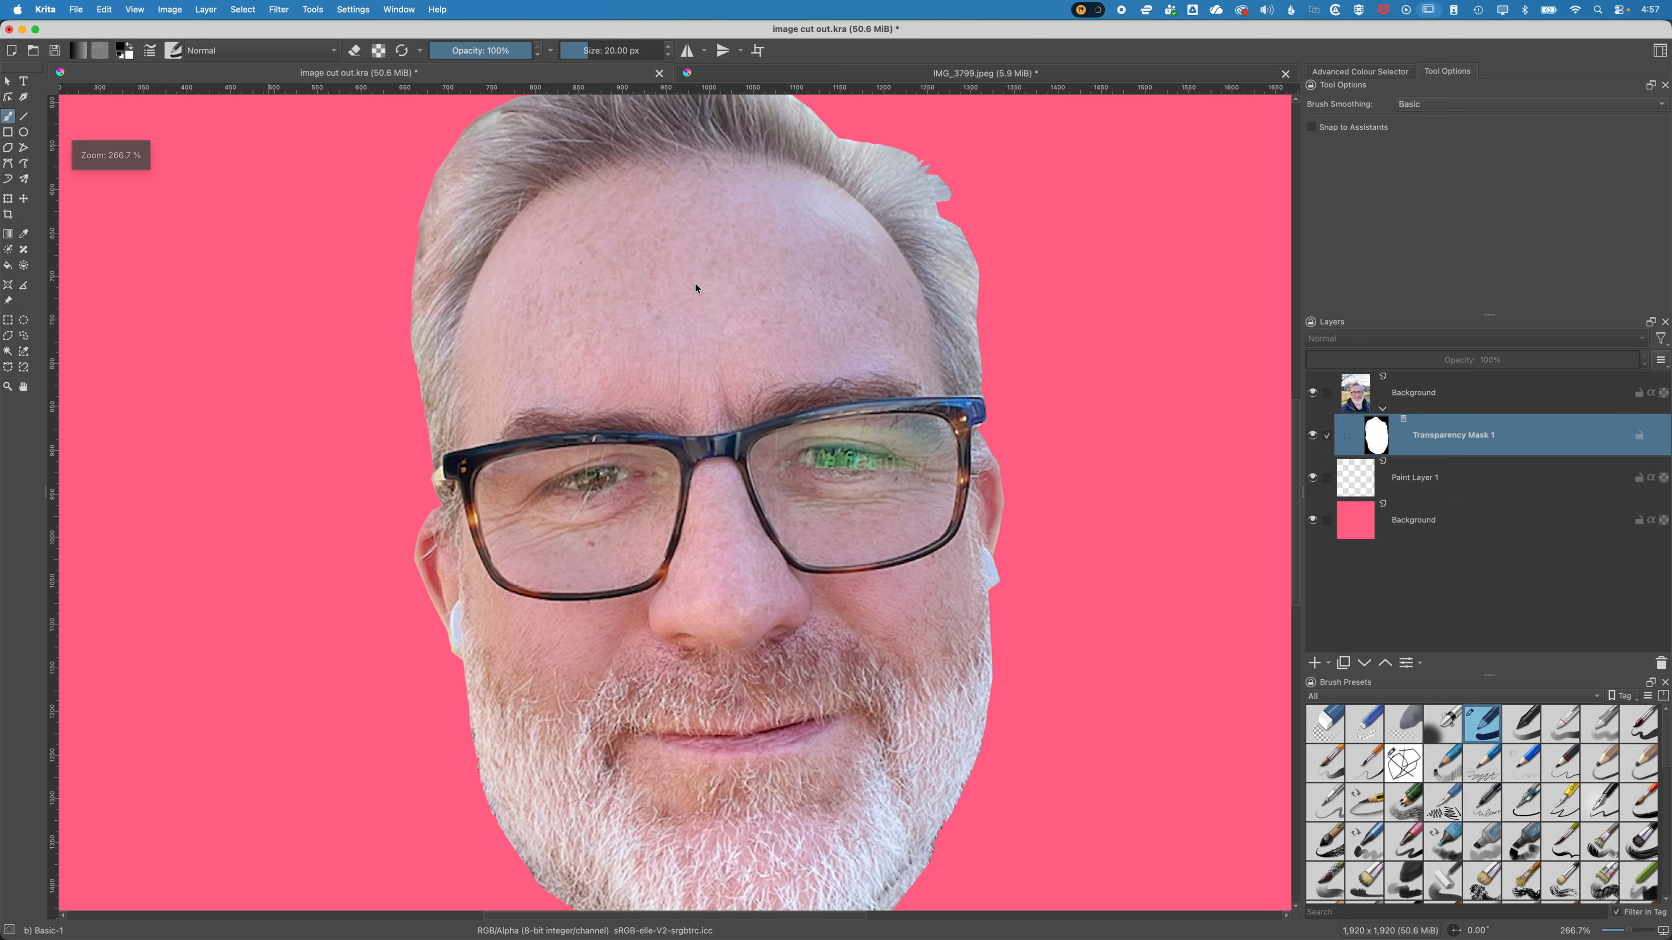
pyautogui.moveTo(695, 283); pyautogui.dragTo(705, 511)
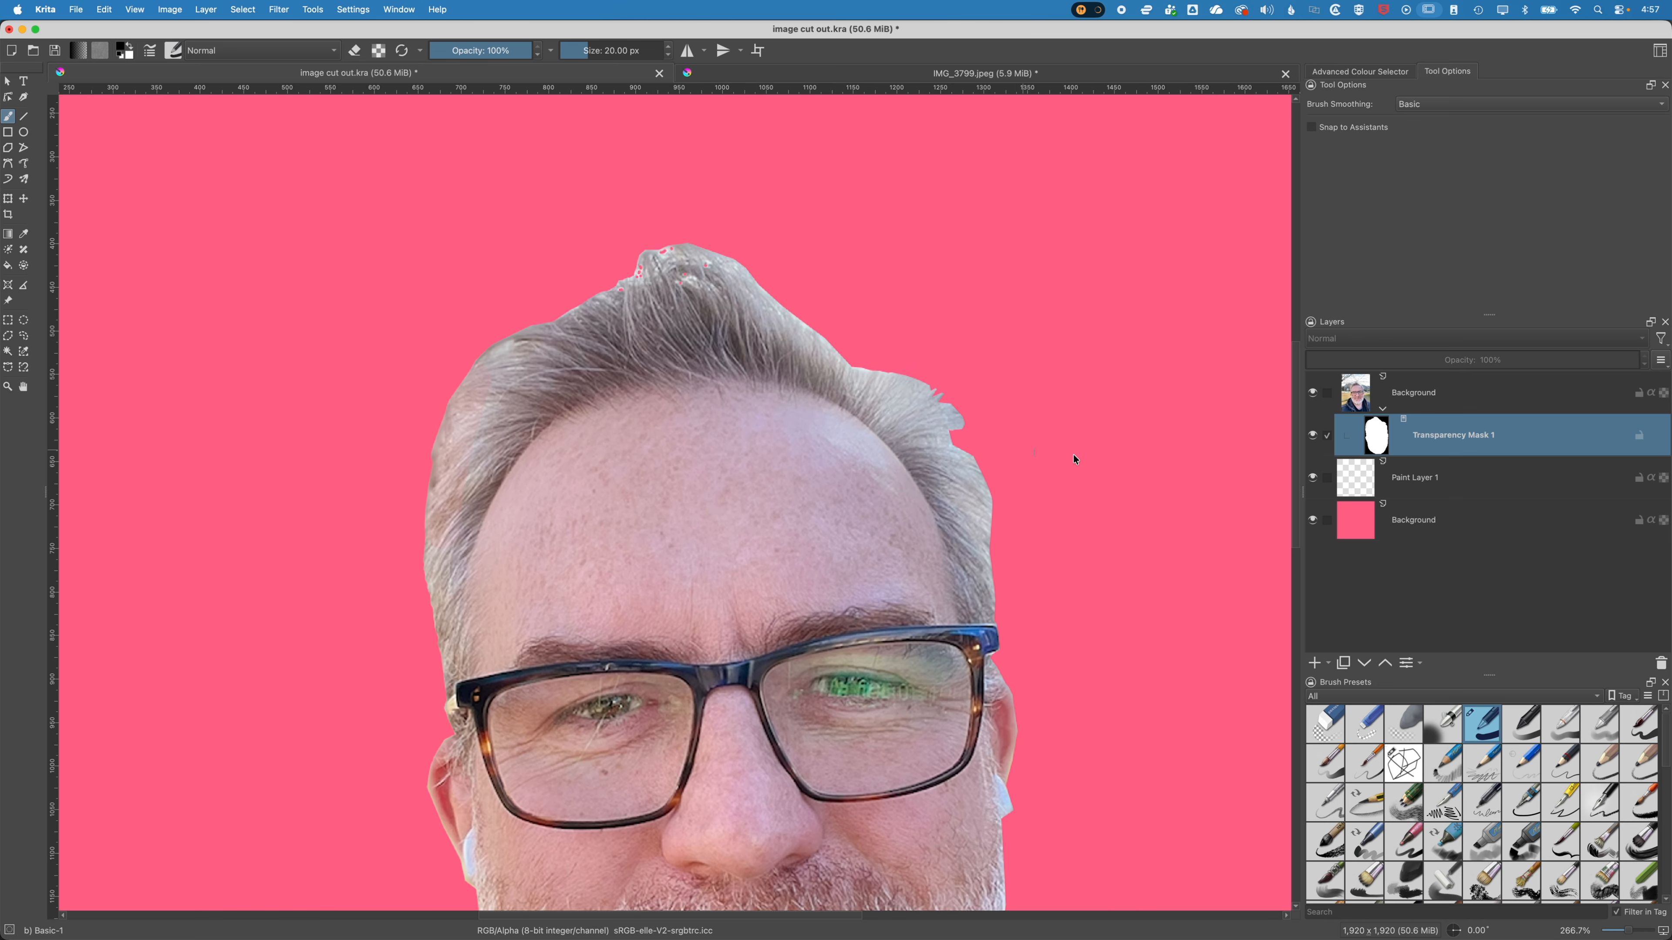
pyautogui.scroll(-10, 873, 440)
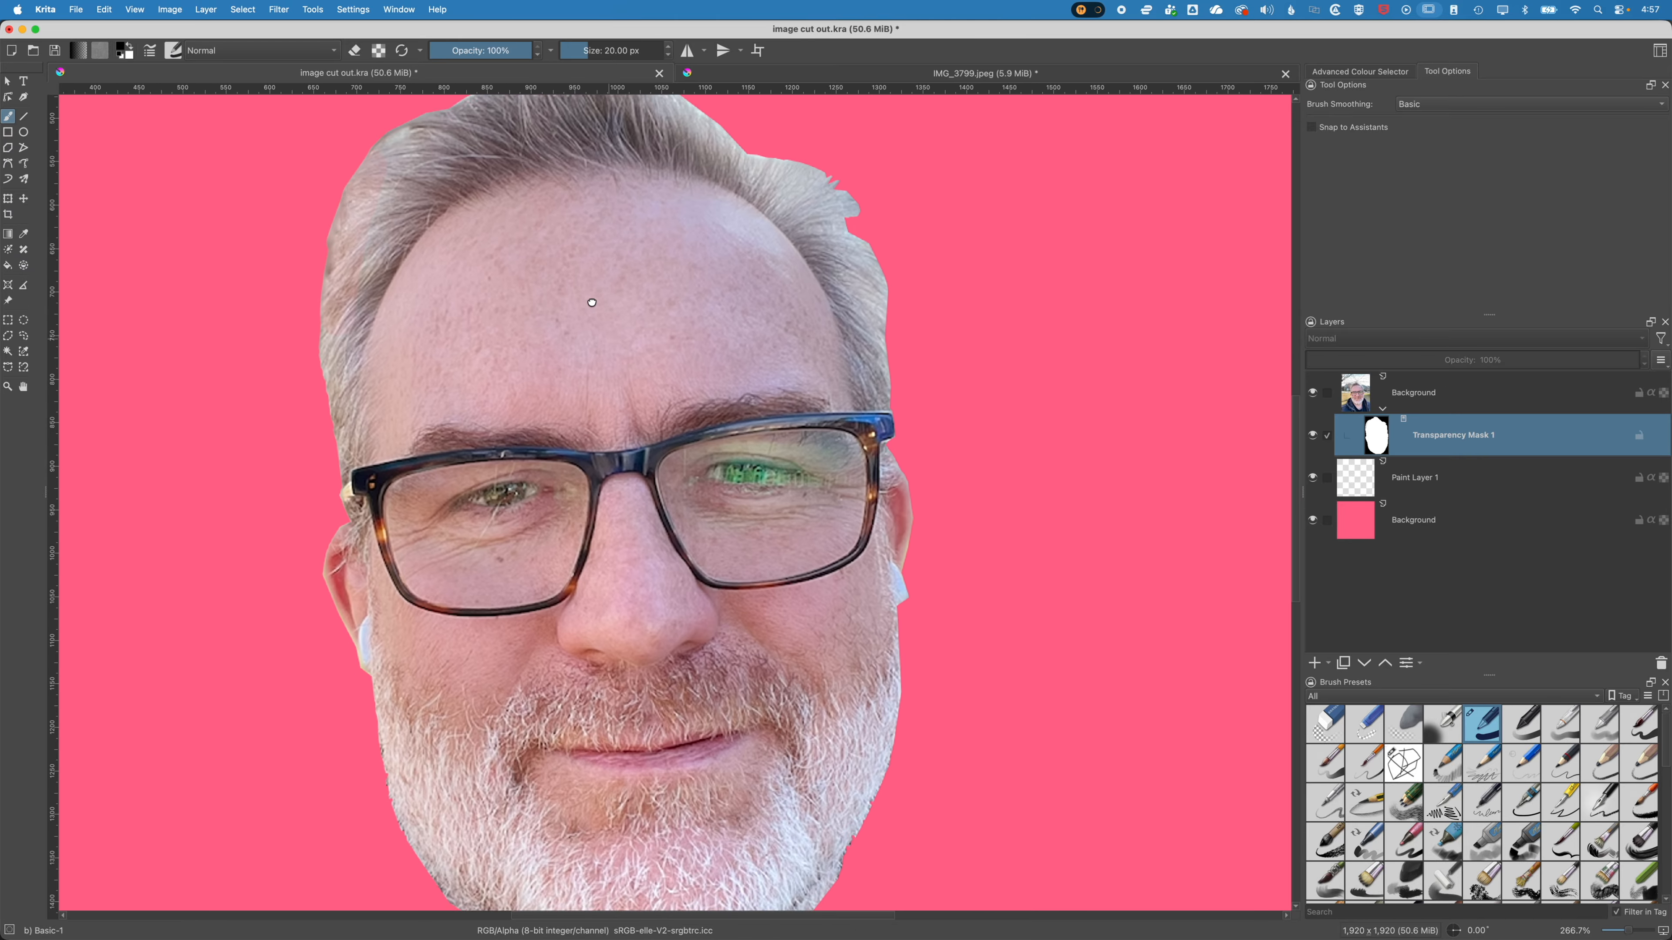
pyautogui.press('super+minus')
pyautogui.press('super+minus')
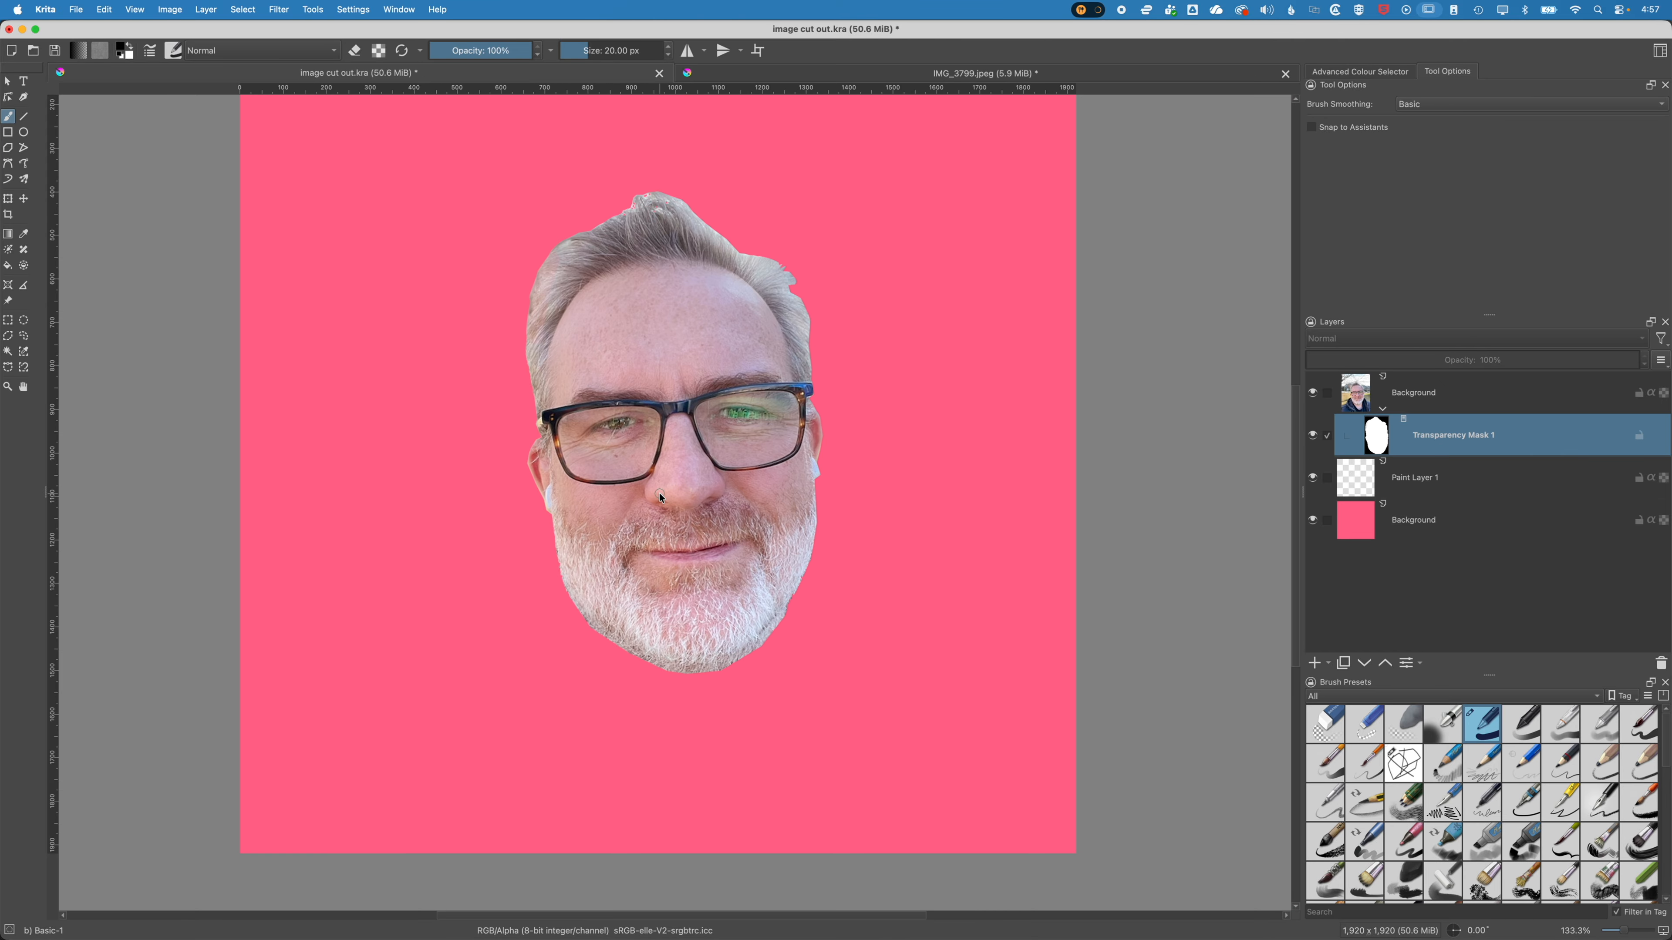
# - Put the photo layer with its transparency mask into a group and collapse the group
pyautogui.click(1480, 391)
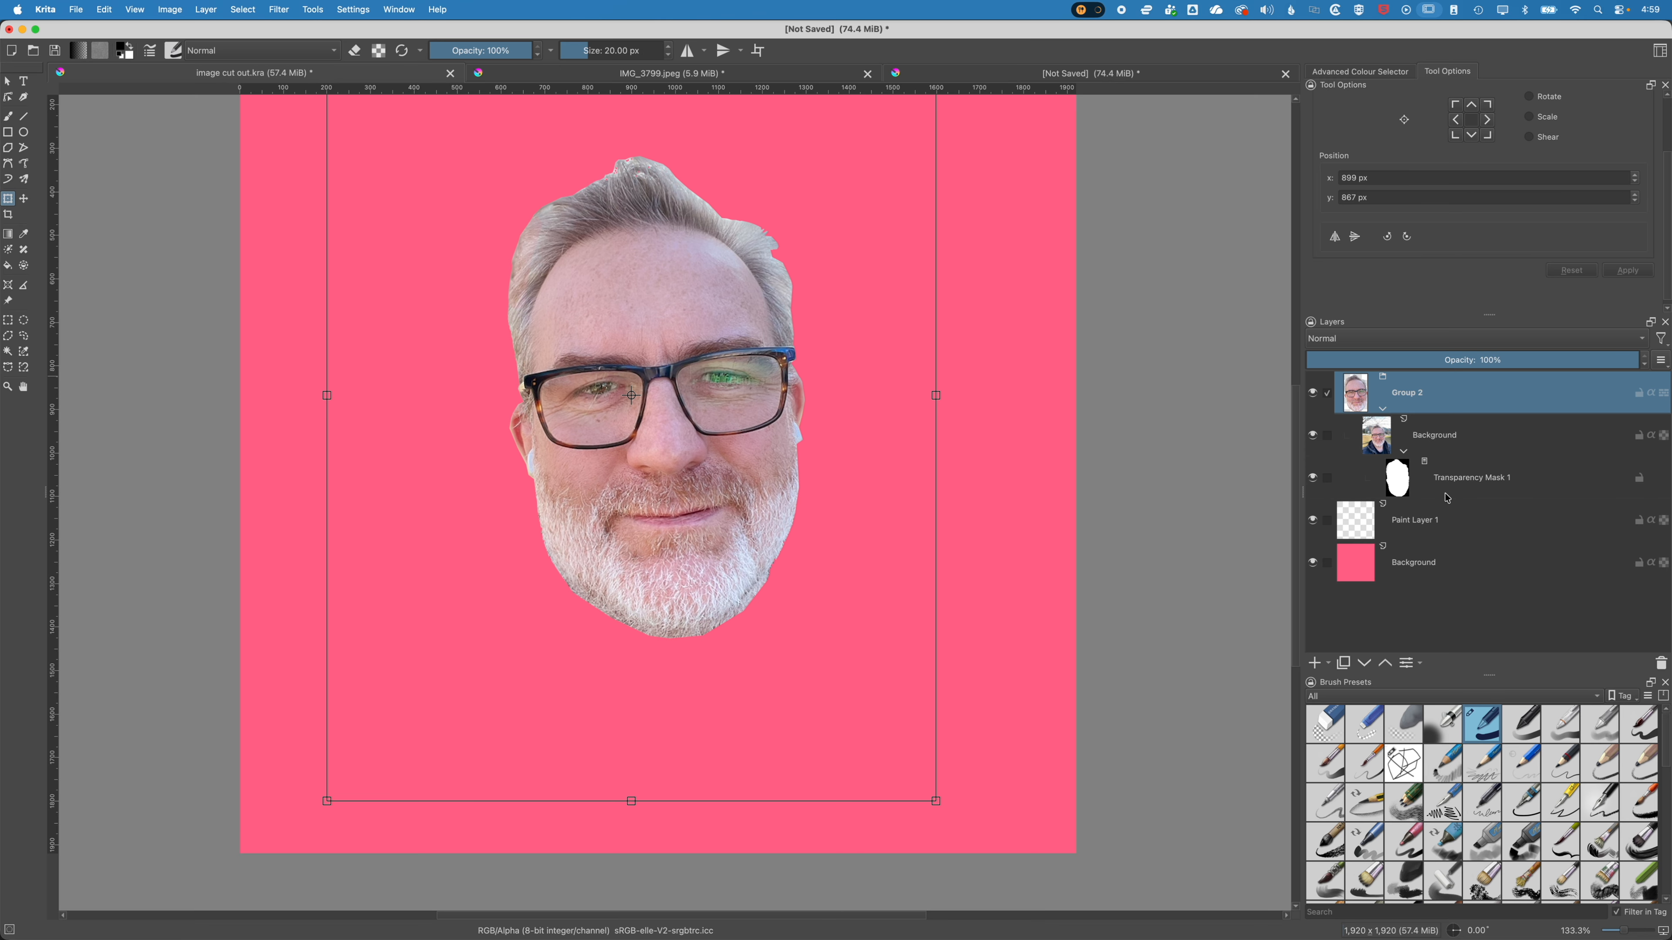
pyautogui.click(1383, 408)
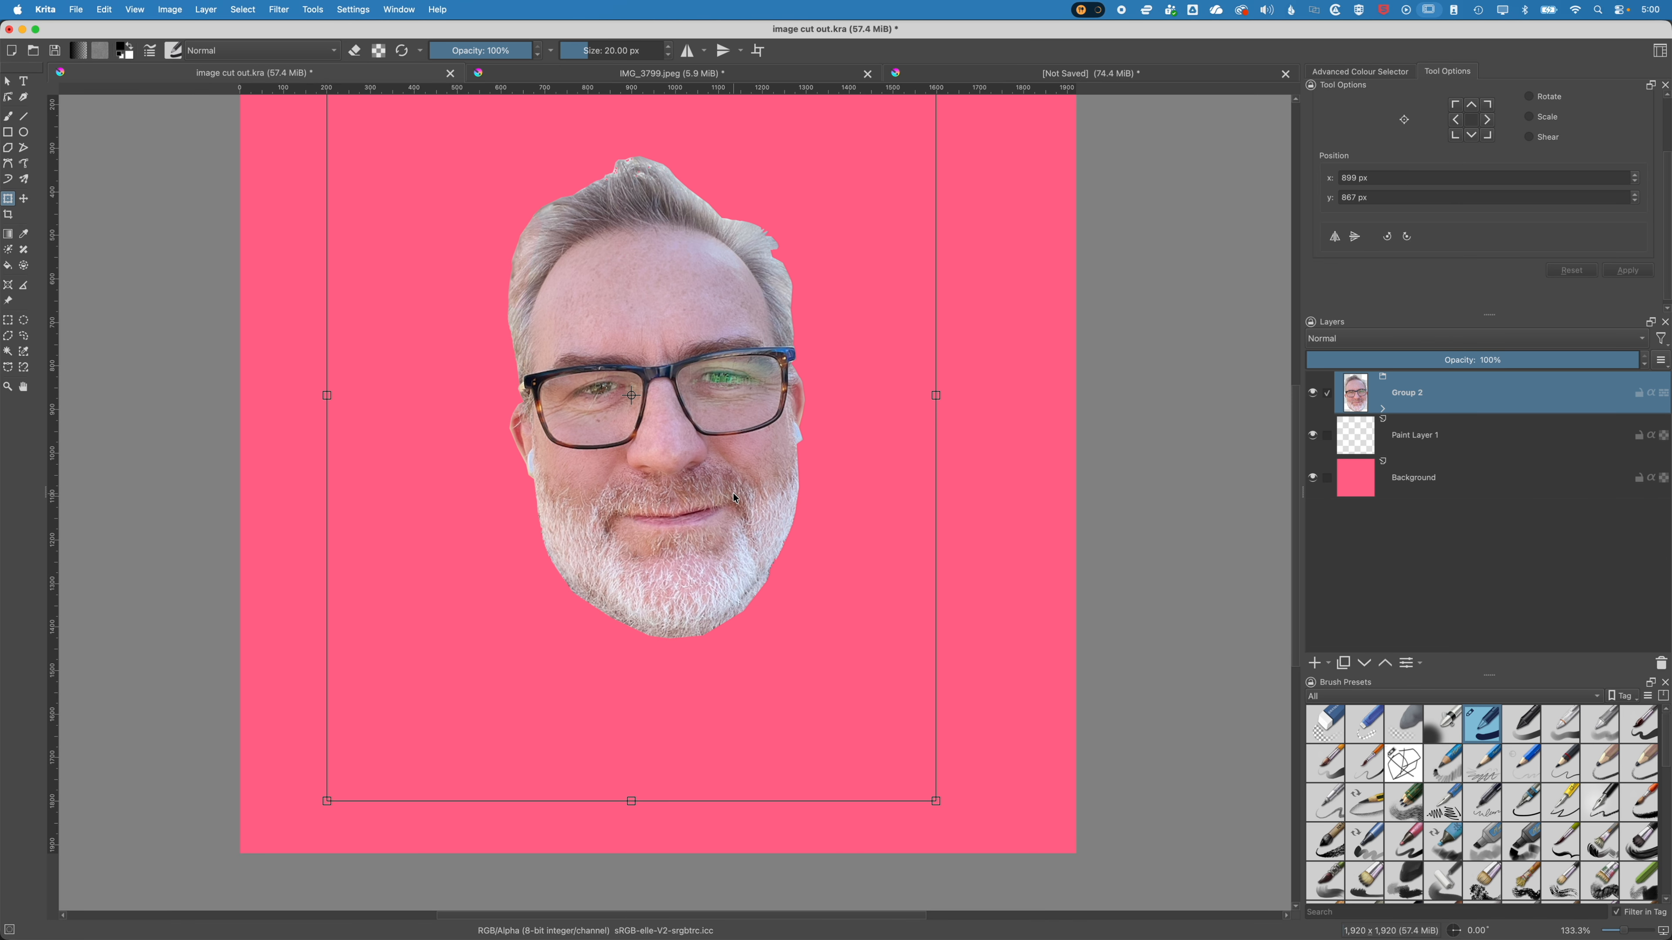